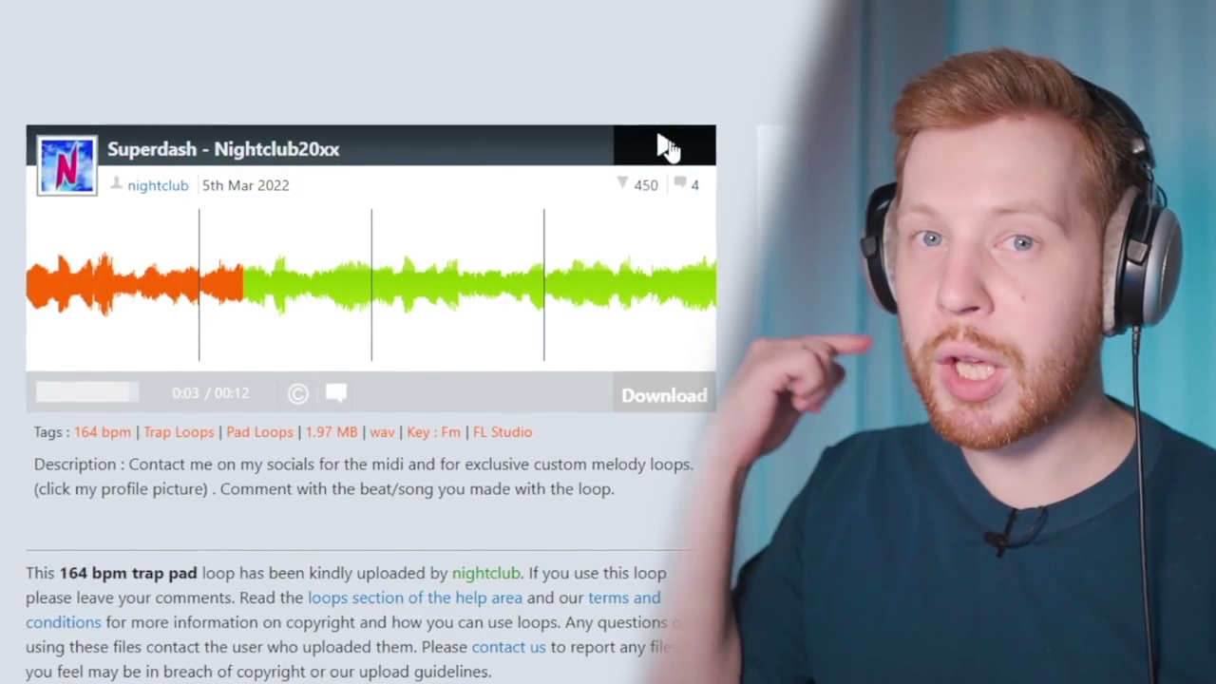
Step: Preview the Superdash - Nightclub20xx loop on its download page
{"action": "left_click", "coordinate": [667, 149]}
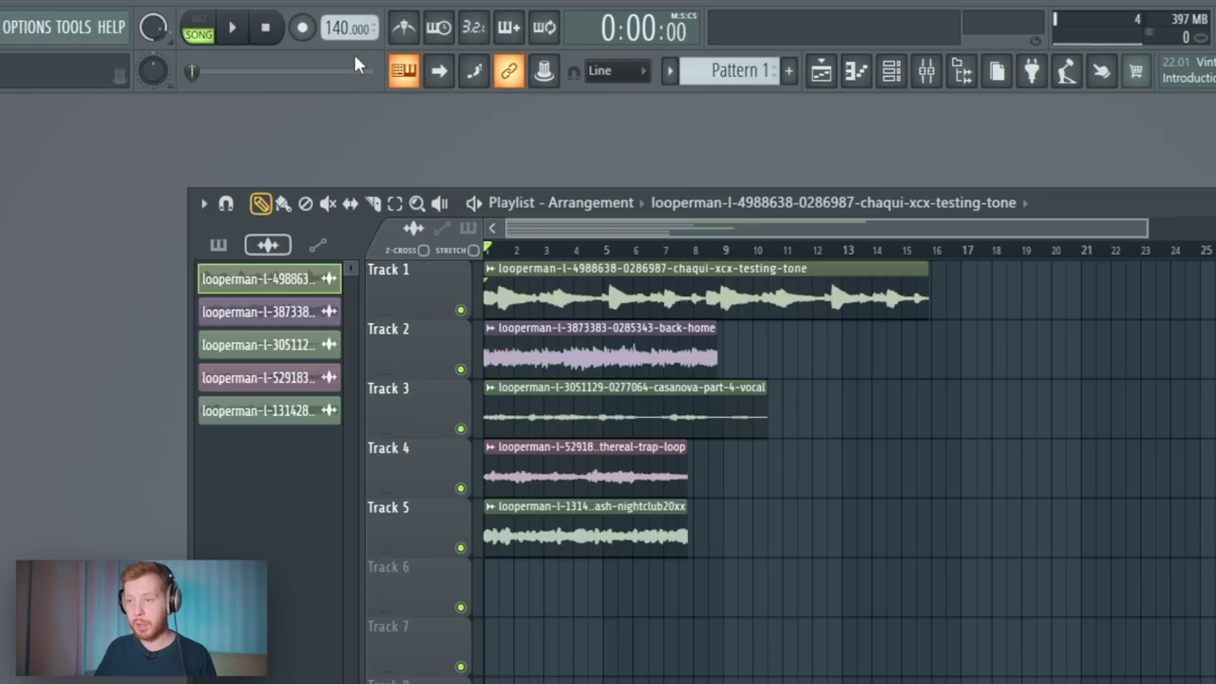
Step: Lower the project tempo and set the chaqui-xcx-testing-tone clip's time-stretching mode to Stretch, adjusting its stretch time
{"action": "left_click_drag", "start_coordinate": [345, 28], "coordinate": [346, 43]}
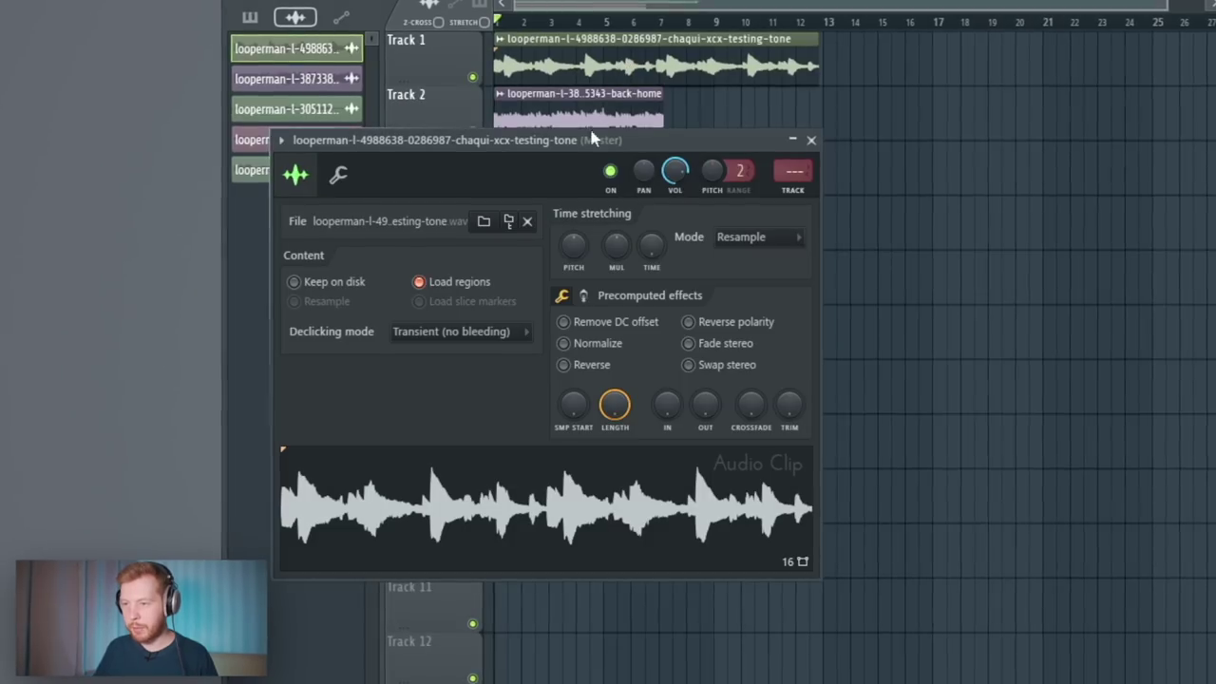
{"action": "left_click", "coordinate": [760, 235]}
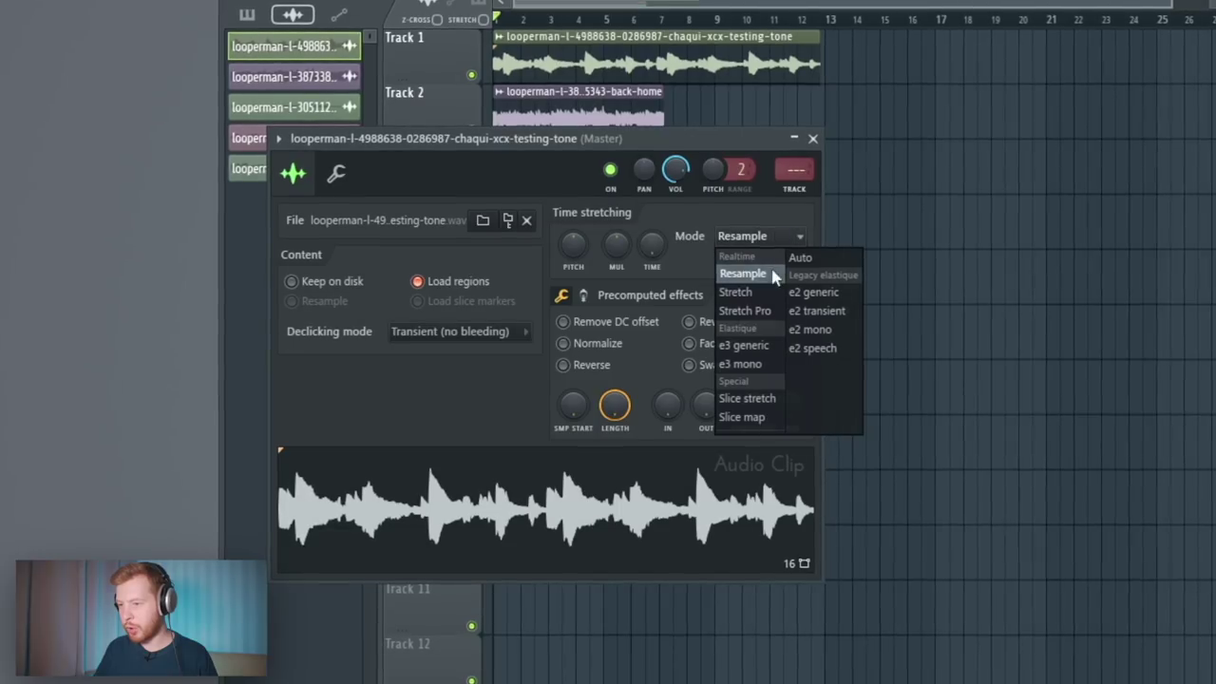
{"action": "left_click", "coordinate": [742, 293]}
{"action": "left_click_drag", "start_coordinate": [652, 245], "coordinate": [651, 226]}
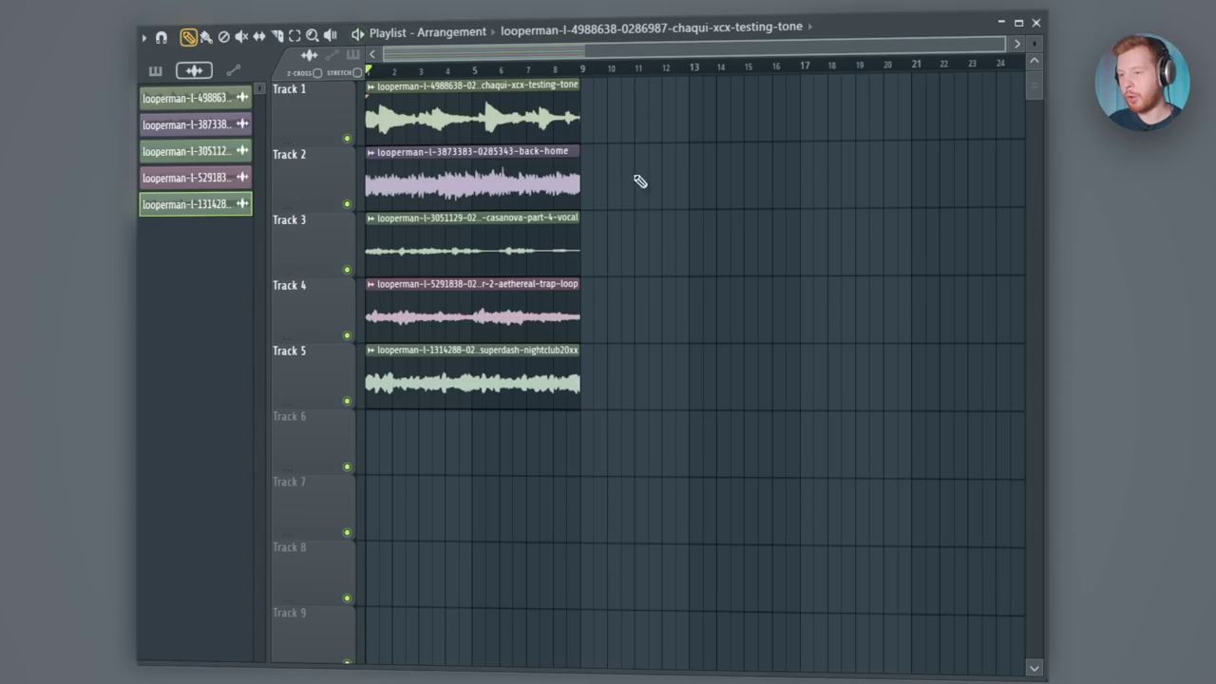
Step: Move the three clips on Tracks 3, 4 and 5 together to start at bar 9, and play the two remaining loops
{"action": "left_click_drag", "start_coordinate": [680, 237], "coordinate": [337, 440]}
{"action": "left_click_drag", "start_coordinate": [475, 249], "coordinate": [695, 254]}
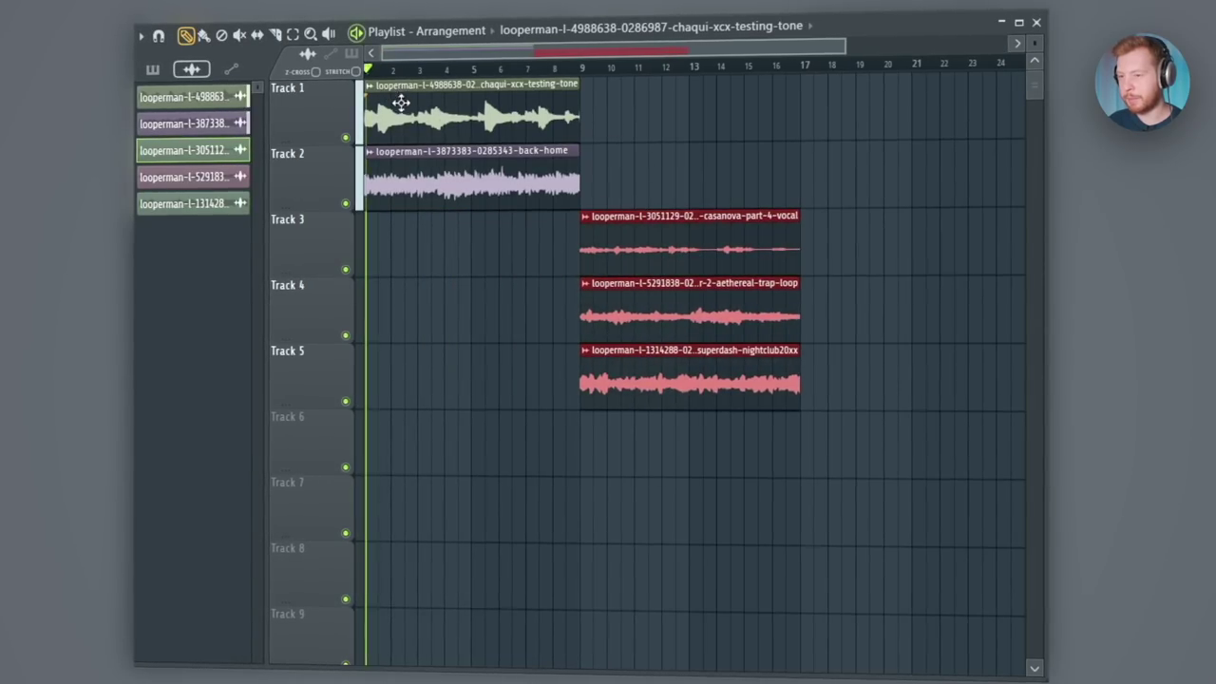
{"action": "key", "text": "space"}
{"action": "scroll", "coordinate": [409, 277], "scroll_direction": "up", "scroll_amount": 5}
{"action": "left_click_drag", "start_coordinate": [489, 278], "coordinate": [712, 290]}
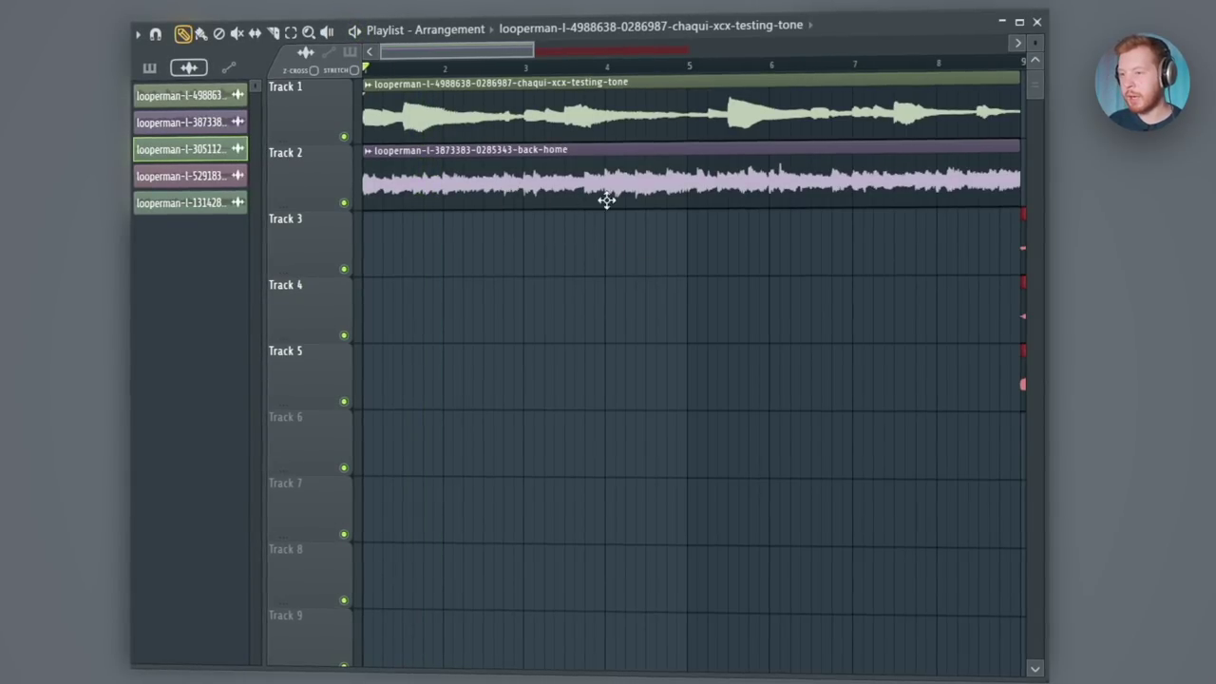
Step: Slice the back-home clip on Track 2, keeping only the second half of bar 2, bar 4 and everything from bar 5
{"action": "scroll", "coordinate": [560, 190], "scroll_direction": "down", "scroll_amount": 2}
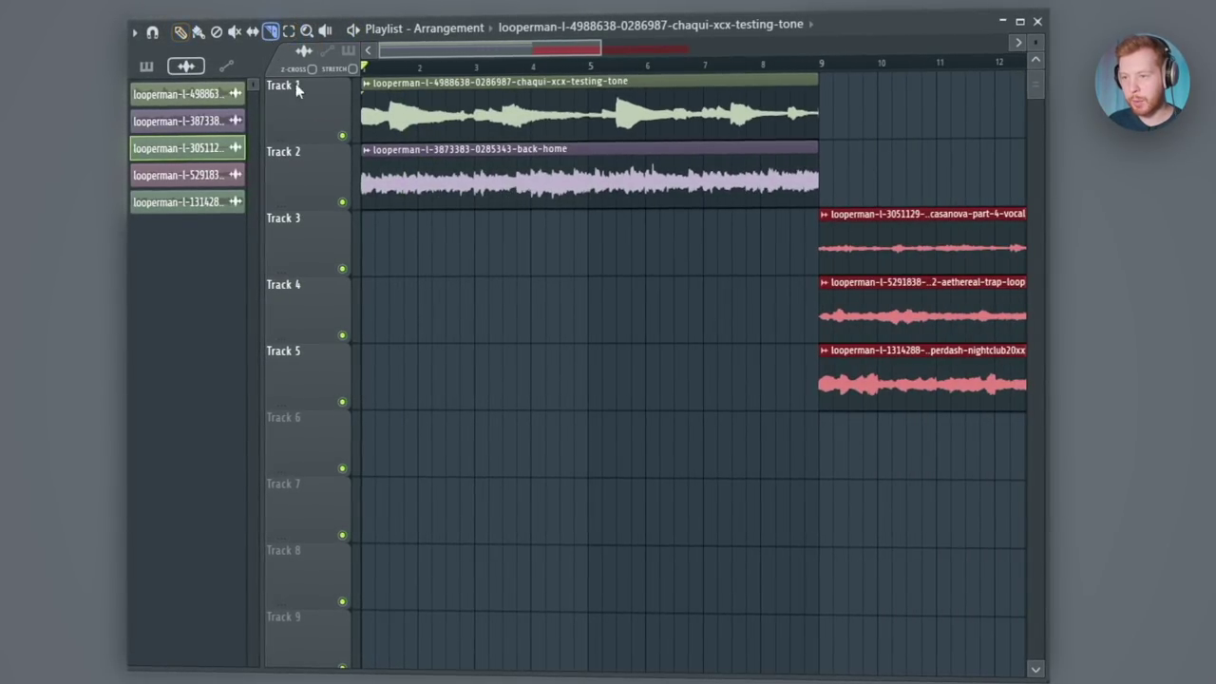
{"action": "scroll", "coordinate": [500, 260], "scroll_direction": "up", "scroll_amount": 3}
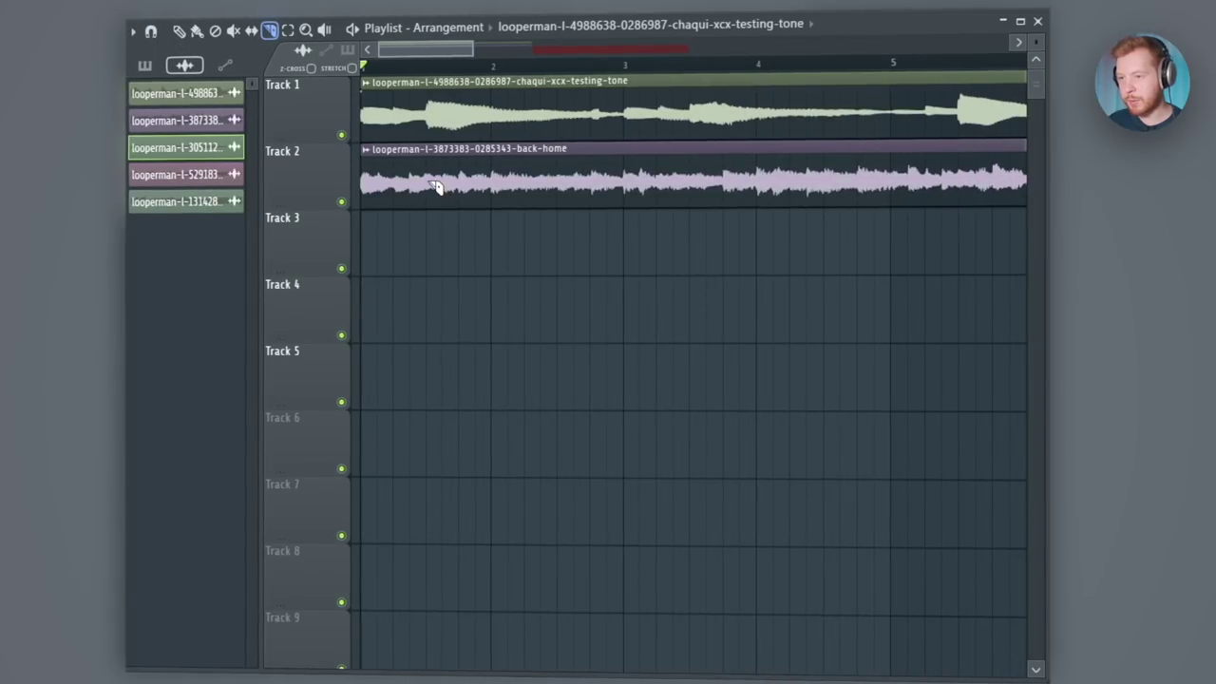
{"action": "left_click", "coordinate": [628, 185]}
{"action": "scroll", "coordinate": [698, 197], "scroll_direction": "right", "scroll_amount": 1}
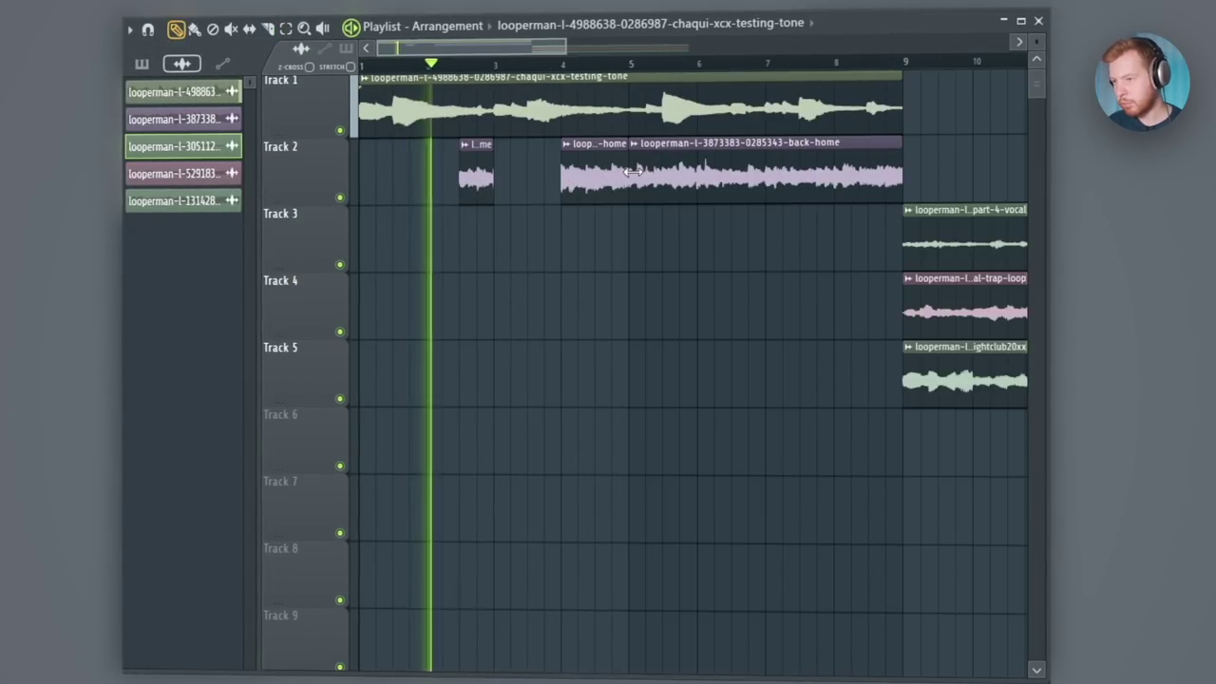
Step: Trim the last back-home clip to start midway through bar 6 and slice out bar 7
{"action": "left_click_drag", "start_coordinate": [635, 179], "coordinate": [738, 178]}
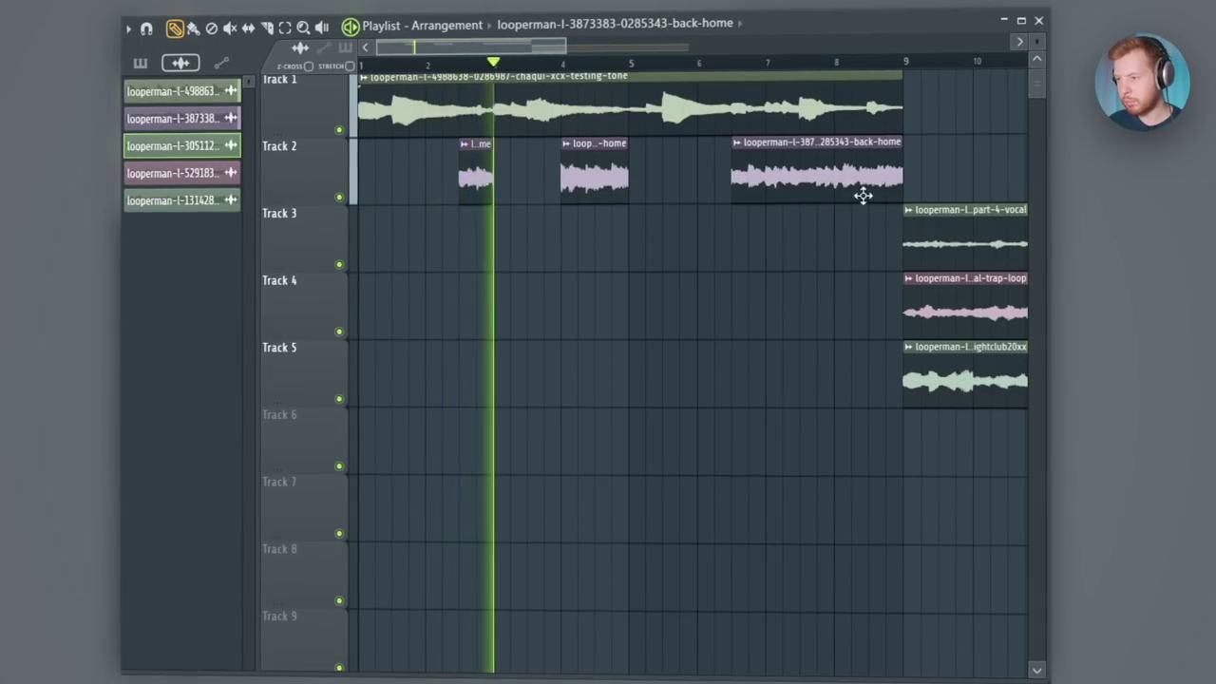
{"action": "left_click", "coordinate": [266, 26]}
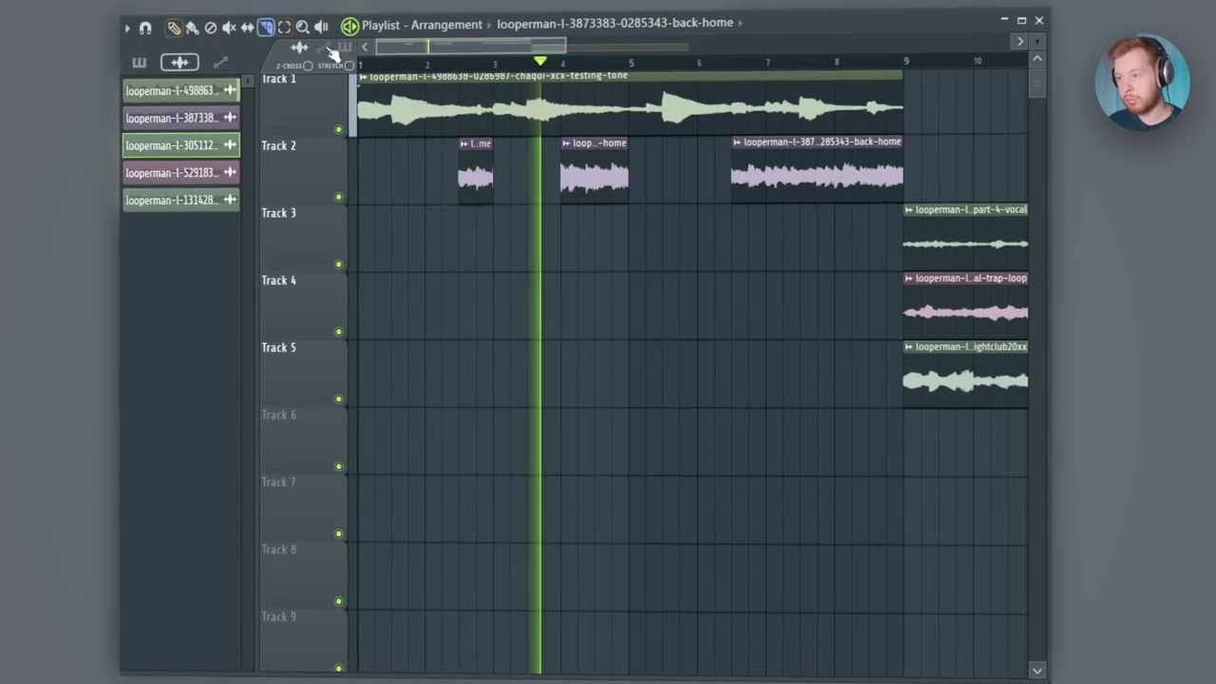
{"action": "left_click", "coordinate": [766, 175]}
{"action": "left_click", "coordinate": [174, 27]}
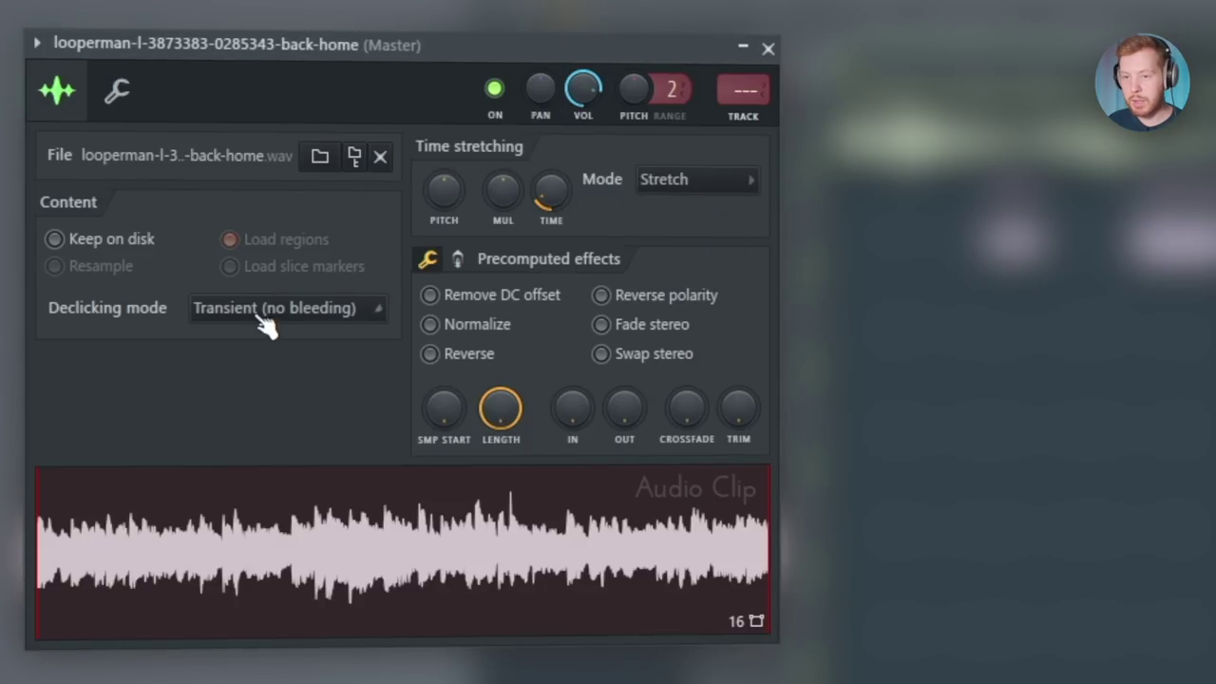
Step: Set the back-home sample's declicking mode to Generic (bleeding)
{"action": "left_click", "coordinate": [265, 314]}
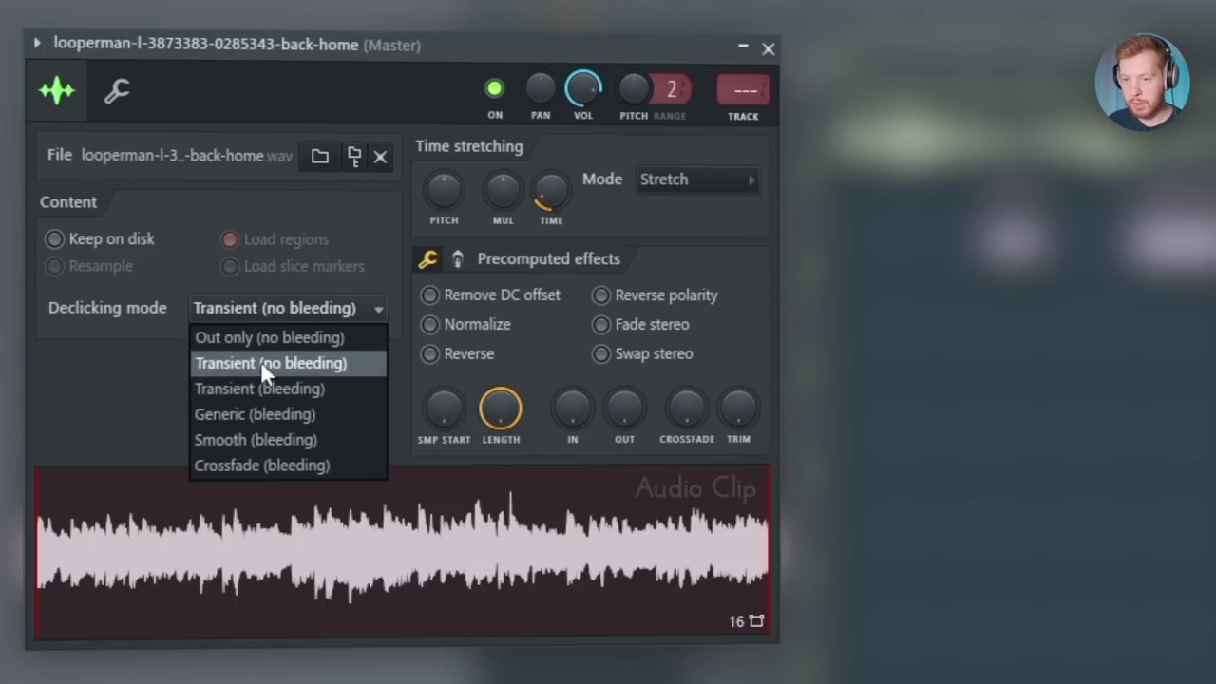
{"action": "left_click", "coordinate": [261, 414]}
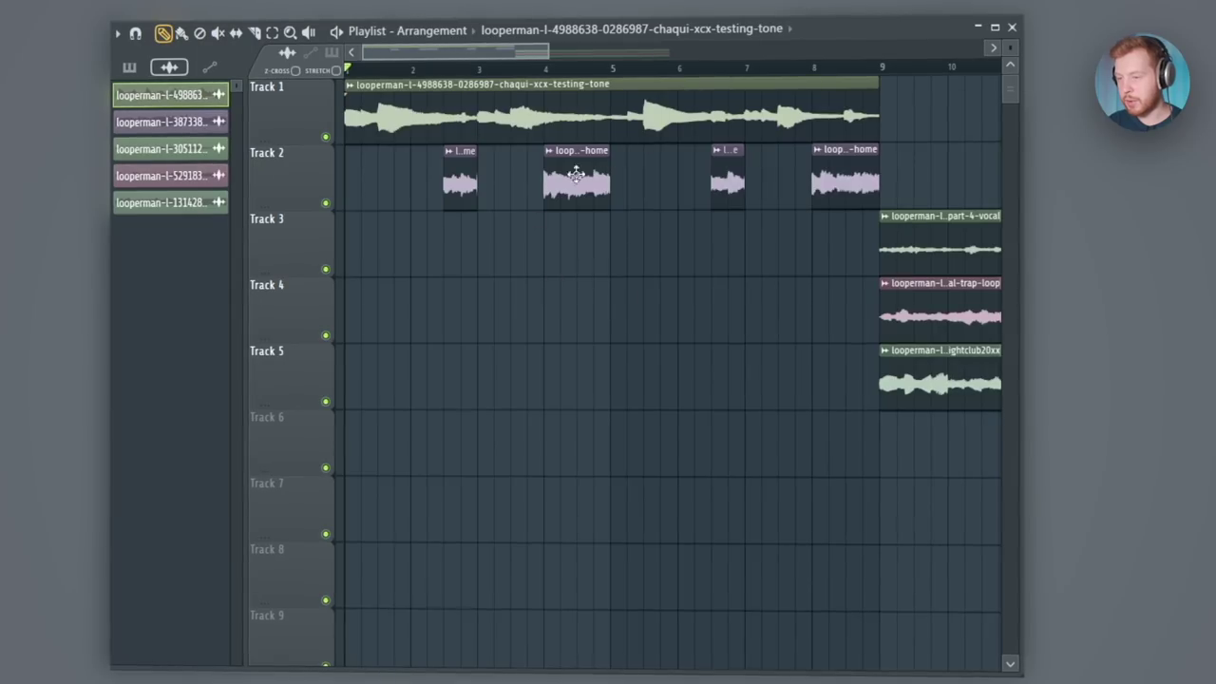
Step: Create a volume automation clip for the first back-home slice on Track 2
{"action": "scroll", "coordinate": [427, 258], "scroll_direction": "up", "scroll_amount": 4}
{"action": "scroll", "coordinate": [697, 270], "scroll_direction": "down", "scroll_amount": 4}
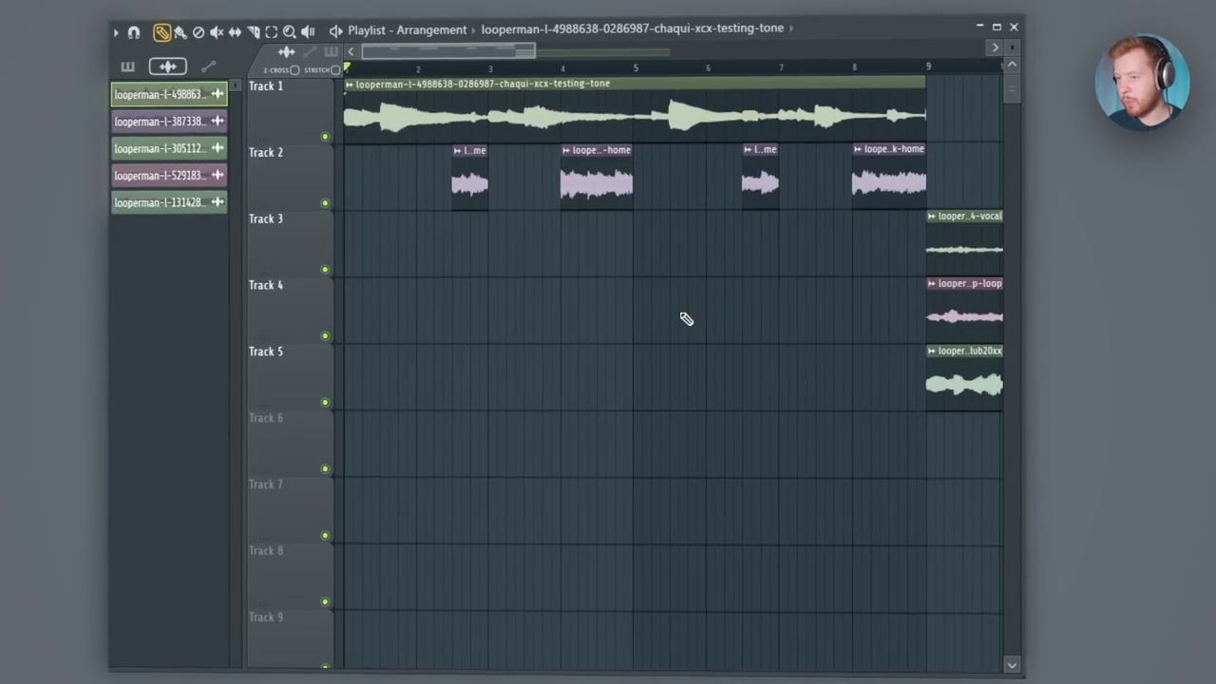
{"action": "left_click", "coordinate": [457, 153]}
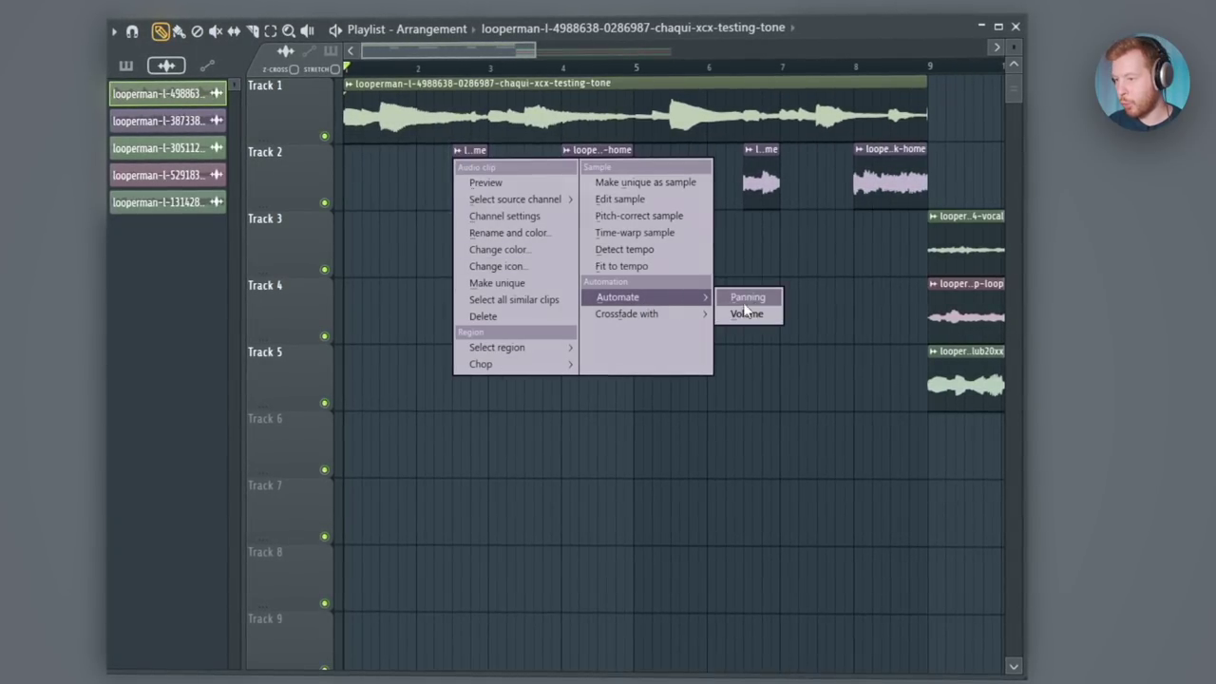
{"action": "left_click", "coordinate": [748, 314]}
Step: Shape the volume automation on Track 3 into a rising fade-in curve, copy it under every back-home slice, and play the result
{"action": "scroll", "coordinate": [504, 257], "scroll_direction": "up", "scroll_amount": 2}
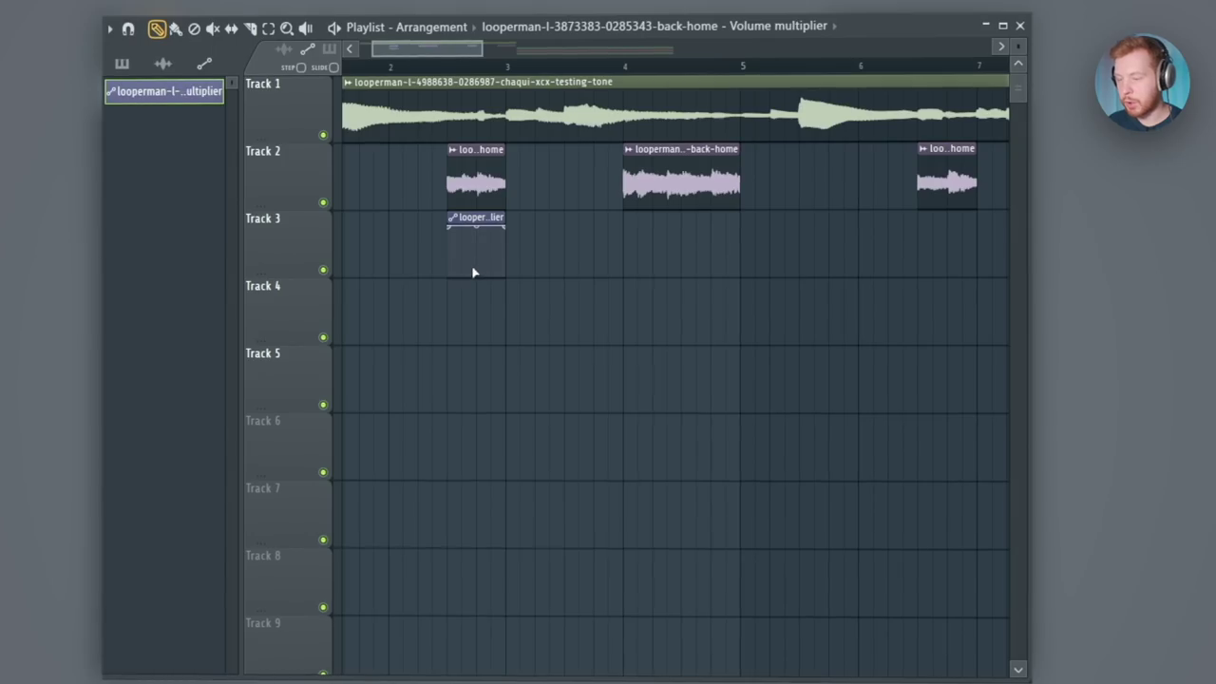
{"action": "scroll", "coordinate": [475, 272], "scroll_direction": "up", "scroll_amount": 2}
{"action": "scroll", "coordinate": [486, 261], "scroll_direction": "down", "scroll_amount": 2}
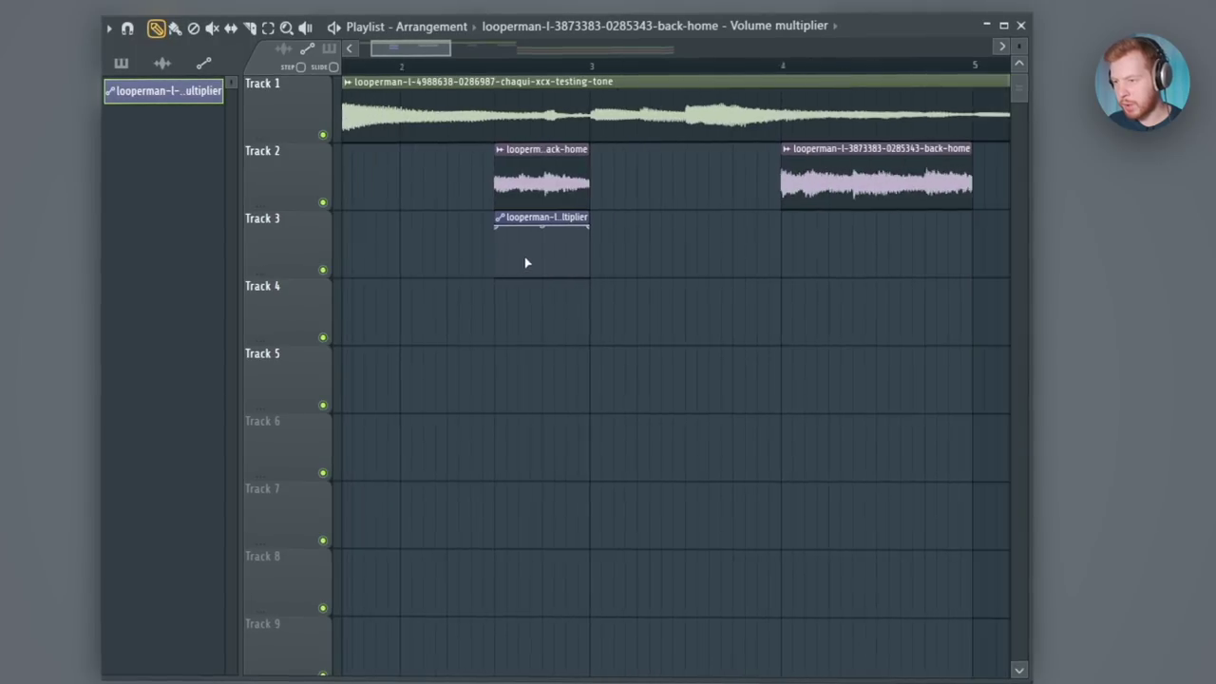
{"action": "left_click_drag", "start_coordinate": [522, 226], "coordinate": [532, 310]}
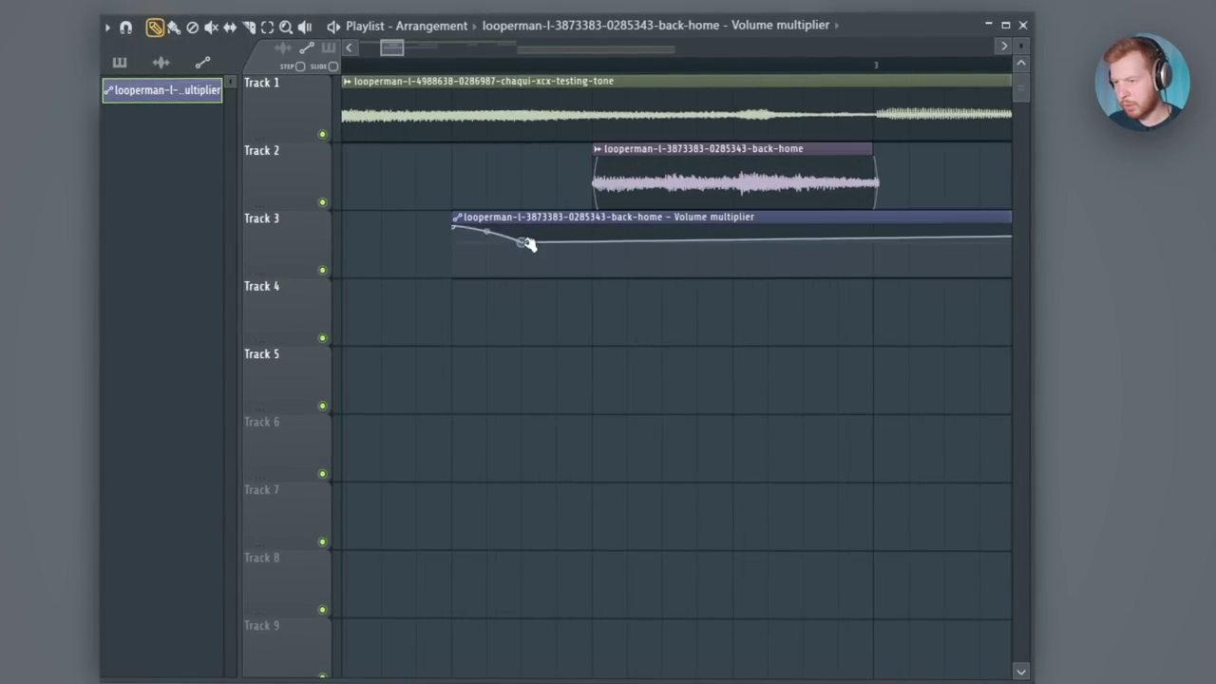
{"action": "scroll", "coordinate": [589, 325], "scroll_direction": "down", "scroll_amount": 5}
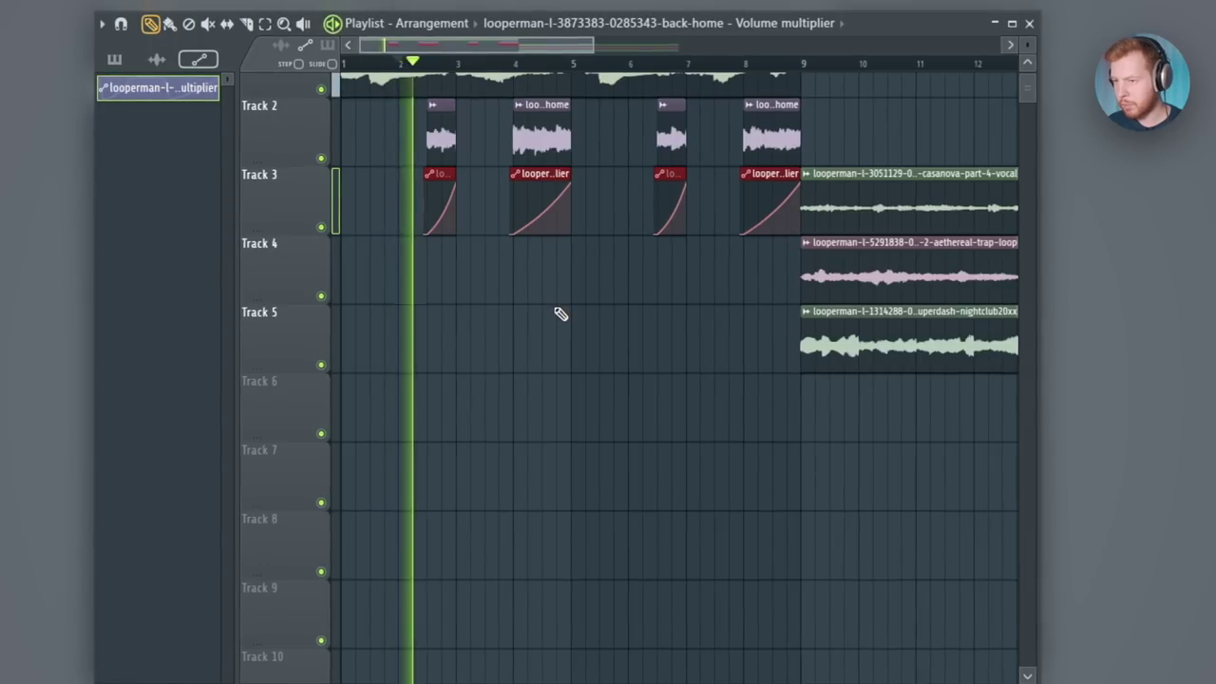
{"action": "scroll", "coordinate": [557, 313], "scroll_direction": "down", "scroll_amount": 3}
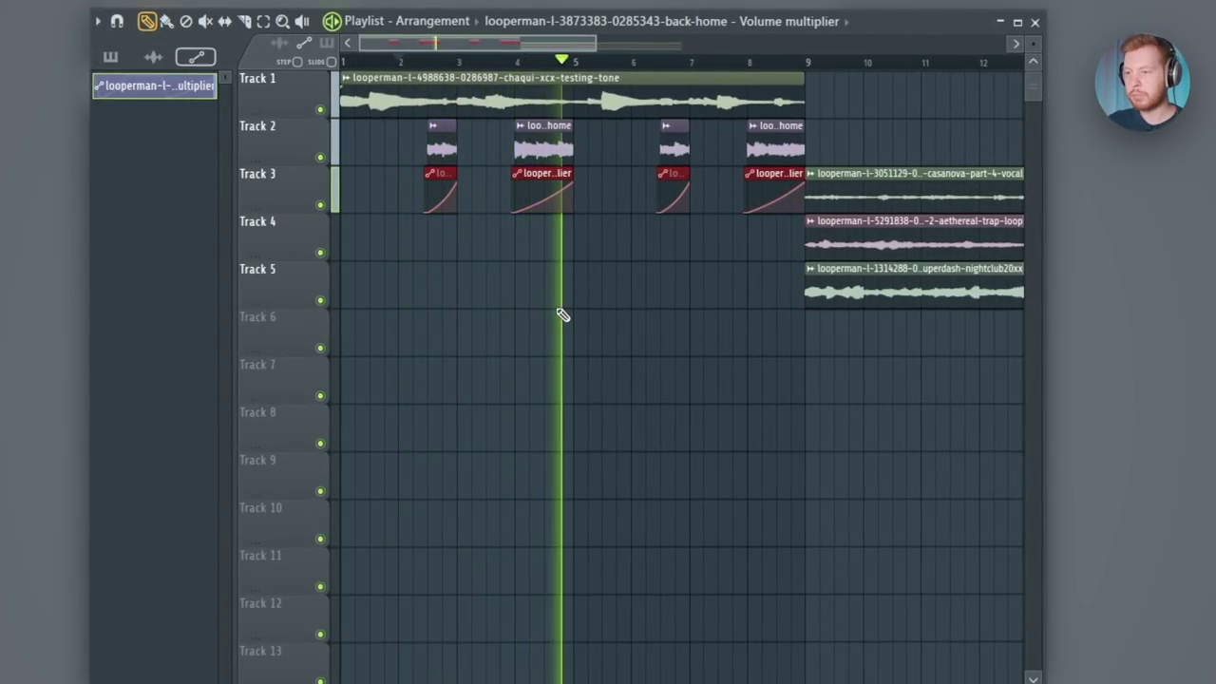
{"action": "key", "text": "space"}
Step: Slice the testing-tone clip on Track 1 where each back-home slice starts and ends
{"action": "scroll", "coordinate": [454, 318], "scroll_direction": "up", "scroll_amount": 3, "text": "ctrl"}
{"action": "left_click", "coordinate": [246, 21]}
{"action": "left_click_drag", "start_coordinate": [417, 309], "coordinate": [576, 304]}
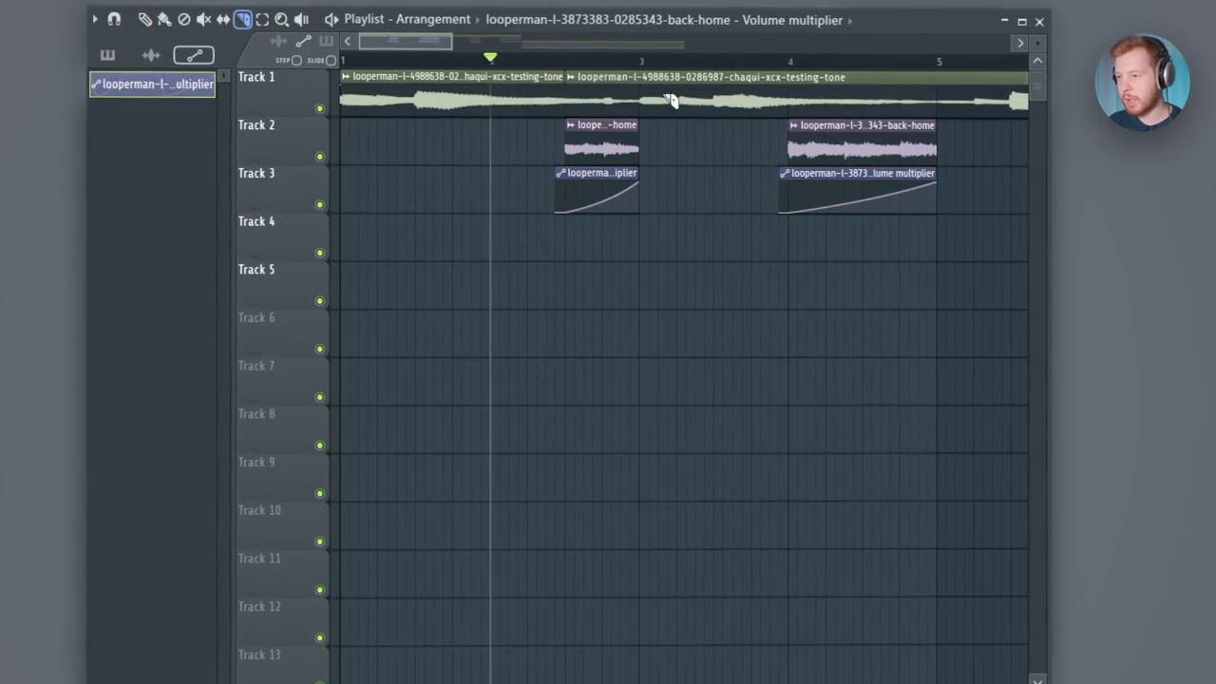
{"action": "scroll", "coordinate": [646, 92], "scroll_direction": "right", "scroll_amount": 3}
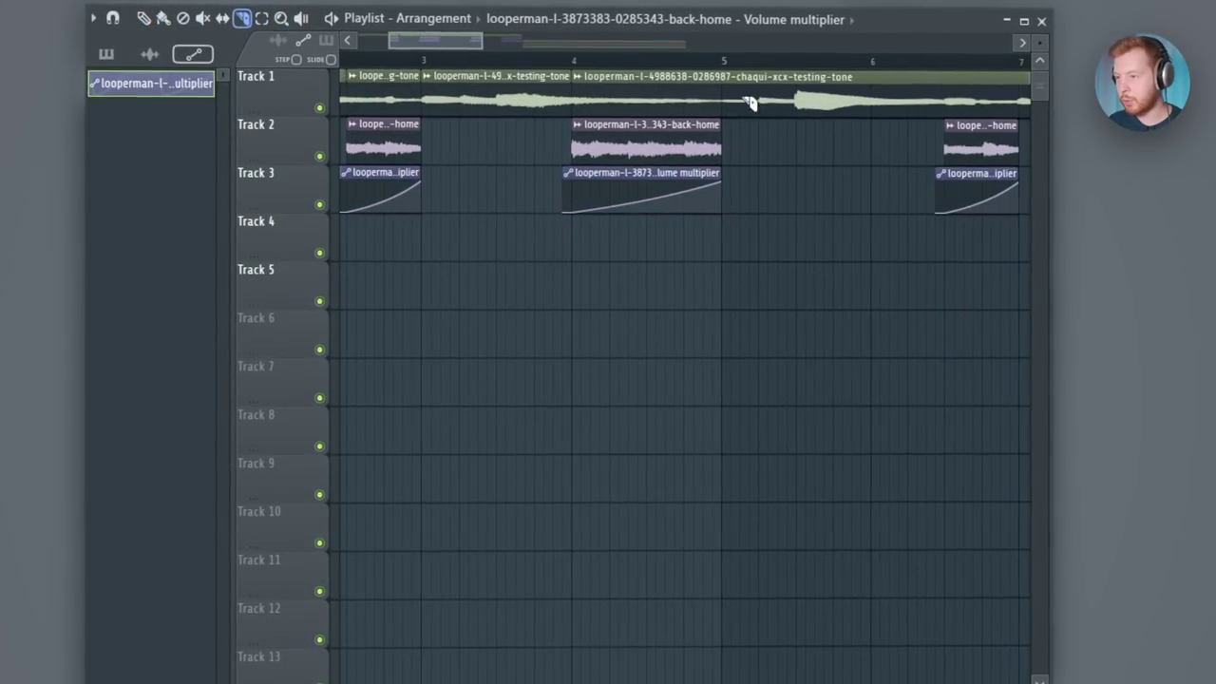
Step: Mute the testing-tone slices on Track 1 that overlap the back-home slices, and play the arrangement
{"action": "left_click", "coordinate": [204, 19]}
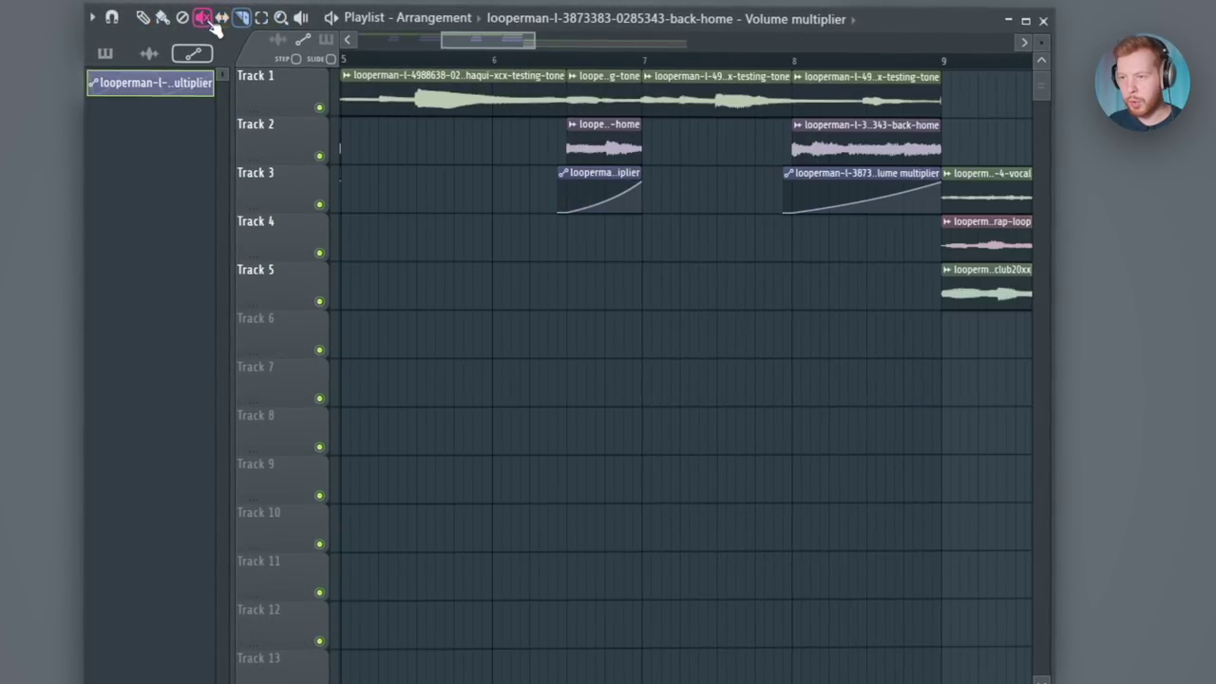
{"action": "scroll", "coordinate": [432, 268], "scroll_direction": "down", "scroll_amount": 3}
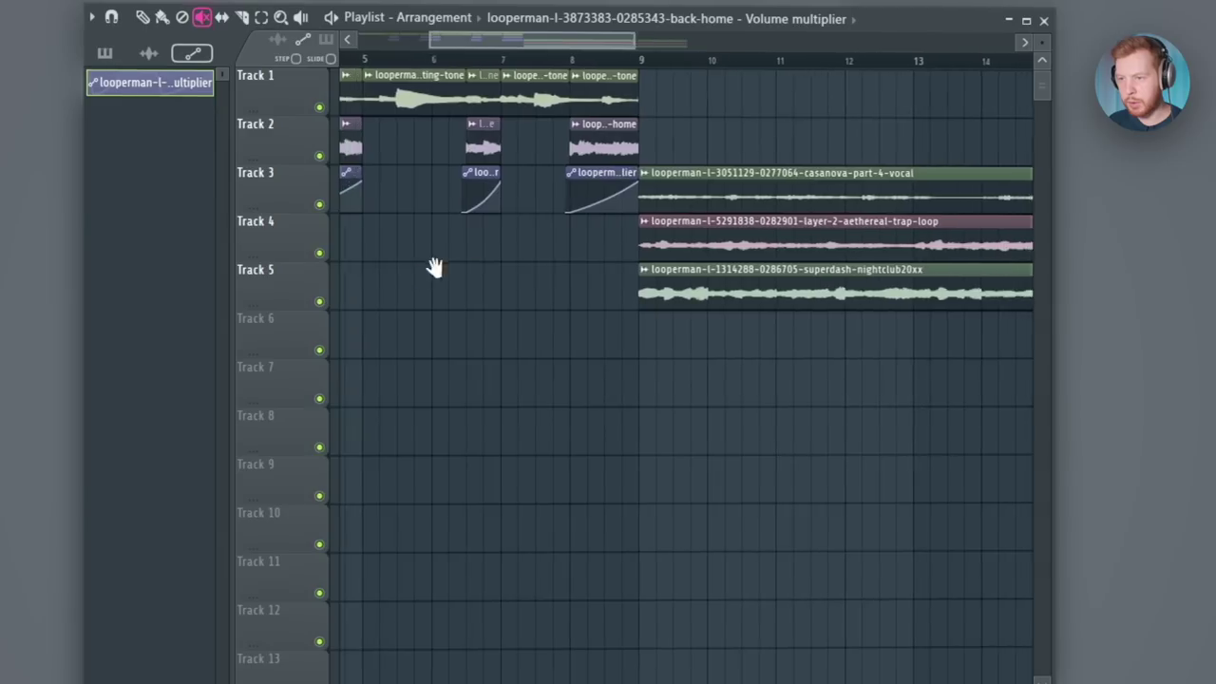
{"action": "left_click_drag", "start_coordinate": [434, 268], "coordinate": [719, 259]}
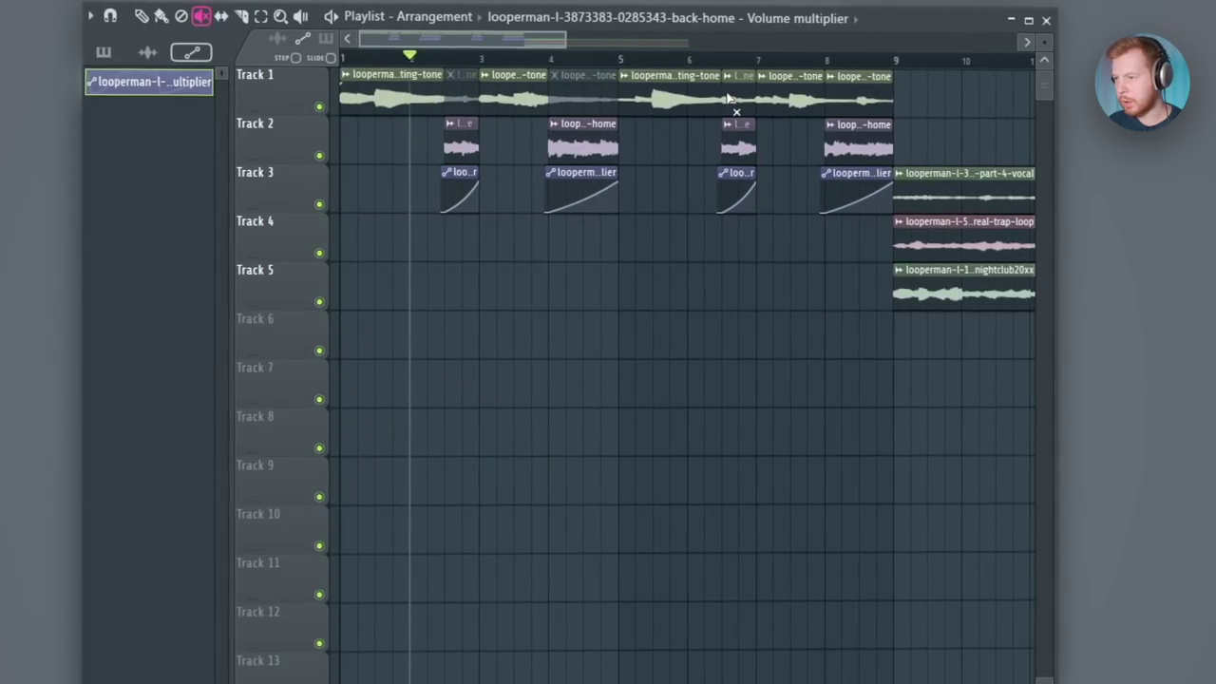
{"action": "key", "text": "space"}
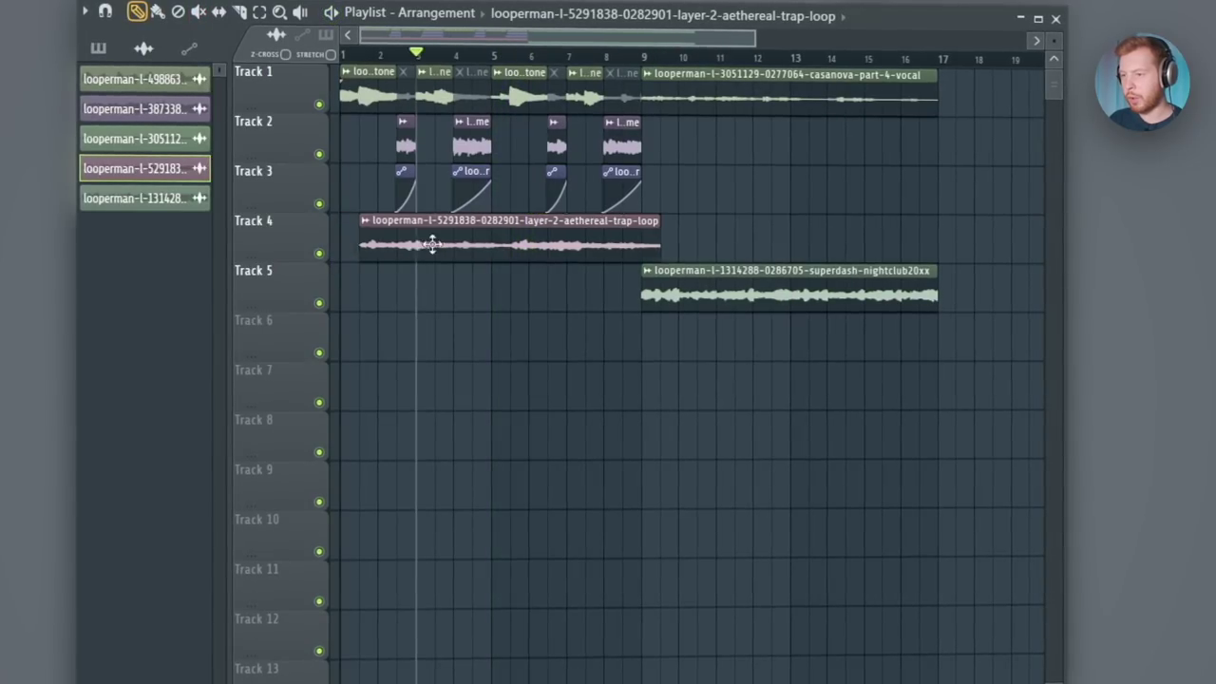
Step: Move the aethereal-trap-loop clip on Track 4 to start at bar 9
{"action": "left_click_drag", "start_coordinate": [432, 244], "coordinate": [706, 244]}
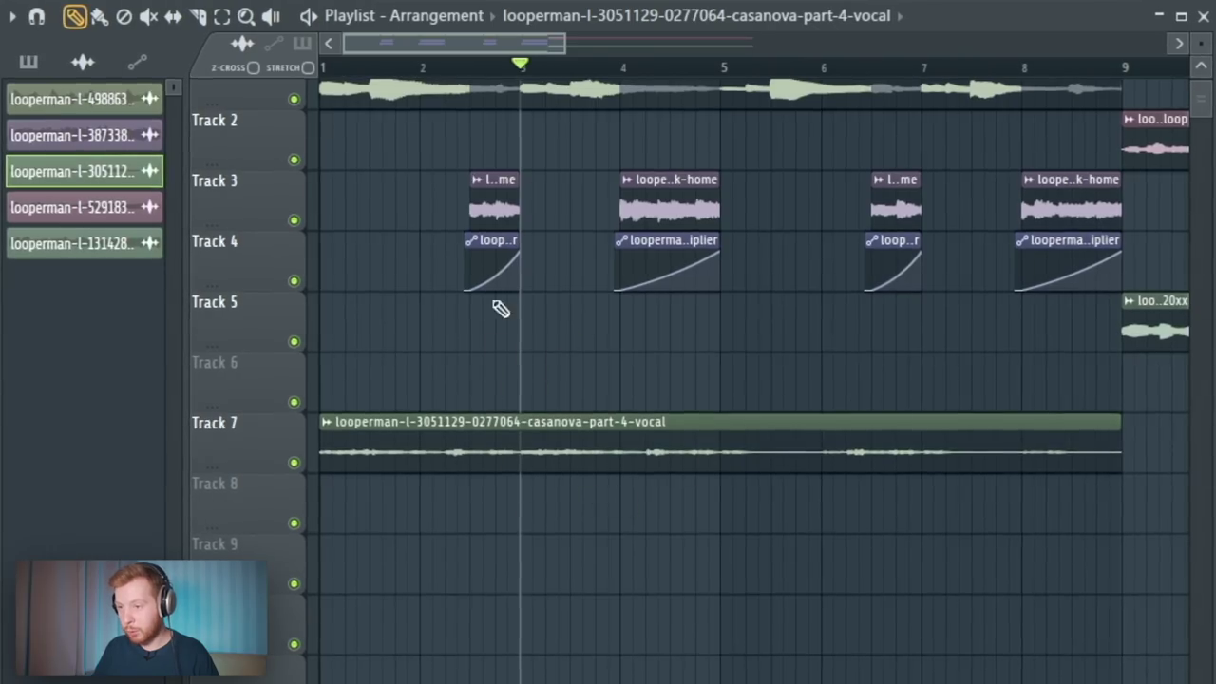
Step: Audition the casanova vocal on Track 7, cut it down to bar 3, copy that slice to bar 7, and play it
{"action": "key", "text": "space"}
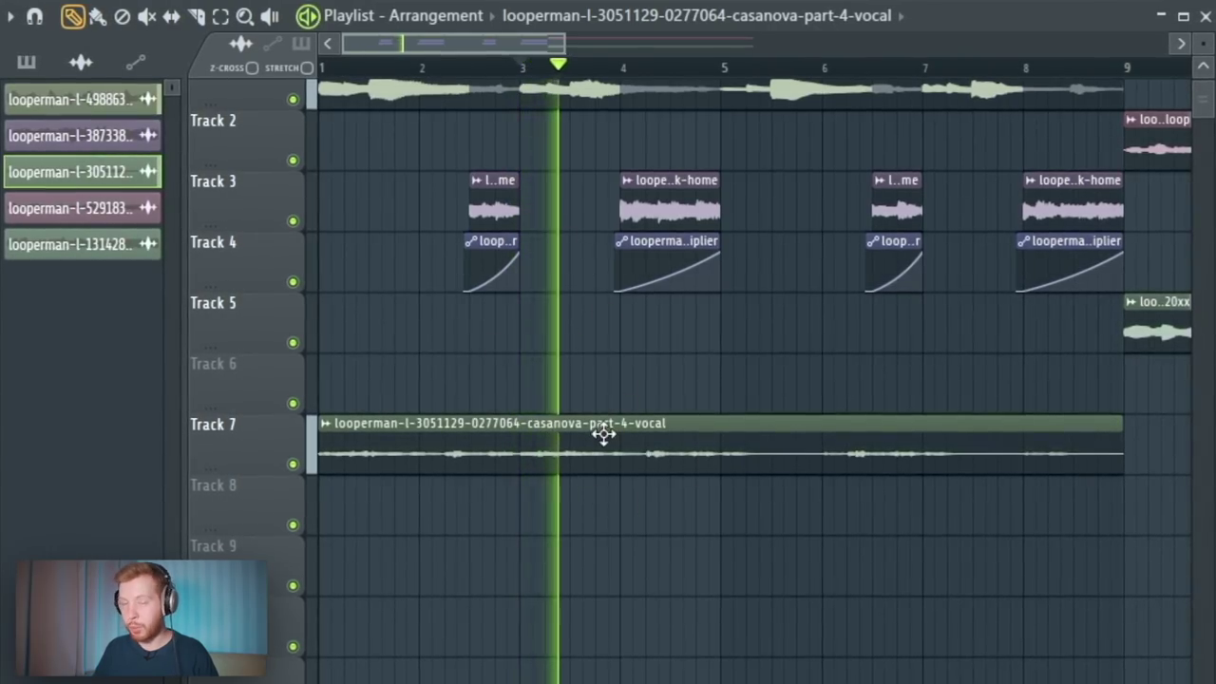
{"action": "key", "text": "space"}
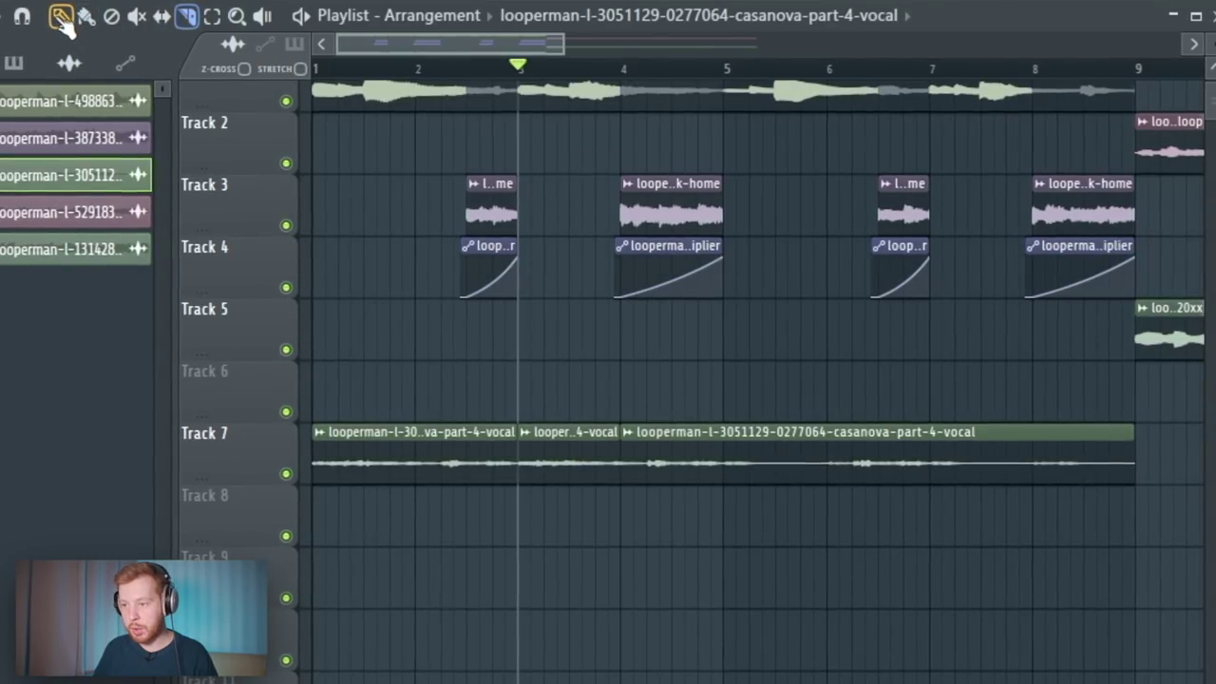
{"action": "key", "text": "space"}
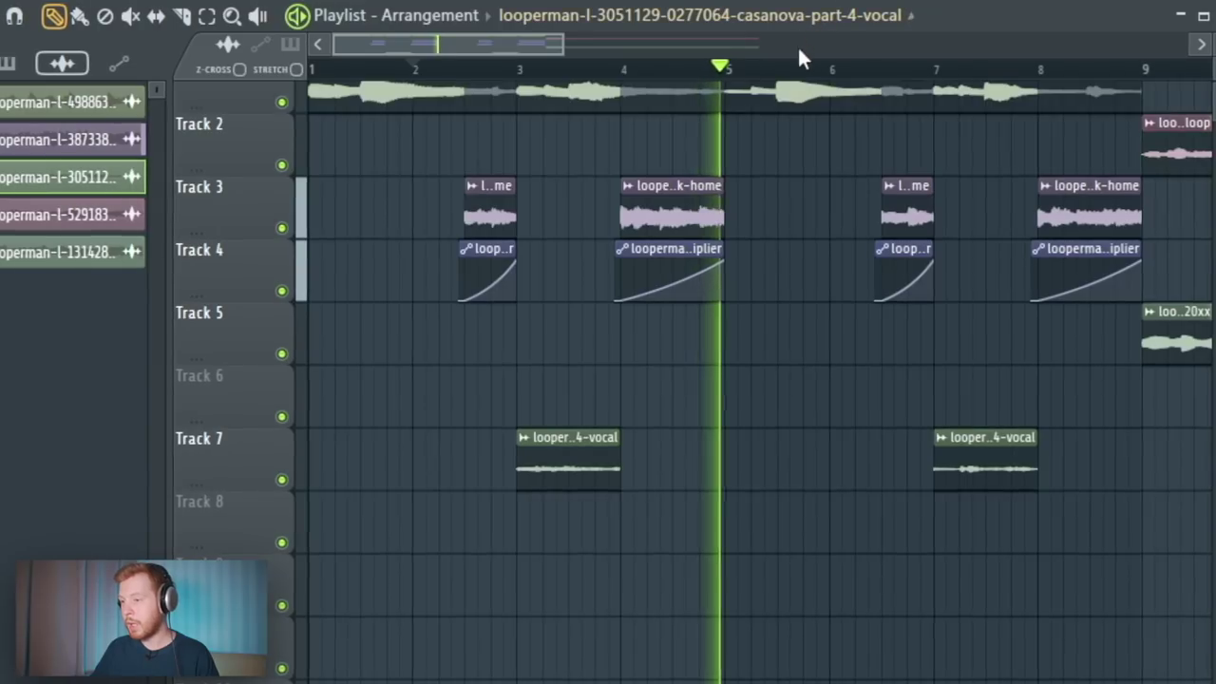
{"action": "left_click", "coordinate": [833, 69]}
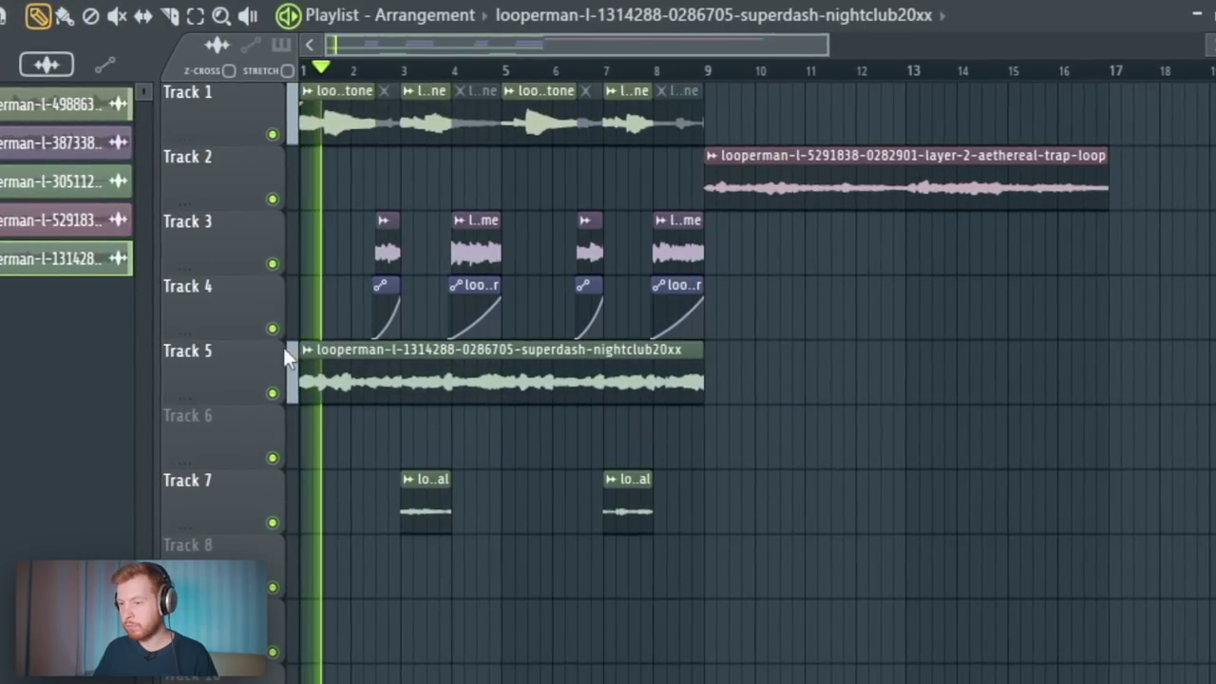
Step: Play the superdash-nightclub20xx clip on Track 5, set its pitch range to 12 and raise its pitch
{"action": "scroll", "coordinate": [358, 521], "scroll_direction": "up", "scroll_amount": 3}
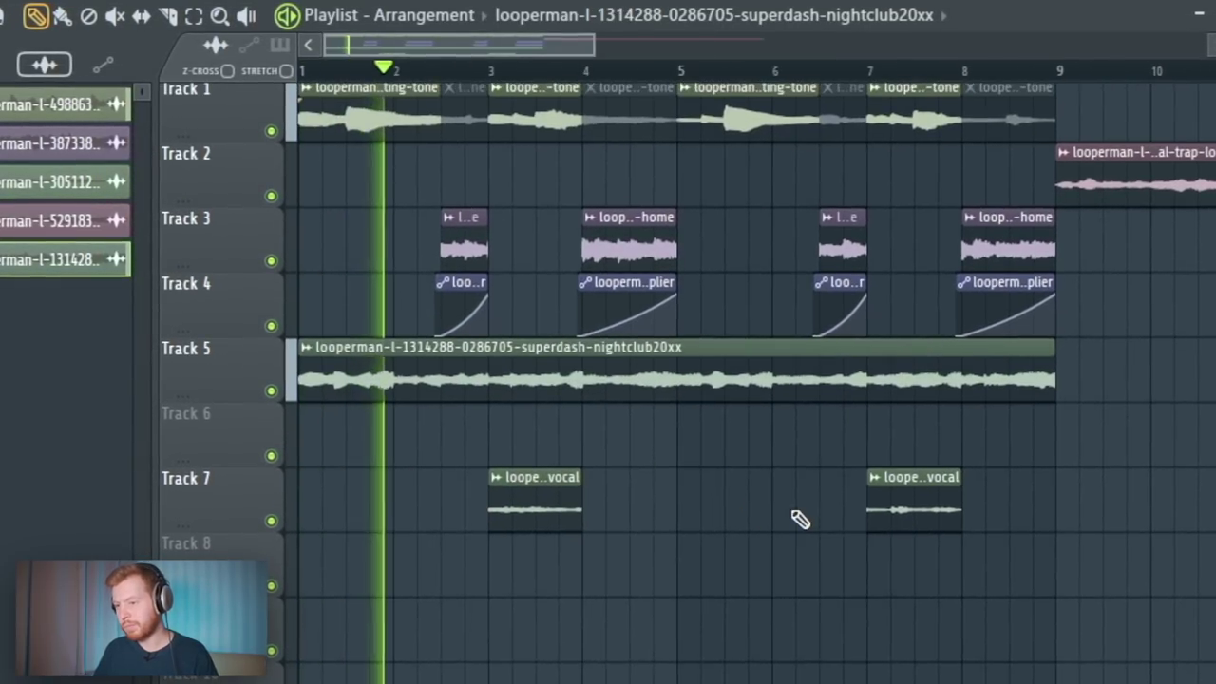
{"action": "key", "text": "space"}
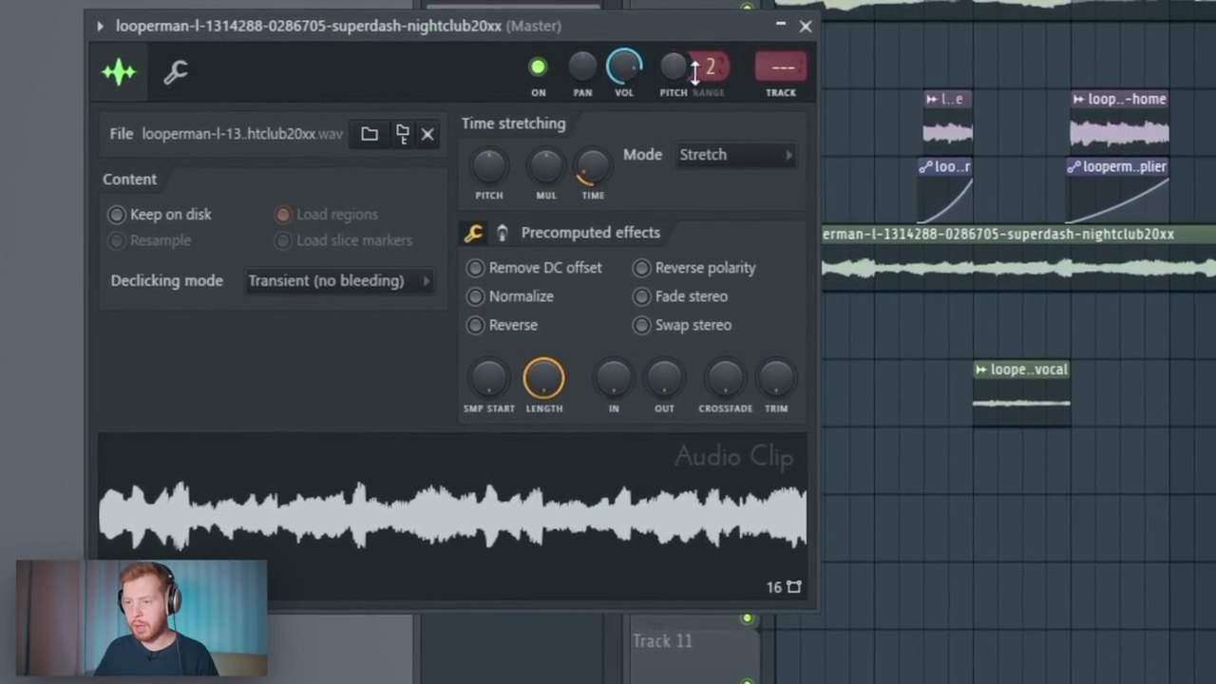
{"action": "left_click_drag", "start_coordinate": [699, 72], "coordinate": [674, 19]}
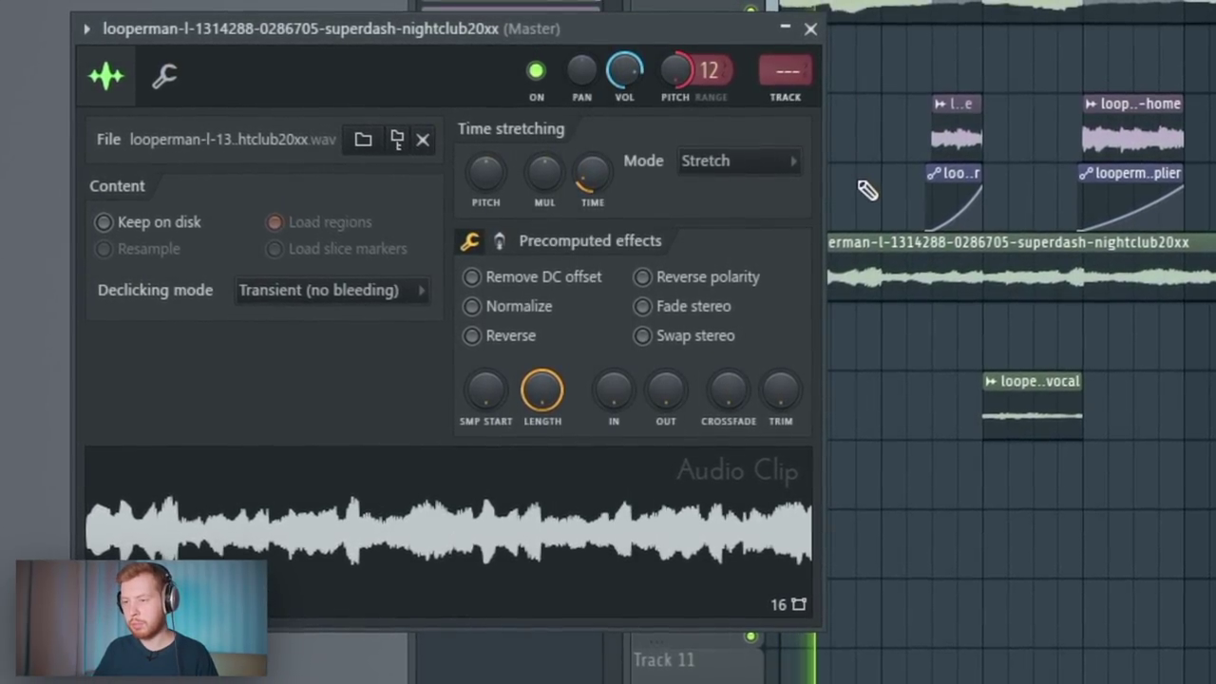
Step: Reverse the superdash-nightclub20xx sample, cut to one bar on Track 5, and change its declicking mode
{"action": "left_click", "coordinate": [532, 332]}
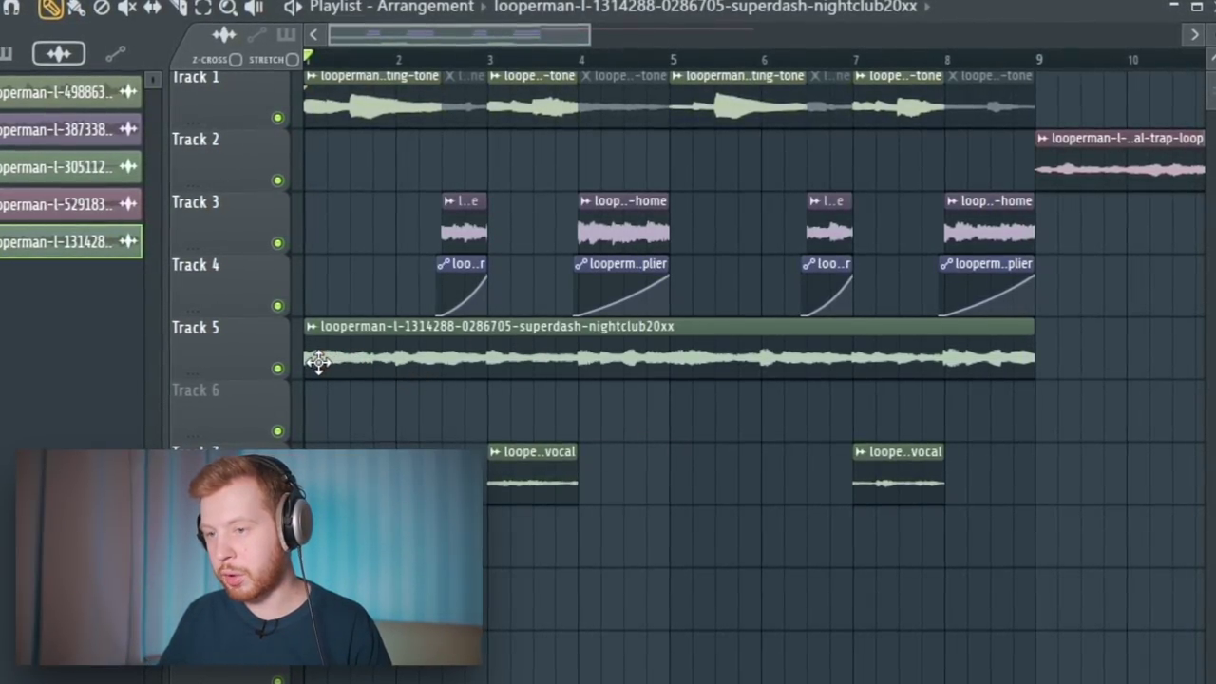
{"action": "mouse_move", "coordinate": [310, 362]}
{"action": "left_mouse_down"}
{"action": "mouse_move", "coordinate": [935, 367]}
{"action": "mouse_move", "coordinate": [314, 357]}
{"action": "left_mouse_up"}
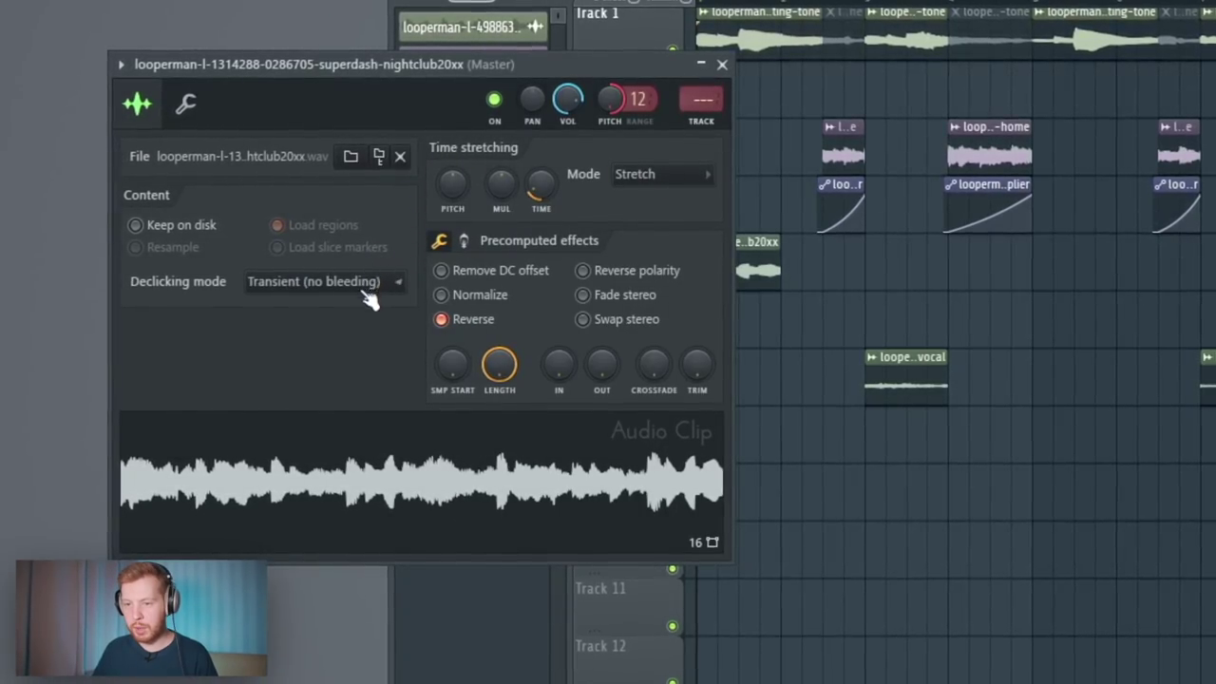
{"action": "left_click", "coordinate": [369, 285]}
{"action": "left_click", "coordinate": [323, 369]}
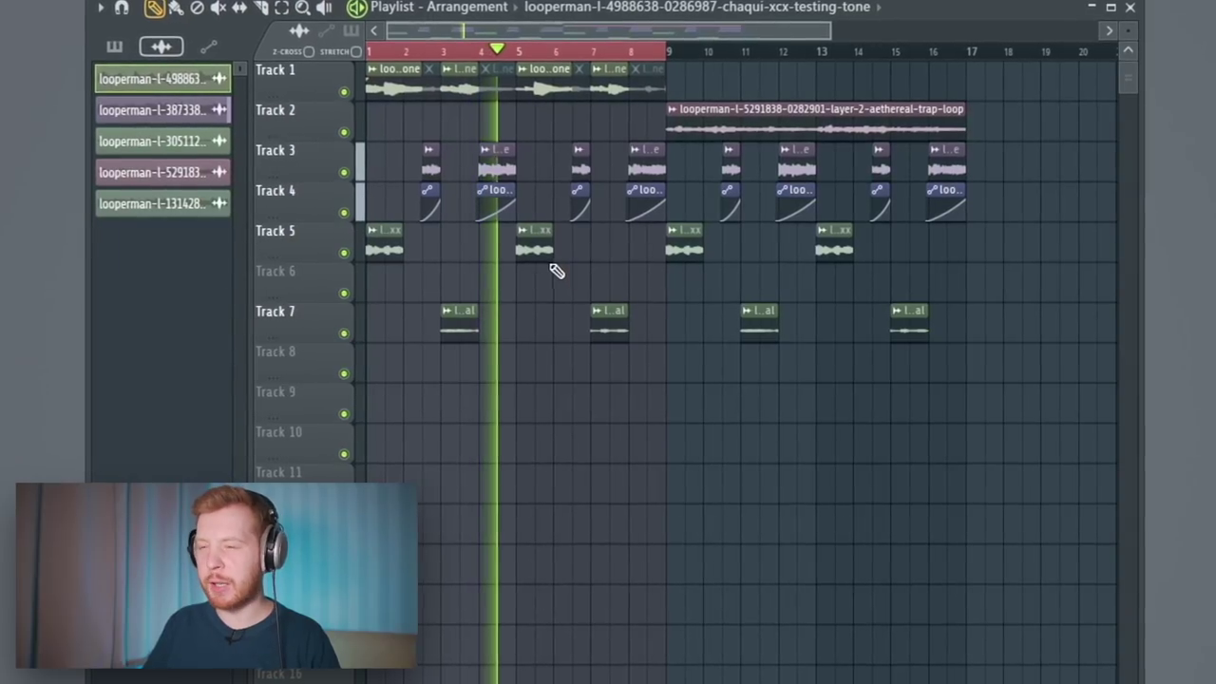
Step: Open the testing-tone clip's channel settings and route it to mixer track 2
{"action": "double_click", "coordinate": [398, 83]}
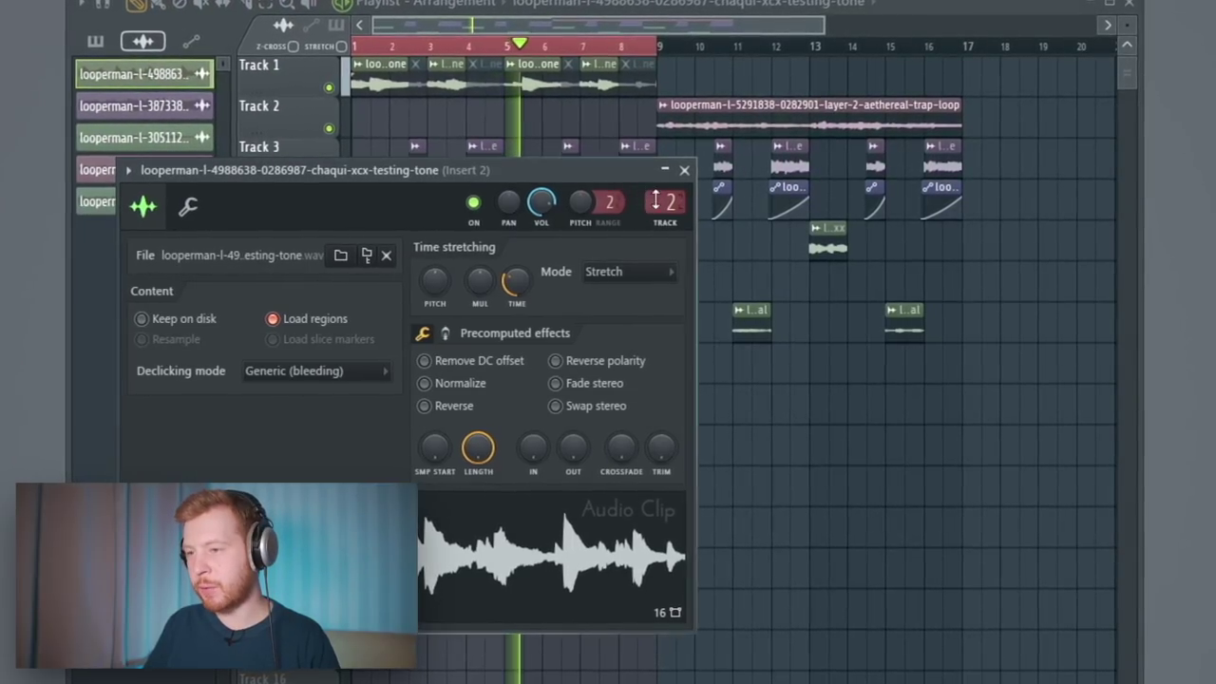
{"action": "double_click", "coordinate": [671, 204]}
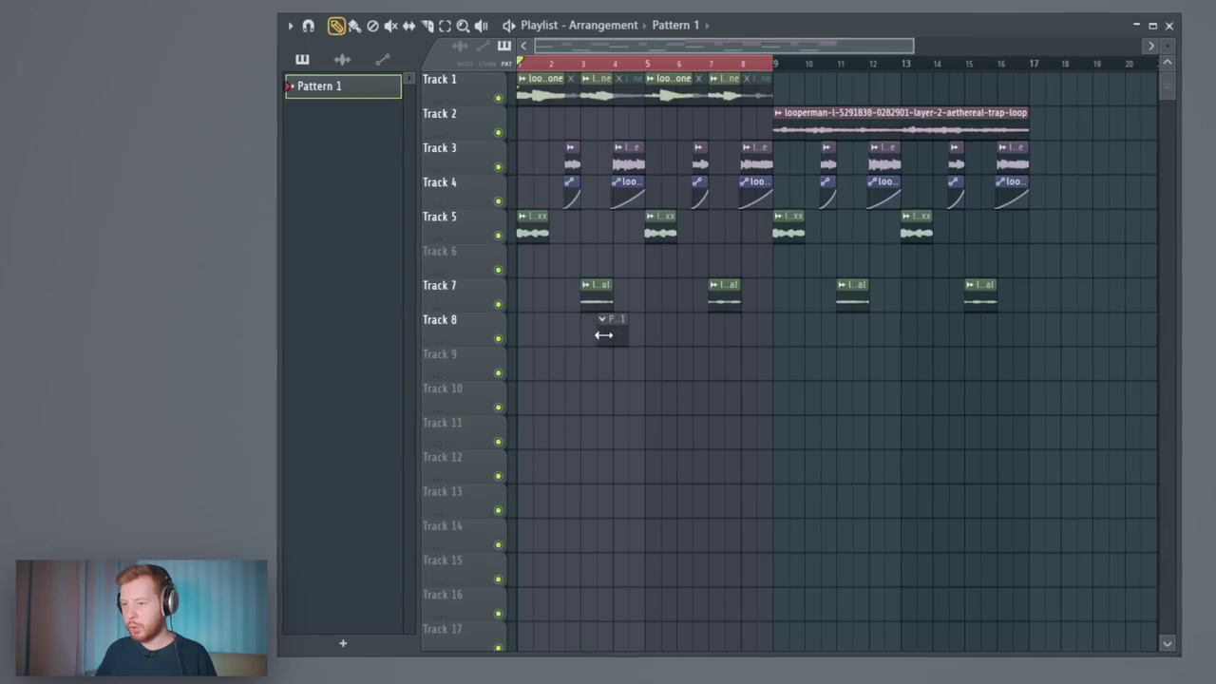
Step: Place Pattern 1 at bar 1 on Track 8 and insert a Pigments instrument channel
{"action": "left_click_drag", "start_coordinate": [596, 332], "coordinate": [500, 332]}
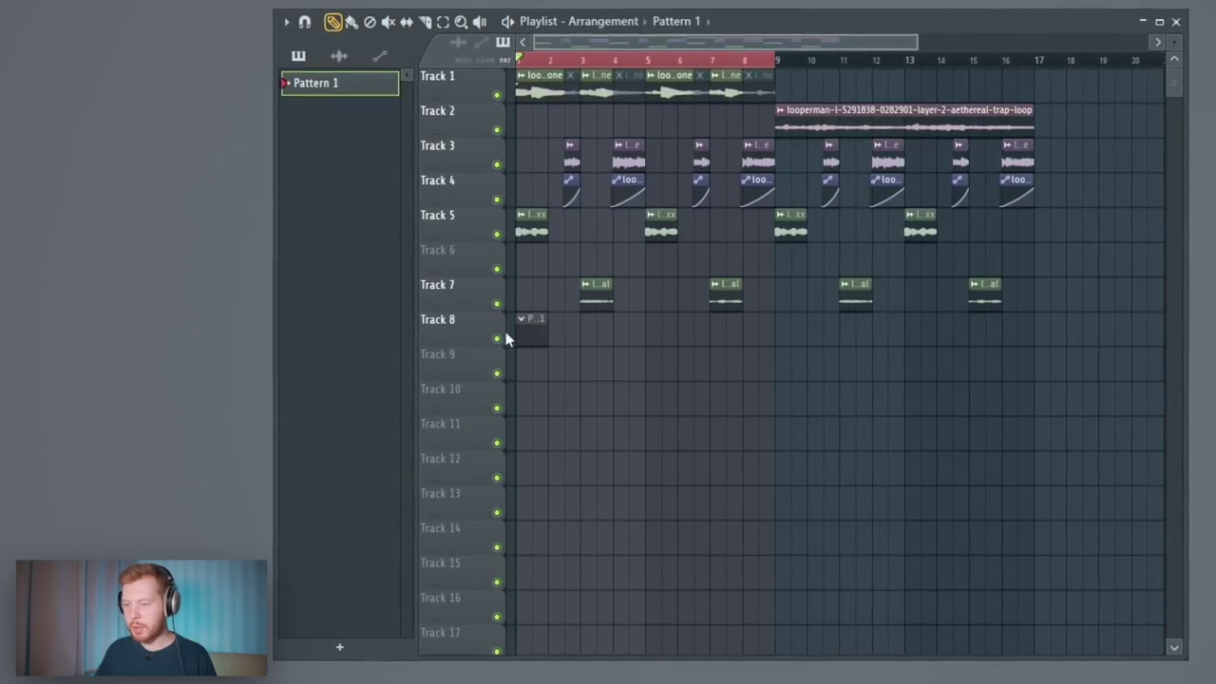
{"action": "key", "text": "F6"}
{"action": "right_click", "coordinate": [511, 181]}
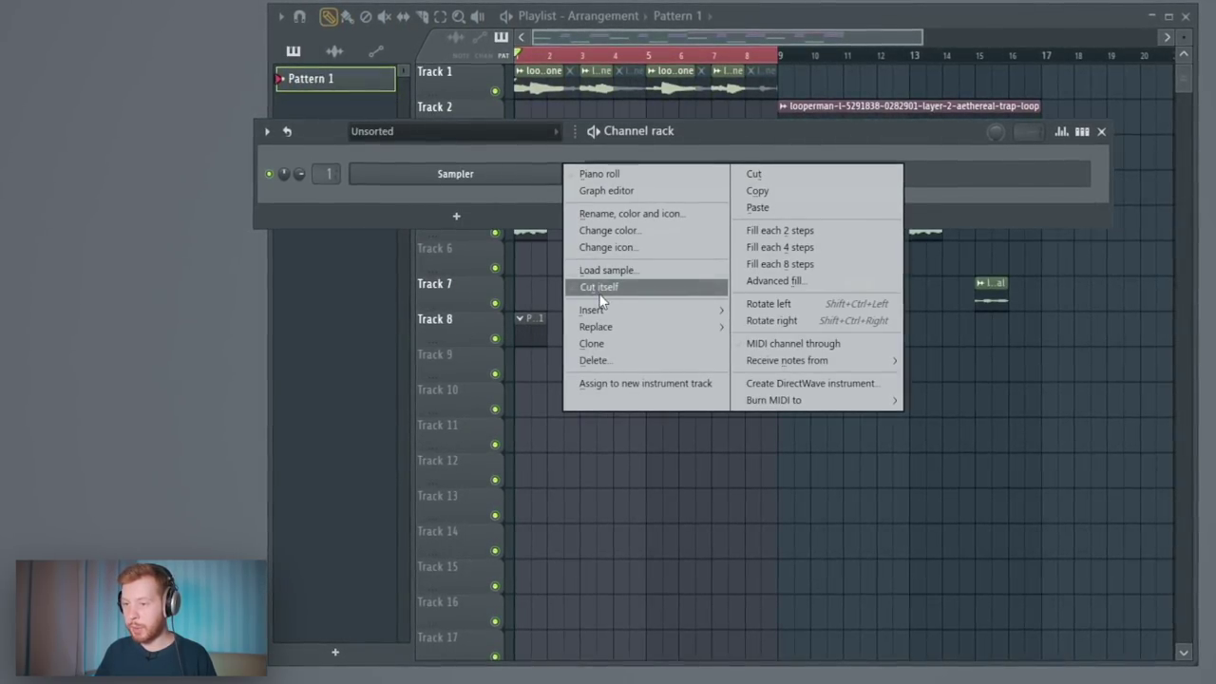
{"action": "mouse_move", "coordinate": [603, 306]}
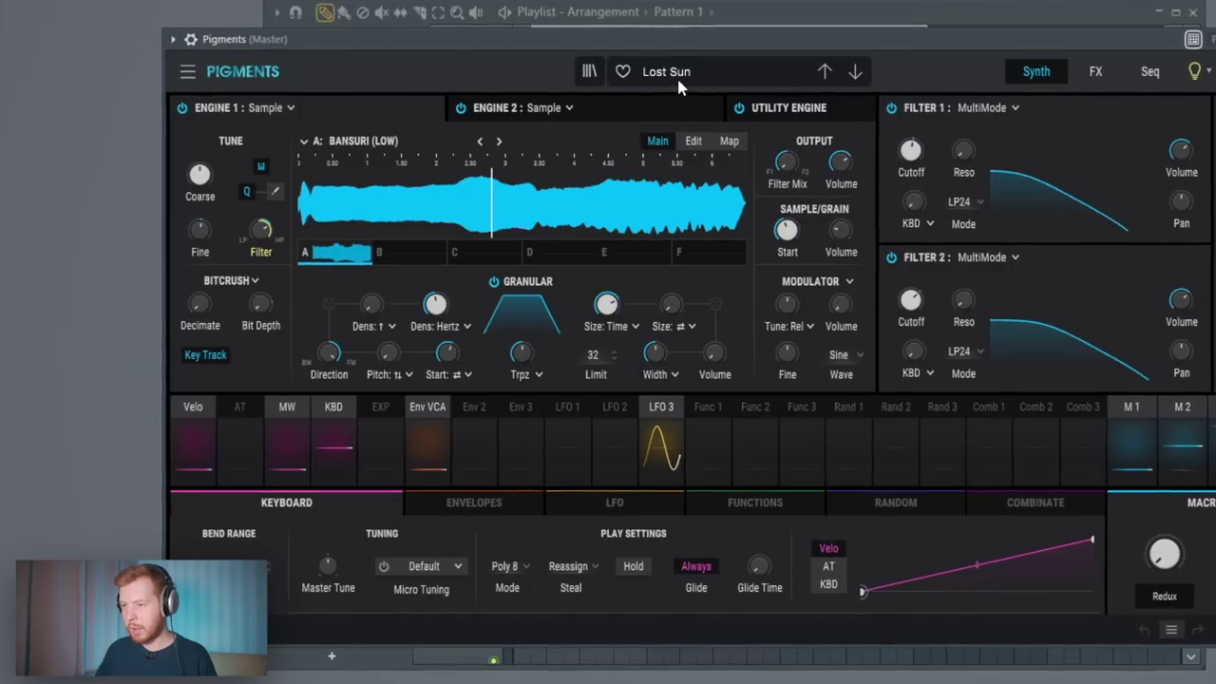
Step: Load the Car Splash preset in Pigments
{"action": "left_click", "coordinate": [676, 75]}
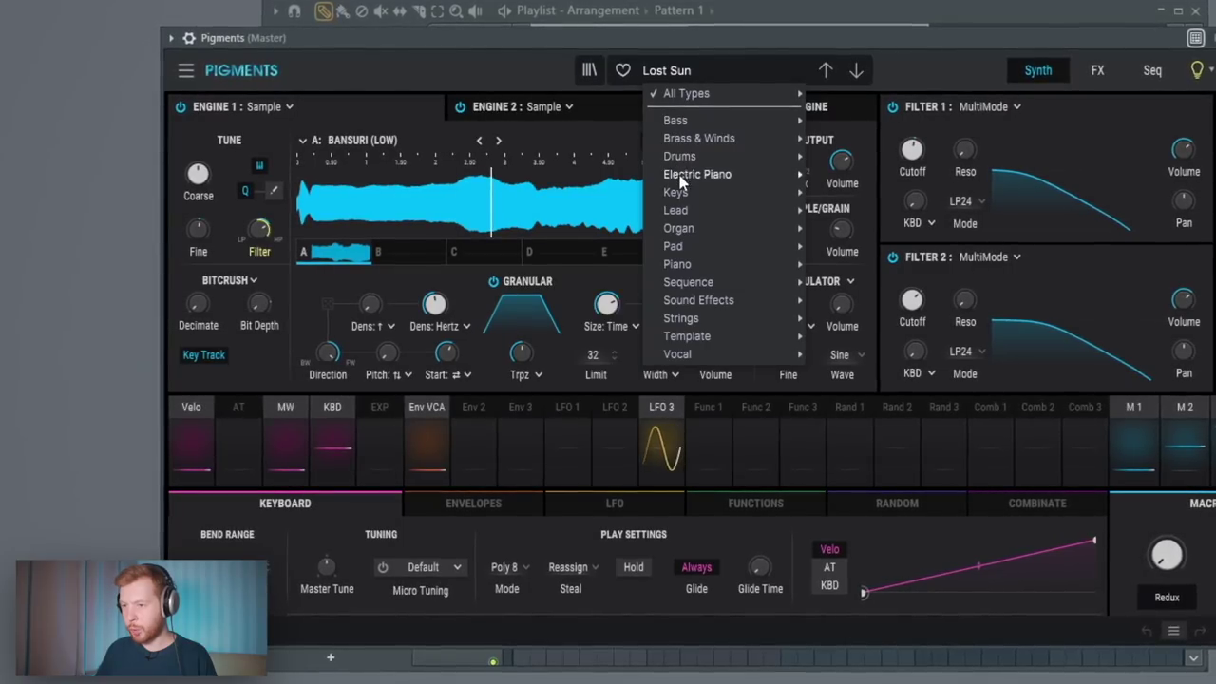
{"action": "mouse_move", "coordinate": [689, 190]}
{"action": "left_click", "coordinate": [865, 307]}
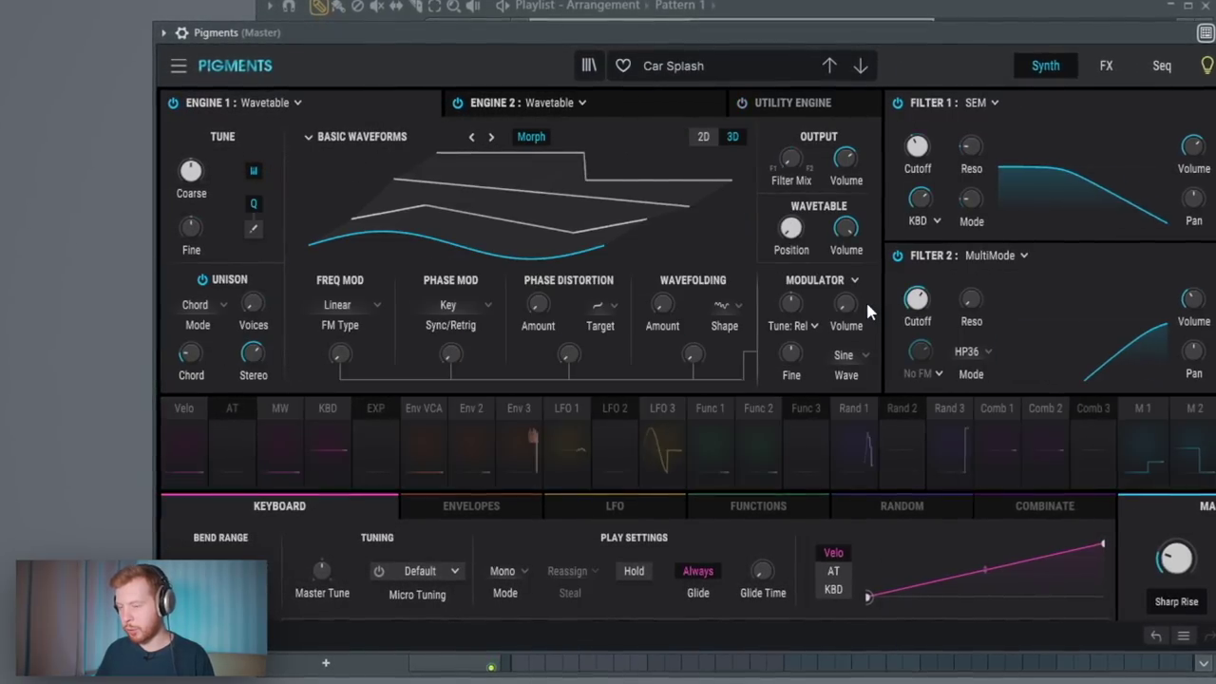
Step: Enter an F6, G#6, C7, F7 chord at bar 1 of the Pigments piano roll, strum it and play it back
{"action": "key", "text": "F6"}
{"action": "key", "text": "F7"}
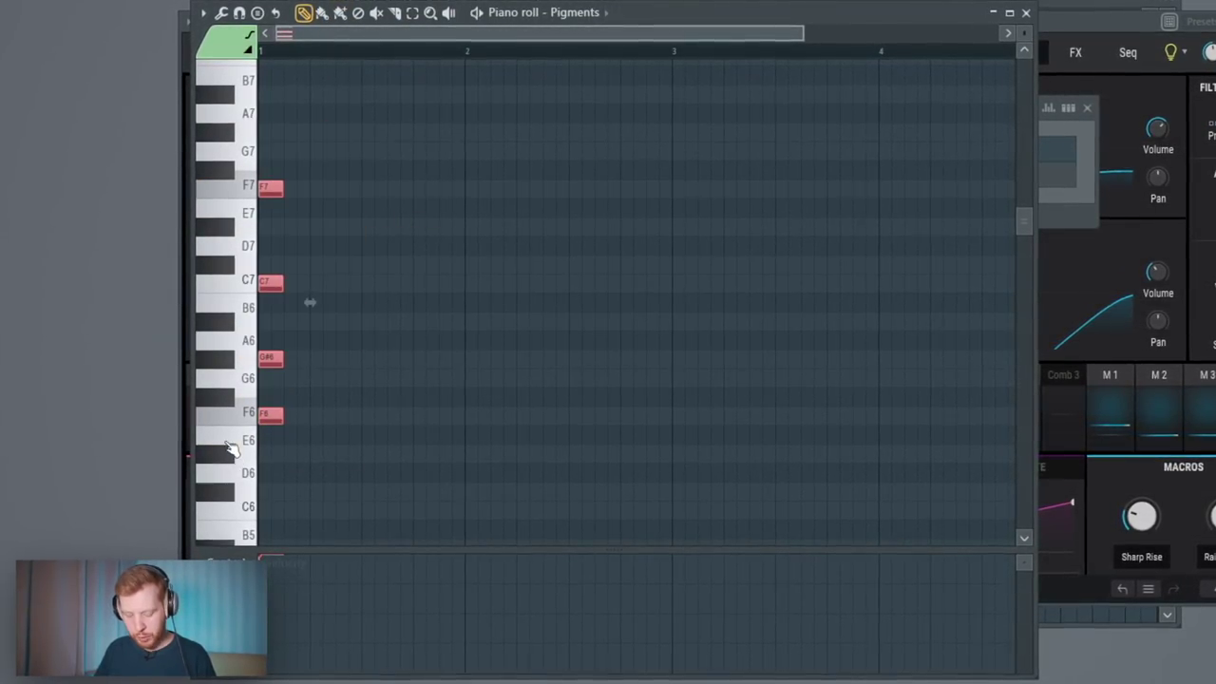
{"action": "key", "text": "alt+s"}
{"action": "key", "text": "space"}
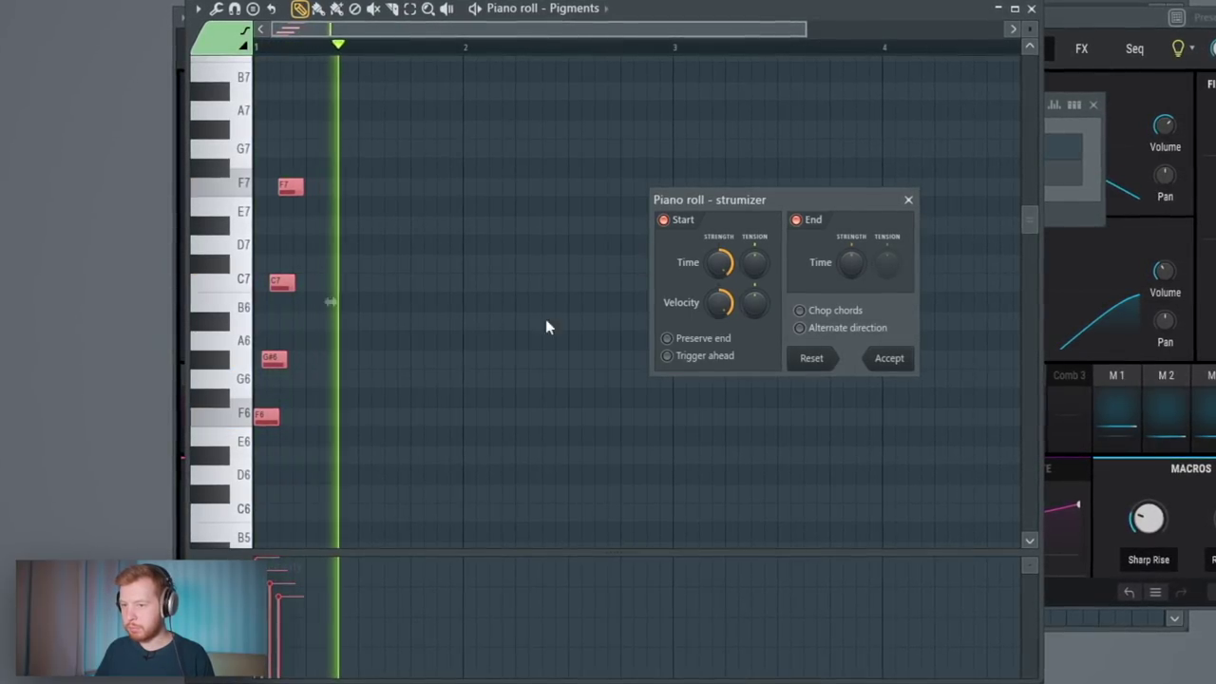
{"action": "key", "text": "space"}
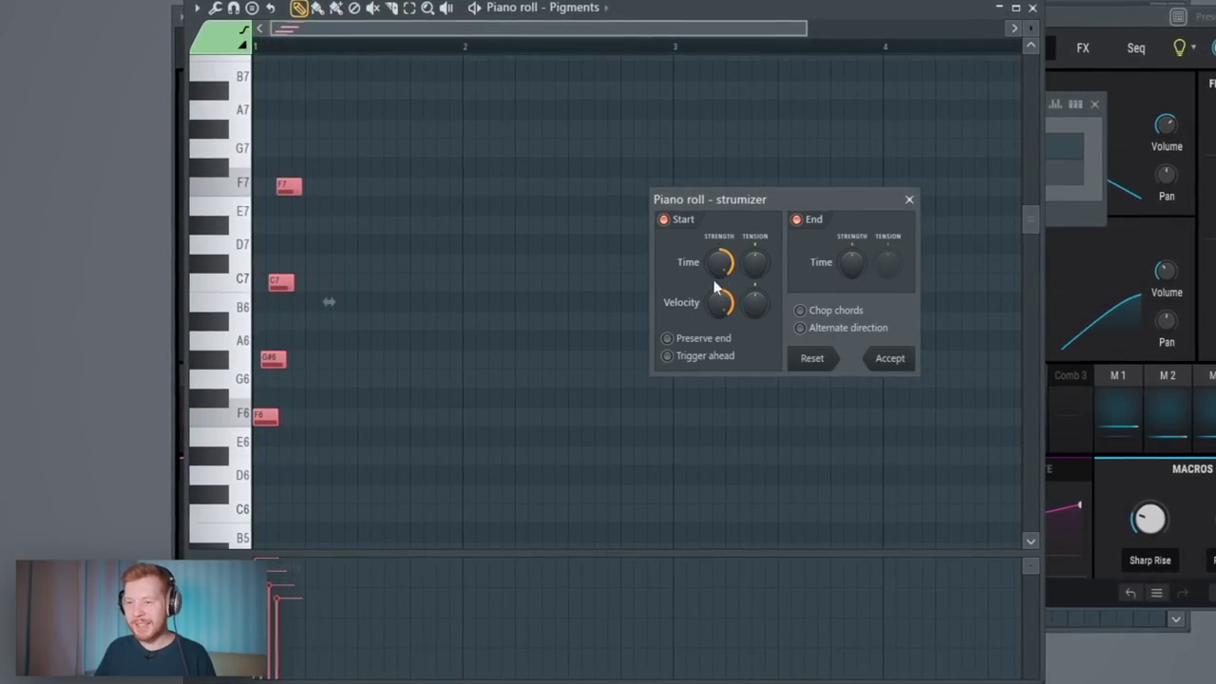
{"action": "left_click", "coordinate": [886, 360]}
{"action": "scroll", "coordinate": [475, 367], "scroll_direction": "down", "scroll_amount": 1}
{"action": "left_click_drag", "start_coordinate": [469, 364], "coordinate": [469, 347]}
{"action": "key", "text": "ctrl+d"}
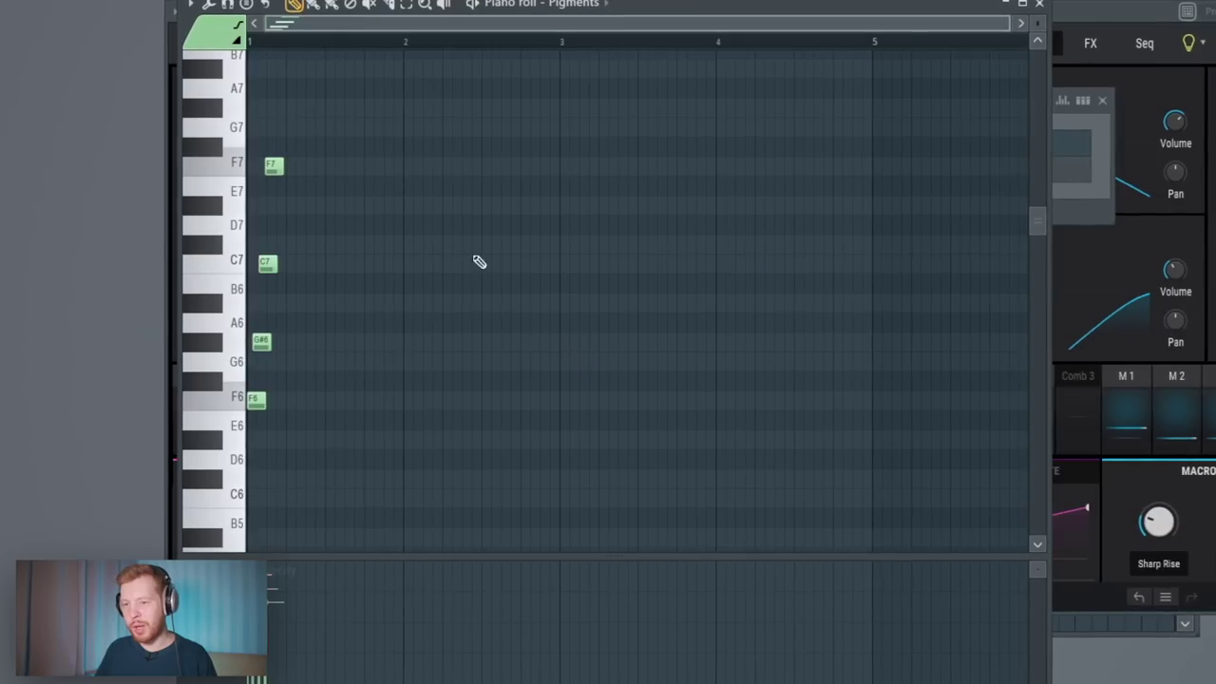
{"action": "key", "text": "space"}
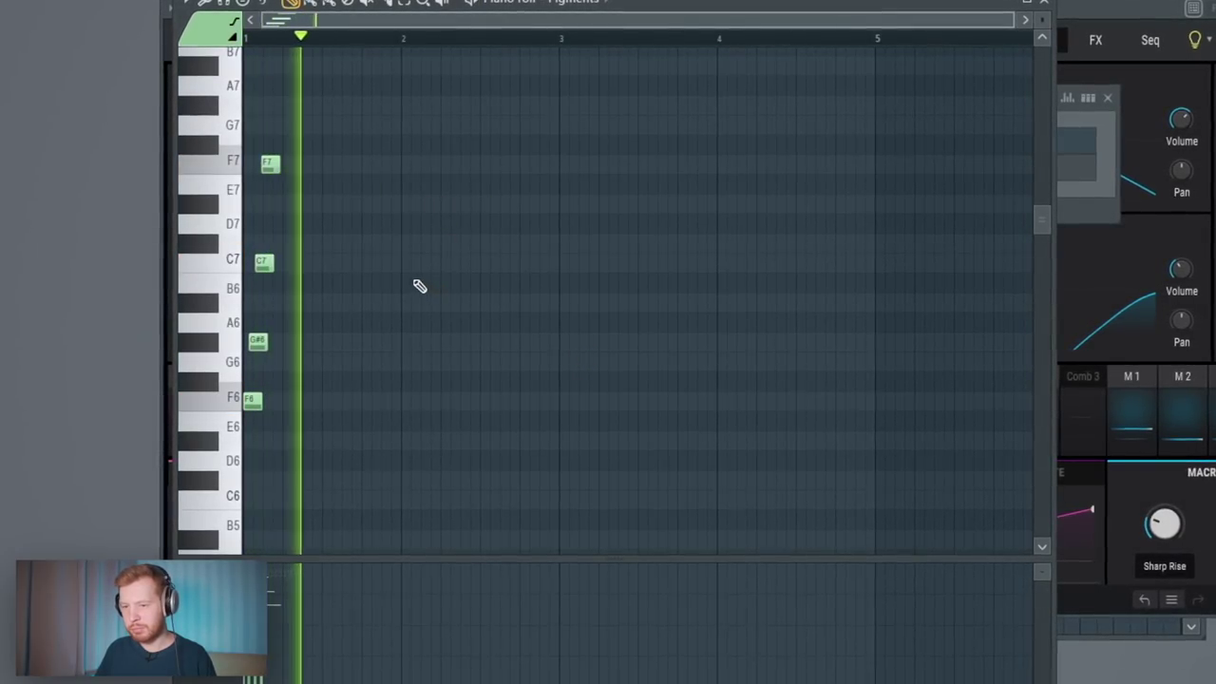
{"action": "left_click", "coordinate": [565, 39]}
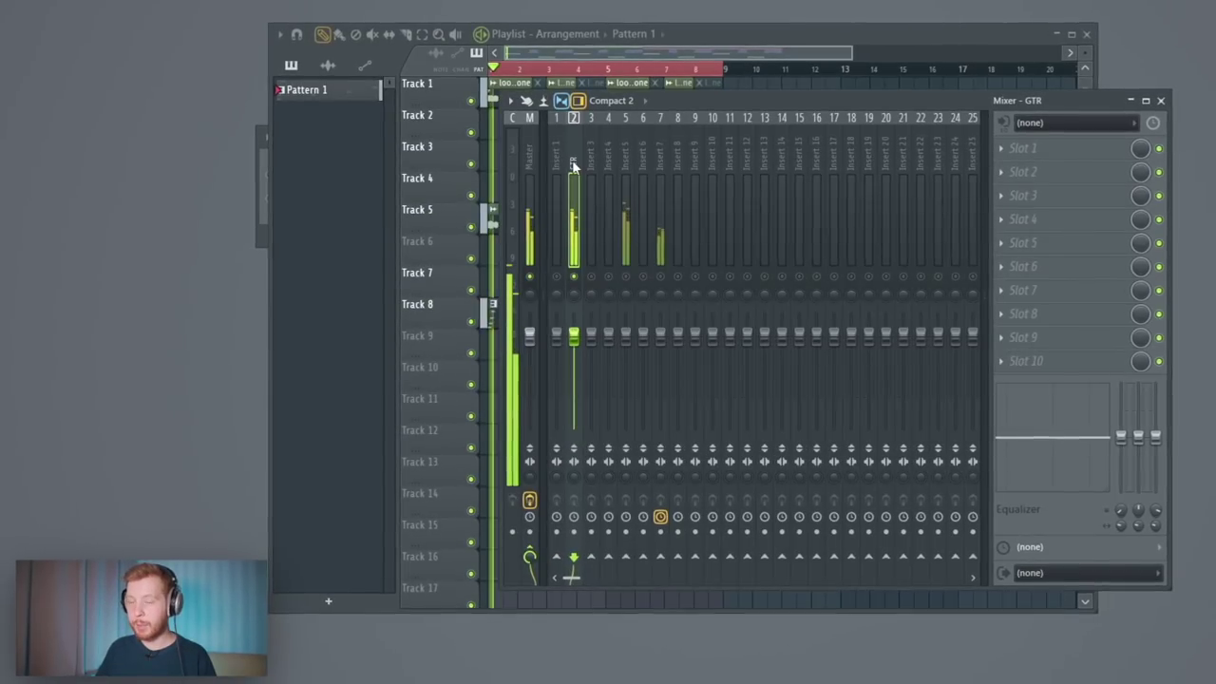
Step: Insert Tape MELLO-FI in slot 3 of the GTR mixer track with 74.8% drive and adjusted mechanics
{"action": "left_click", "coordinate": [1045, 195]}
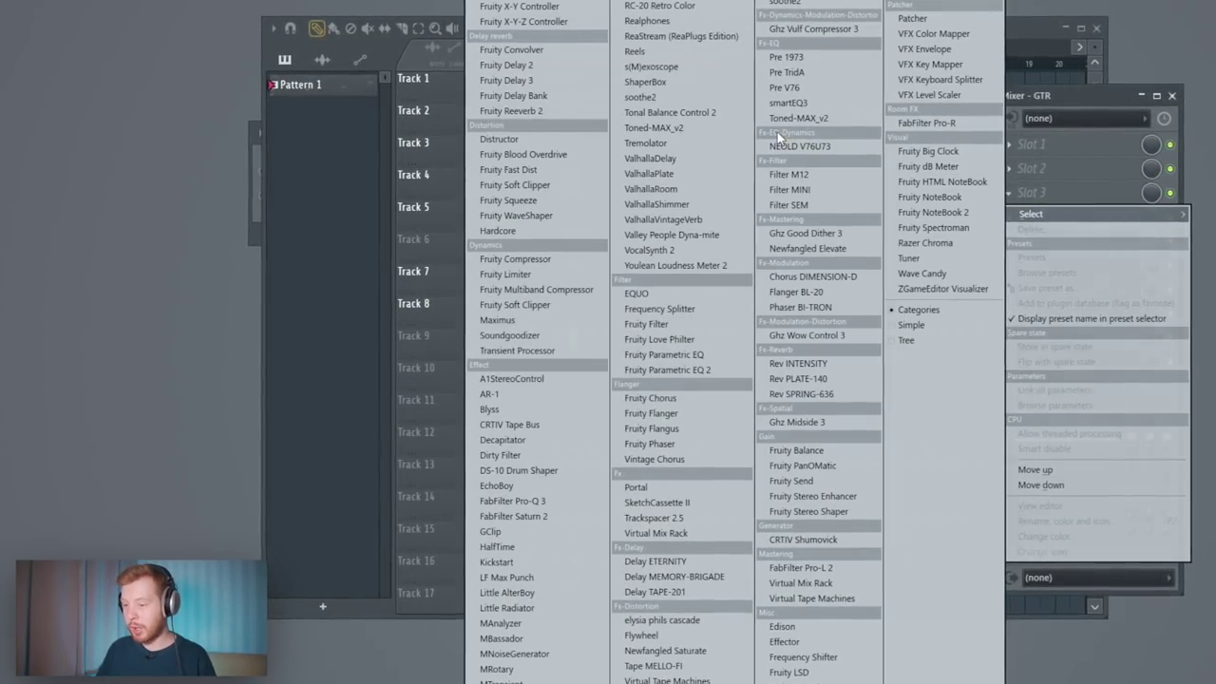
{"action": "left_click", "coordinate": [654, 665]}
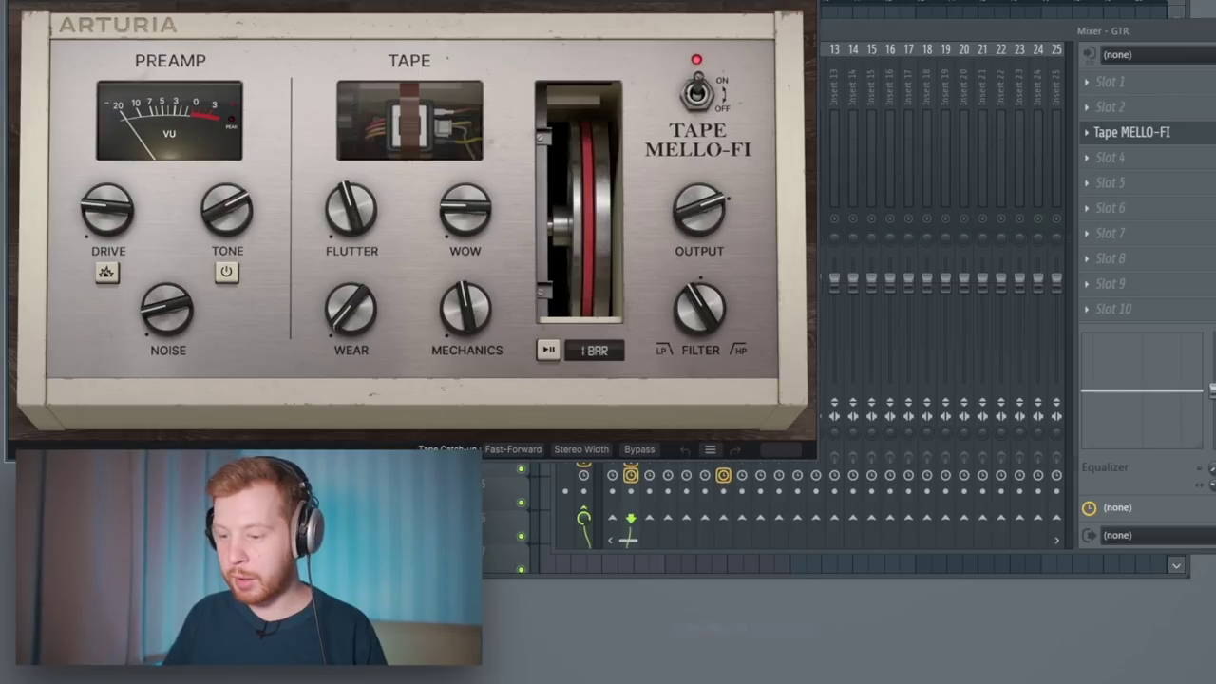
{"action": "left_click_drag", "start_coordinate": [281, 0], "coordinate": [633, 1]}
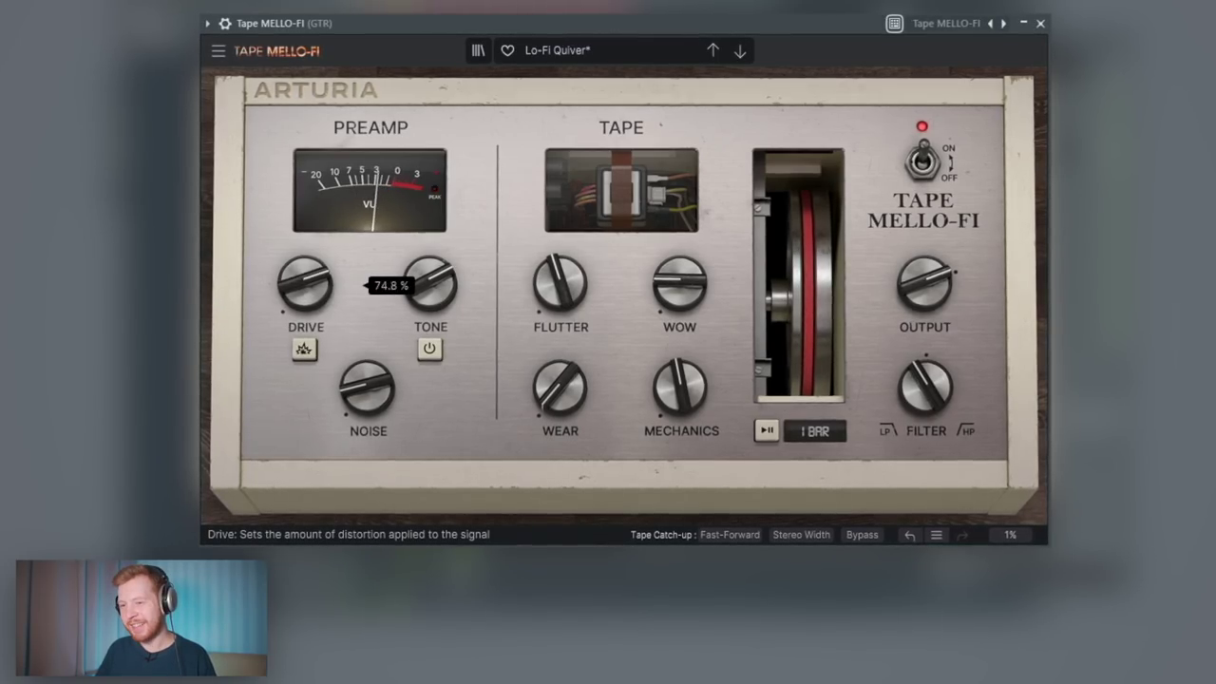
{"action": "left_click_drag", "start_coordinate": [681, 388], "coordinate": [681, 439]}
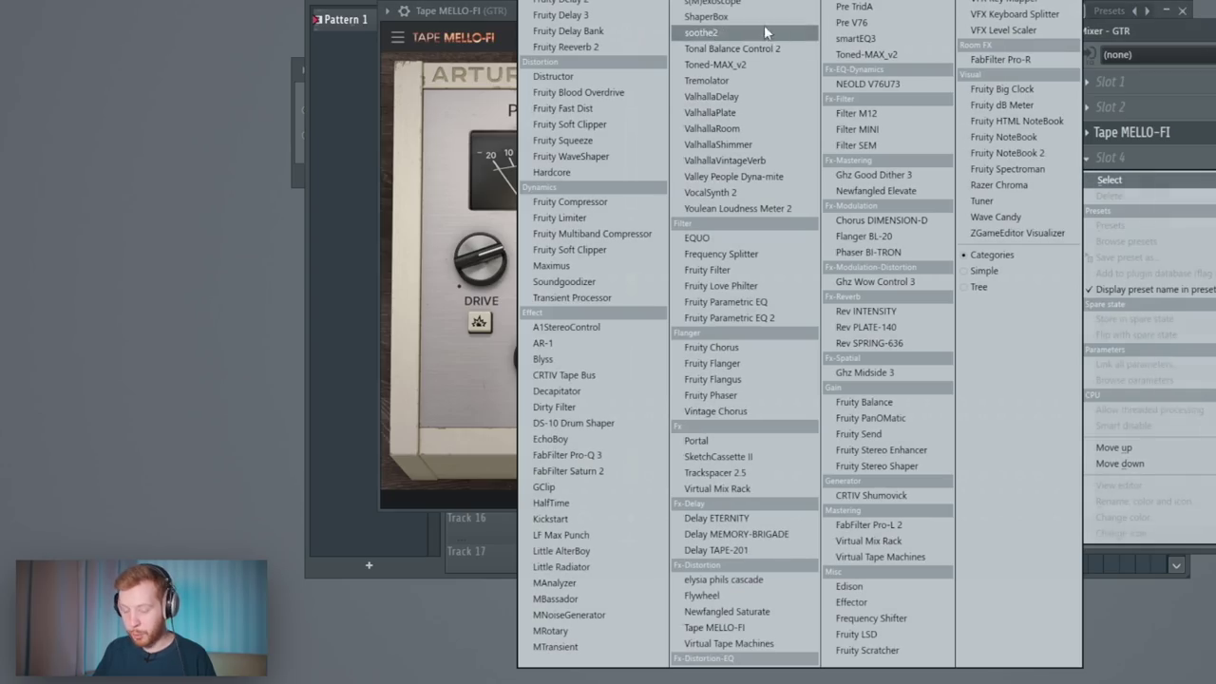
Step: Insert EchoBoy in slot 4 of the GTR mixer track and set its mode to Ping-Pong
{"action": "left_click", "coordinate": [551, 439]}
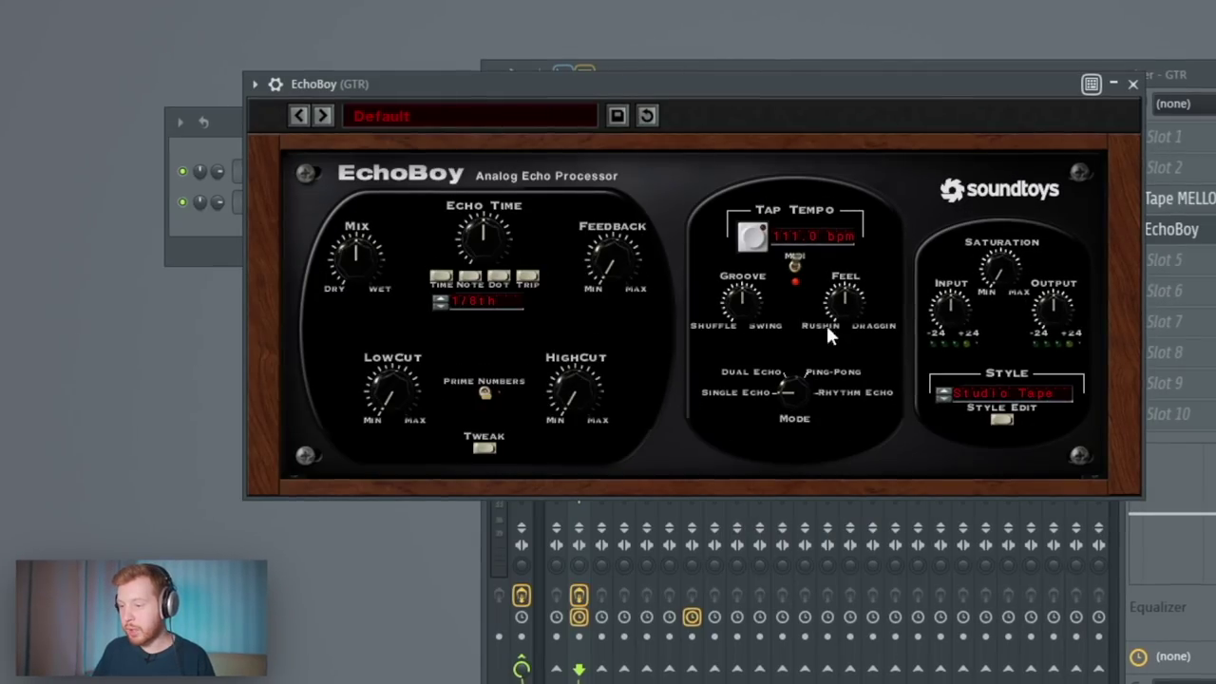
{"action": "left_click", "coordinate": [825, 394]}
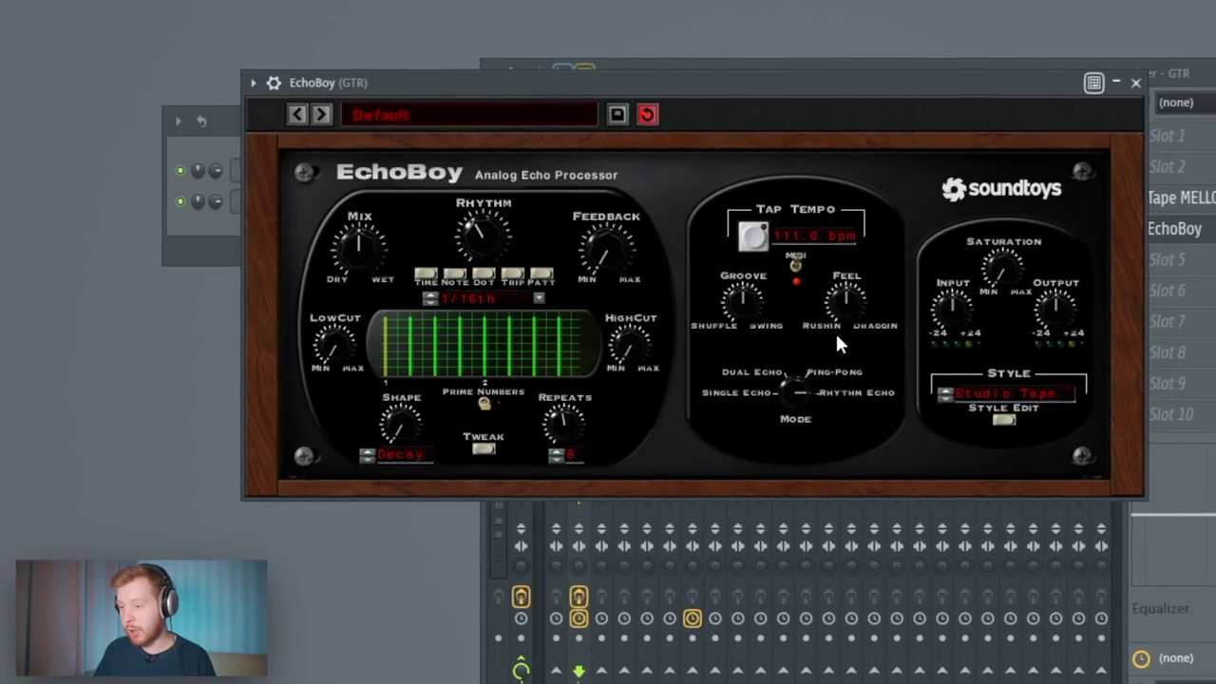
{"action": "left_click", "coordinate": [836, 361]}
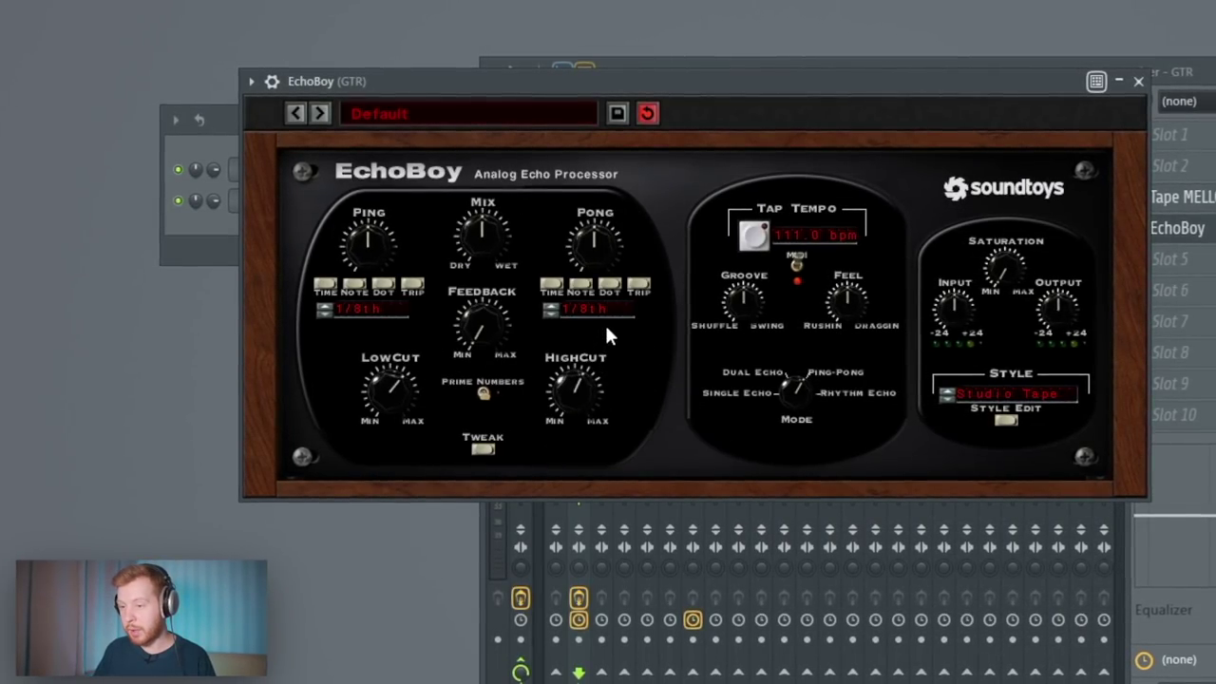
{"action": "left_click_drag", "start_coordinate": [605, 74], "coordinate": [619, 77]}
Step: Adjust EchoBoy's feedback to a moderate level, raise its low cut and lower its mix toward dry
{"action": "left_click_drag", "start_coordinate": [501, 329], "coordinate": [511, 289]}
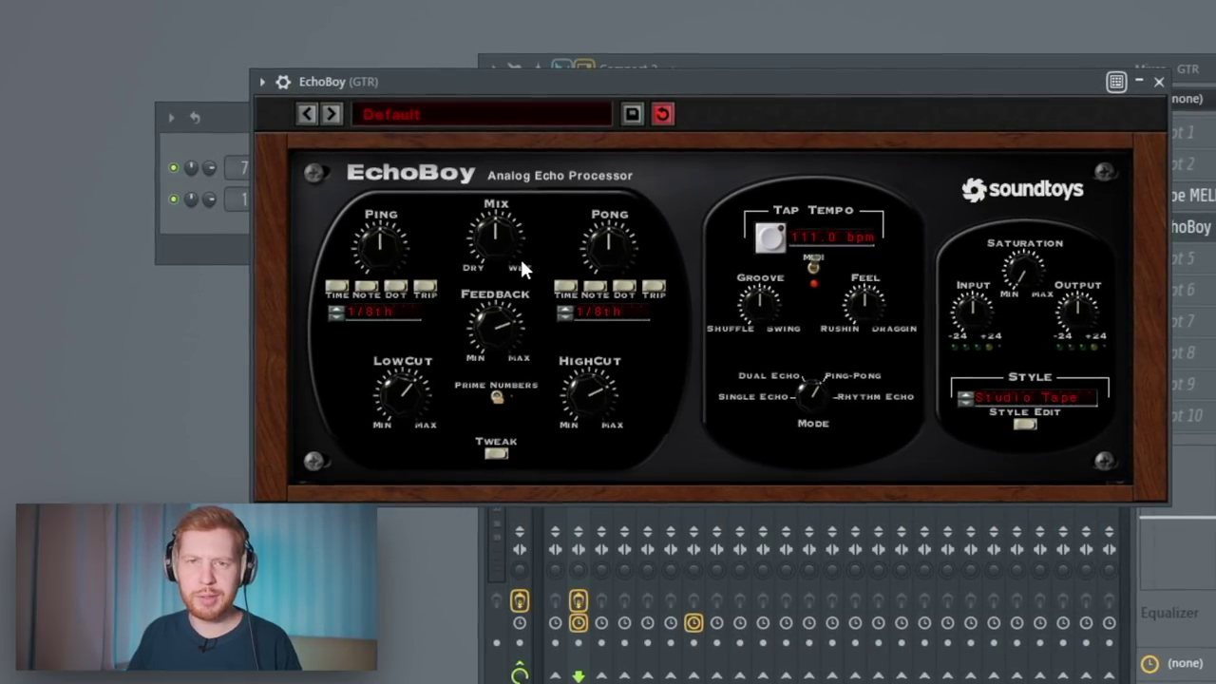
{"action": "left_click_drag", "start_coordinate": [501, 334], "coordinate": [492, 342]}
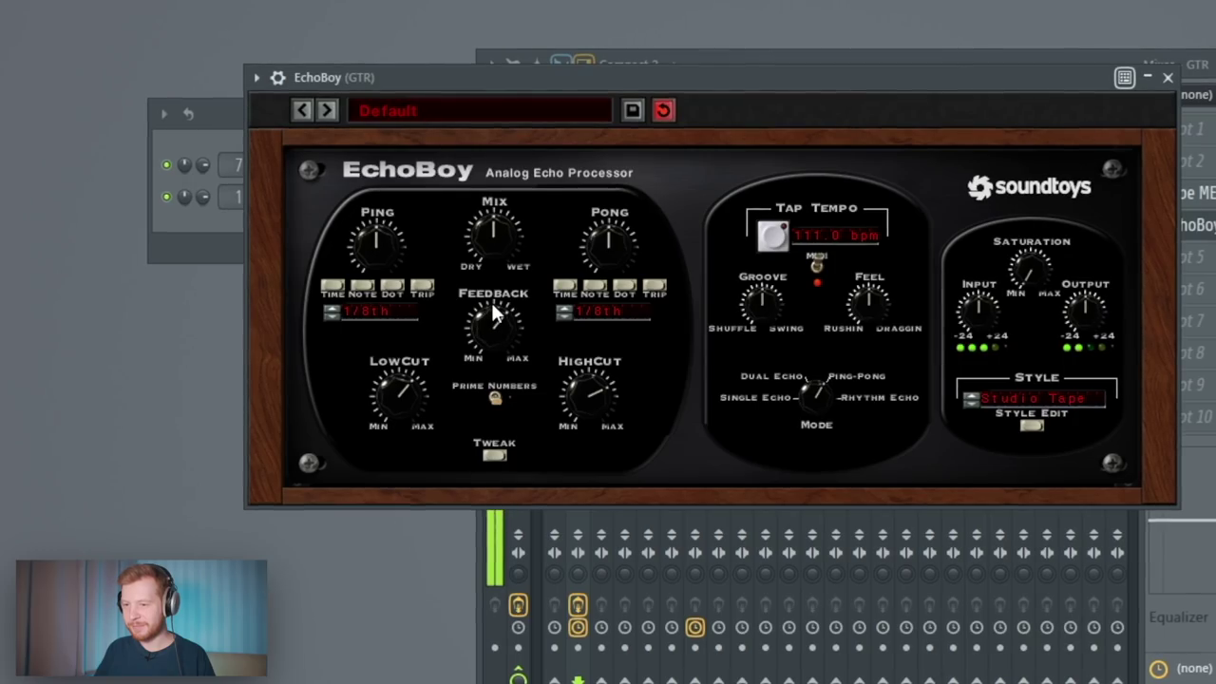
{"action": "left_click_drag", "start_coordinate": [385, 387], "coordinate": [395, 380]}
{"action": "left_click_drag", "start_coordinate": [487, 238], "coordinate": [485, 255]}
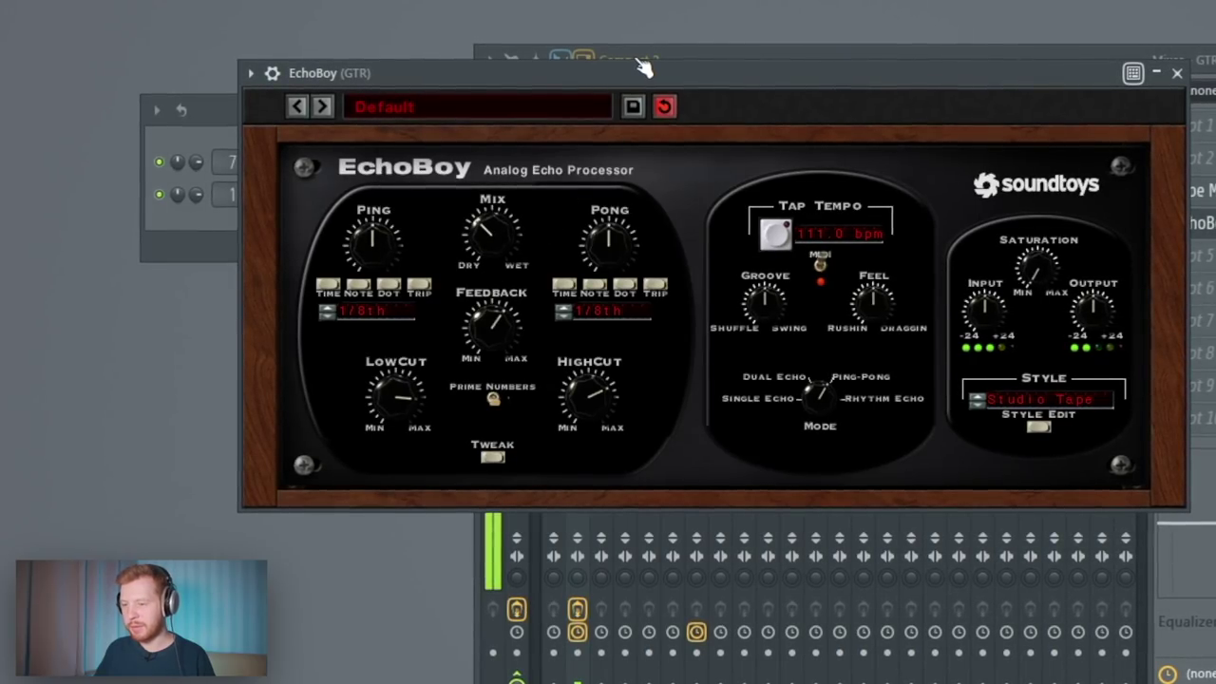
{"action": "left_click_drag", "start_coordinate": [644, 68], "coordinate": [623, 67]}
Step: Insert MRotary in slot 5 of the GTR mixer track and reduce its slot mix level during playback
{"action": "left_click", "coordinate": [1169, 254]}
{"action": "mouse_move", "coordinate": [1195, 284]}
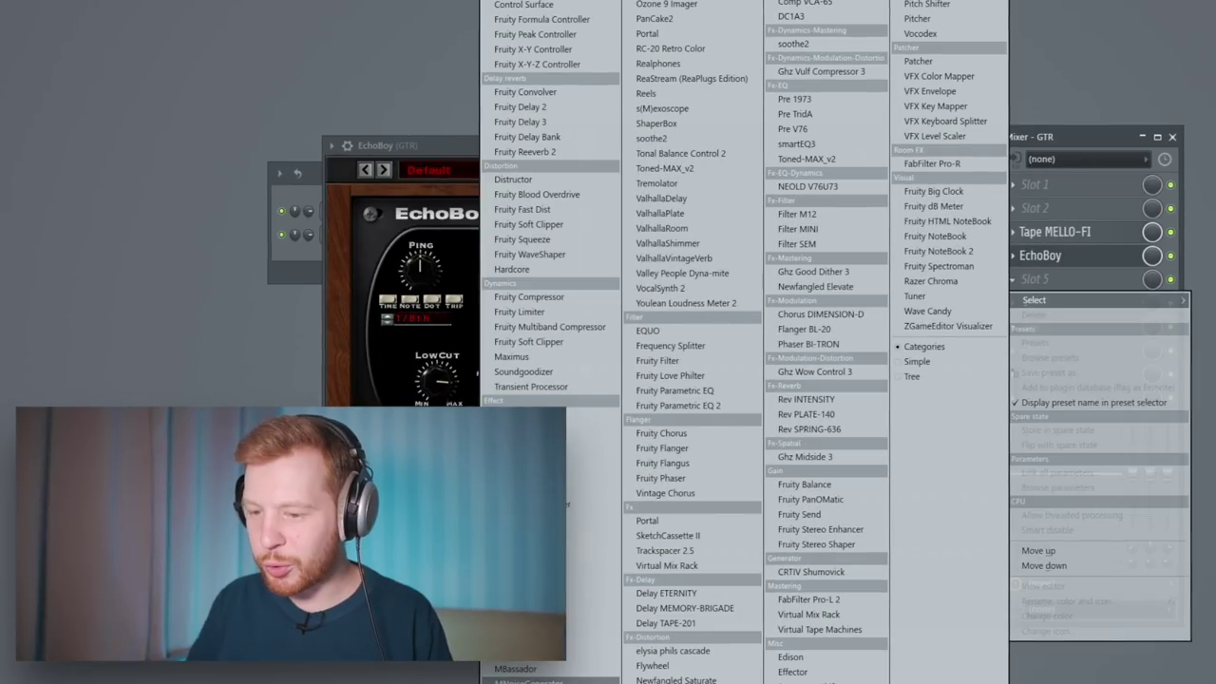
{"action": "left_click", "coordinate": [533, 683]}
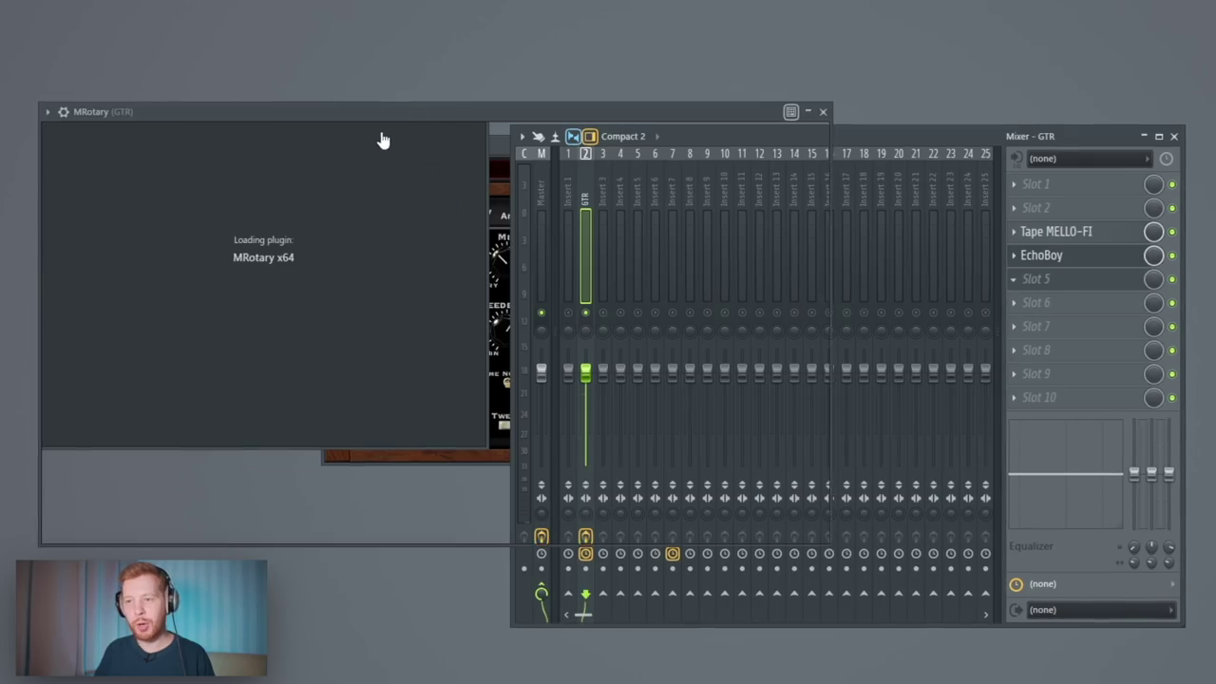
{"action": "left_click_drag", "start_coordinate": [367, 113], "coordinate": [571, 97]}
{"action": "key", "text": "space"}
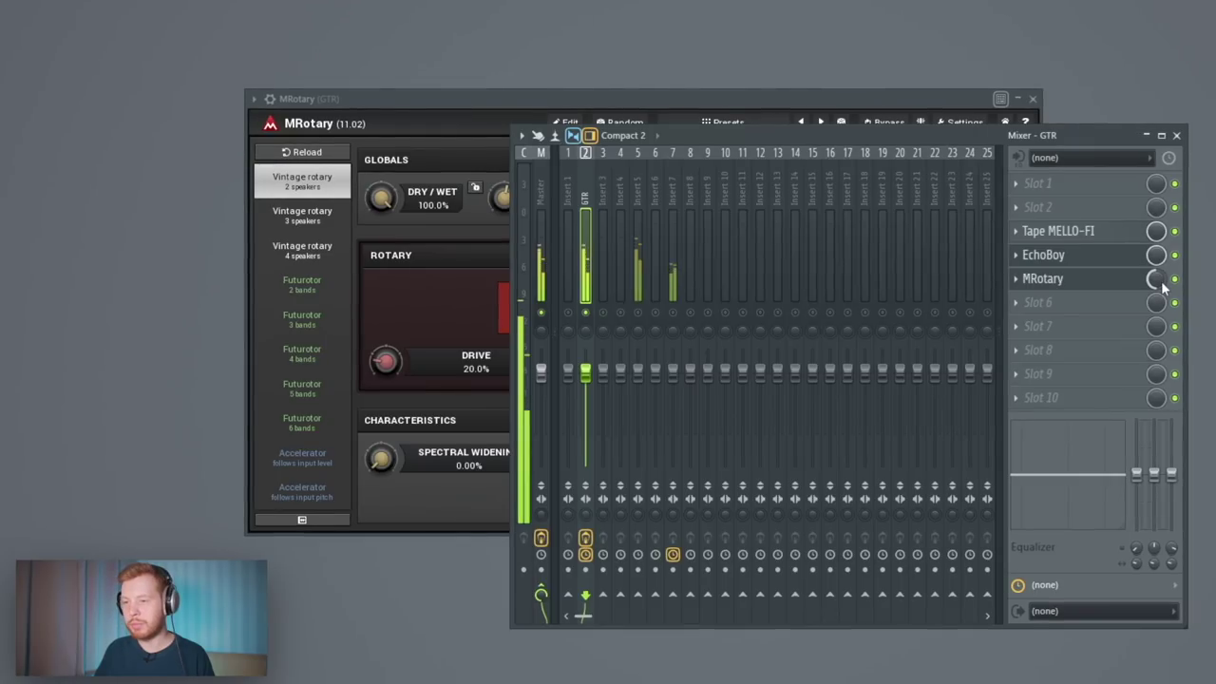
Step: Insert A1StereoControl in slot 6 of the GTR mixer track and raise its safe bass frequency
{"action": "left_click", "coordinate": [1057, 326]}
{"action": "left_click", "coordinate": [540, 420]}
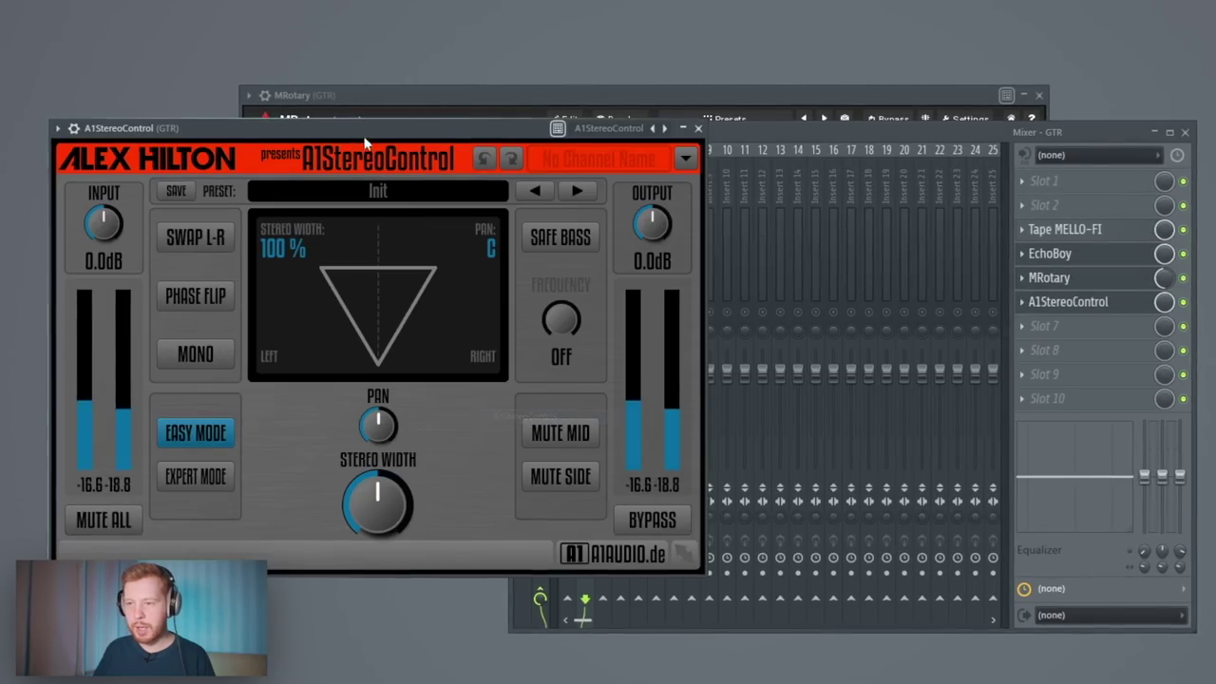
{"action": "left_click_drag", "start_coordinate": [364, 140], "coordinate": [591, 141]}
{"action": "left_click_drag", "start_coordinate": [788, 320], "coordinate": [804, 266]}
{"action": "left_click_drag", "start_coordinate": [792, 334], "coordinate": [793, 329]}
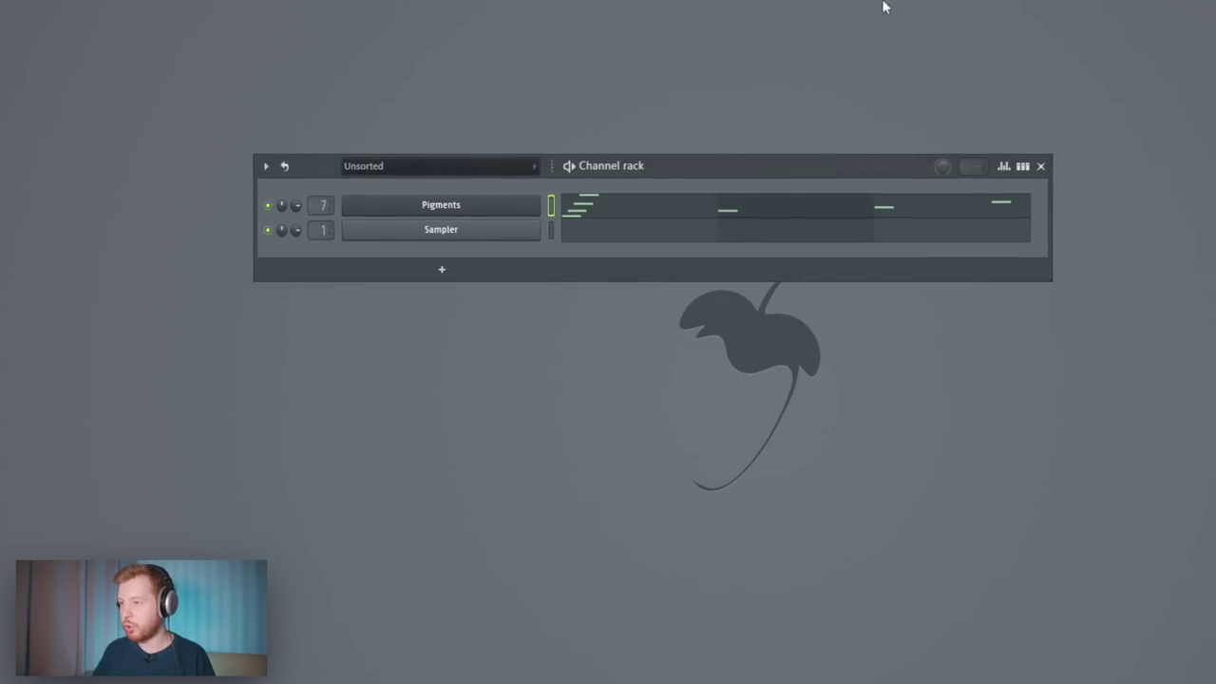
Step: Copy Tape MELLO-FI with its settings from the GTR mixer track to the Pluck mixer track
{"action": "key", "text": "F9"}
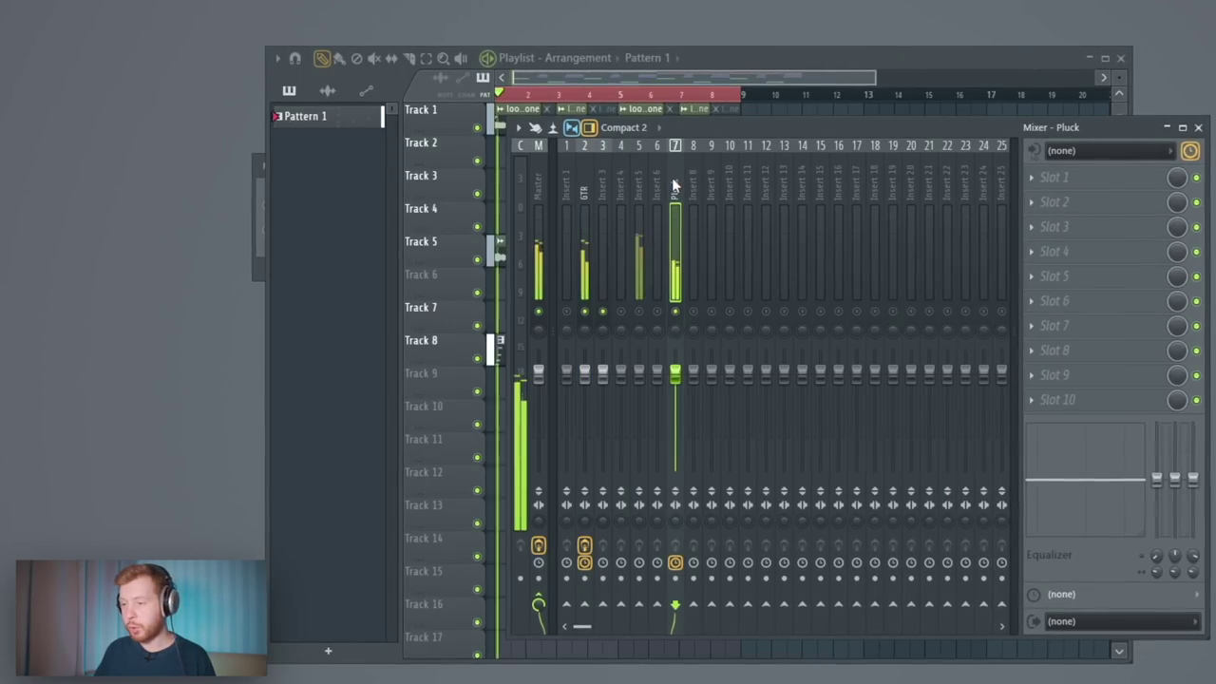
{"action": "left_click", "coordinate": [1081, 208]}
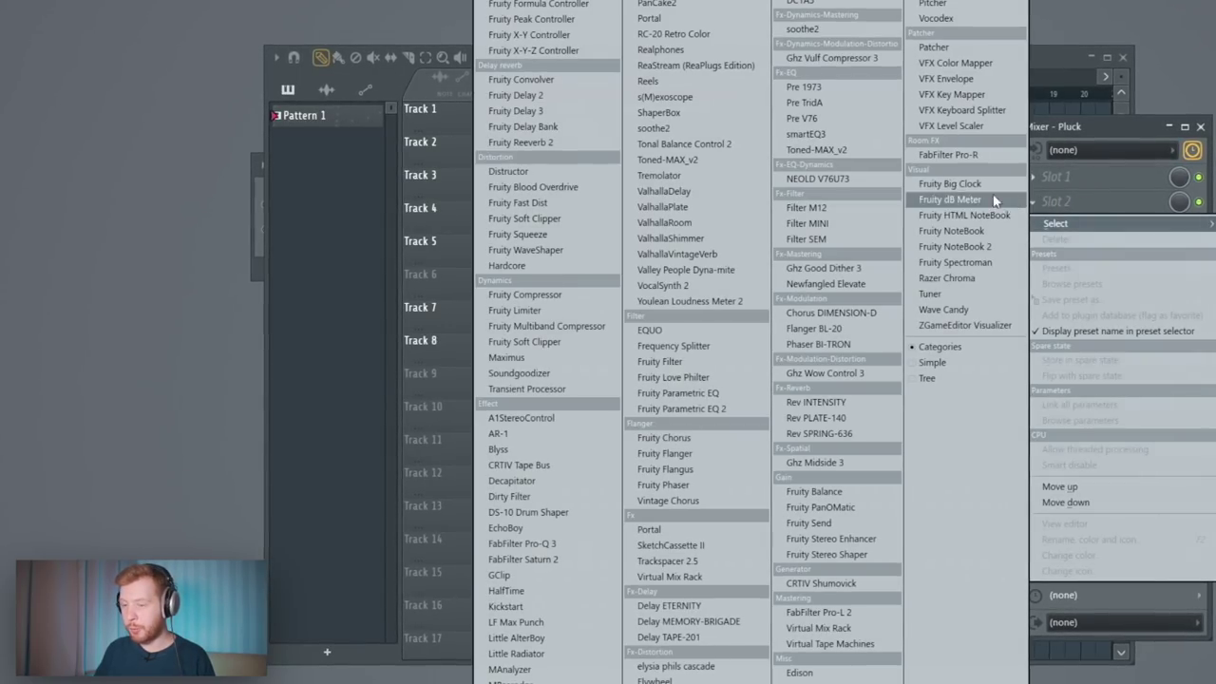
{"action": "left_click", "coordinate": [585, 177]}
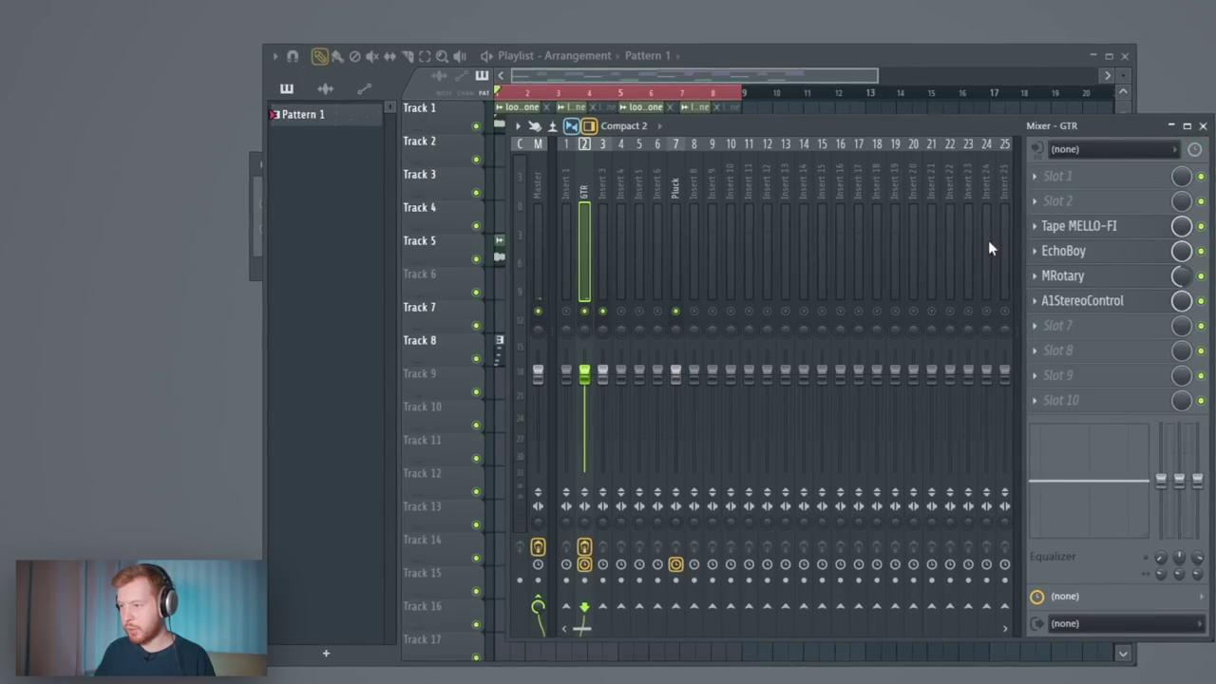
{"action": "left_click", "coordinate": [1035, 228]}
{"action": "left_click_drag", "start_coordinate": [1040, 324], "coordinate": [677, 186]}
Step: Copy EchoBoy with its settings from the GTR mixer track to the Pluck mixer track and lower the copy's feedback
{"action": "left_click", "coordinate": [584, 178]}
{"action": "left_click", "coordinate": [1039, 250]}
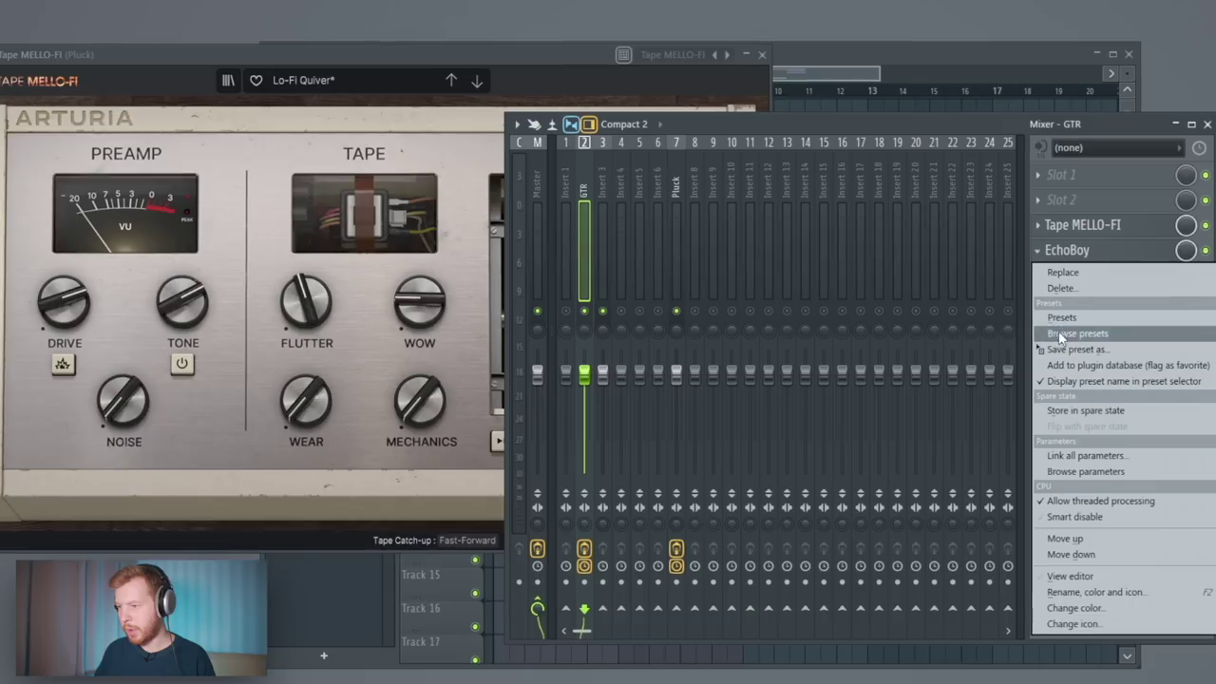
{"action": "left_click_drag", "start_coordinate": [1058, 330], "coordinate": [678, 185]}
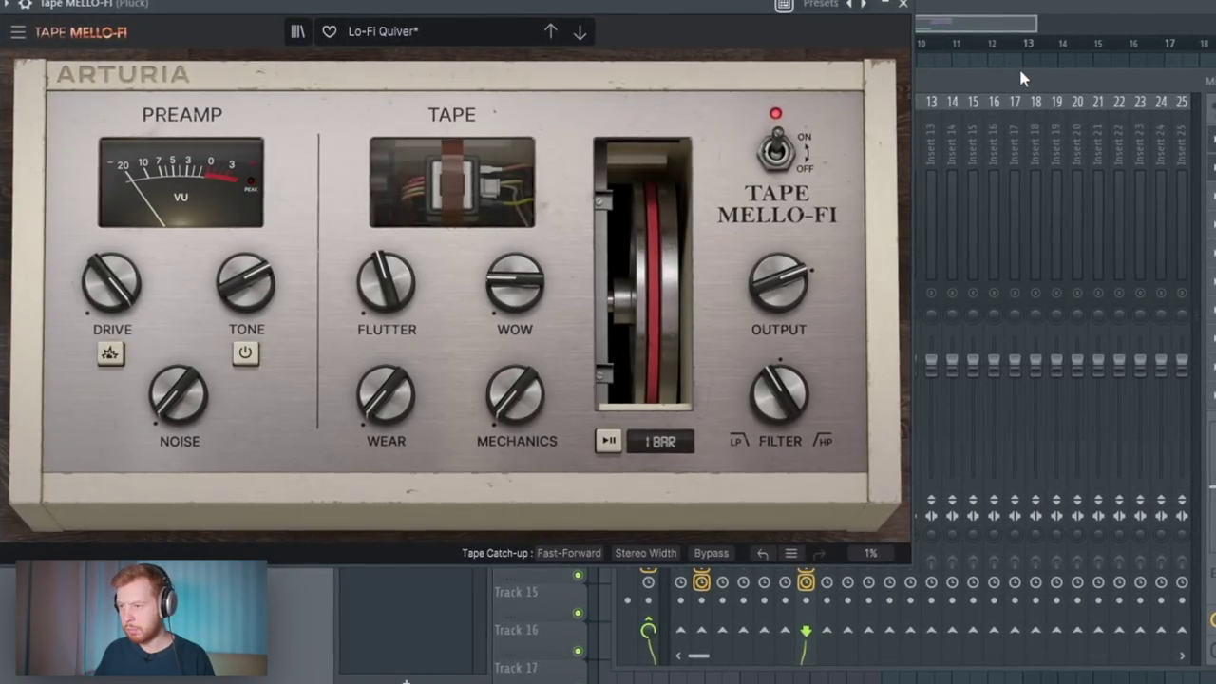
{"action": "left_click", "coordinate": [1215, 168]}
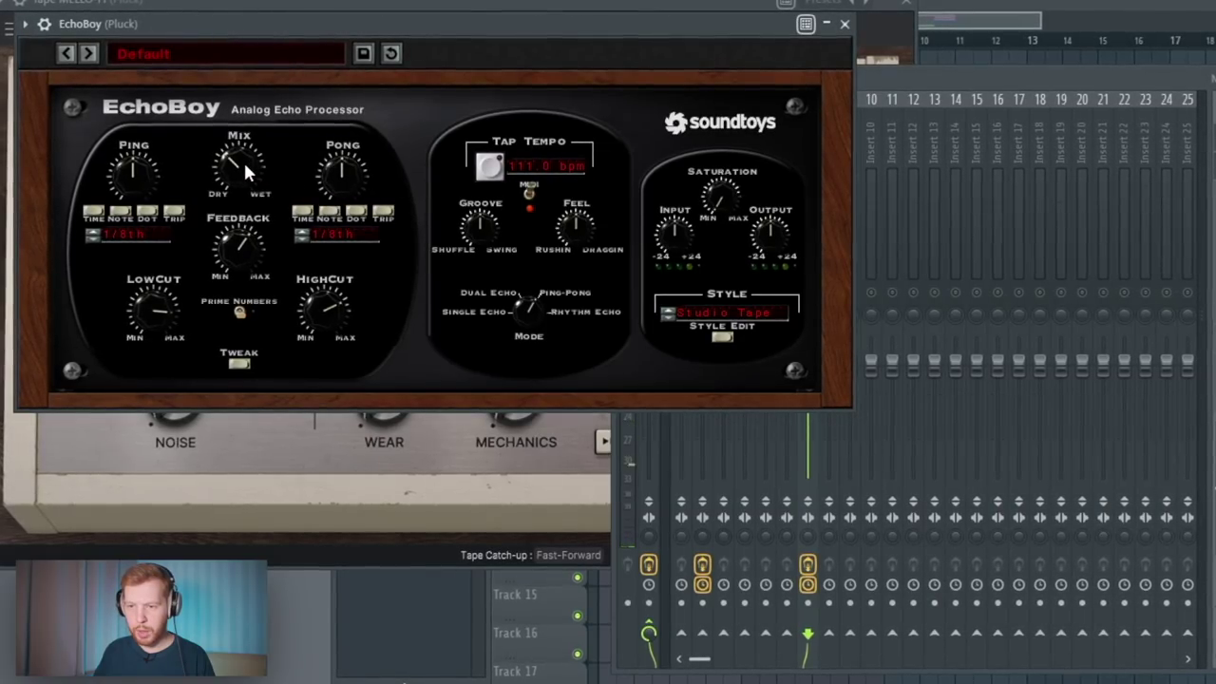
{"action": "left_click_drag", "start_coordinate": [241, 242], "coordinate": [233, 264]}
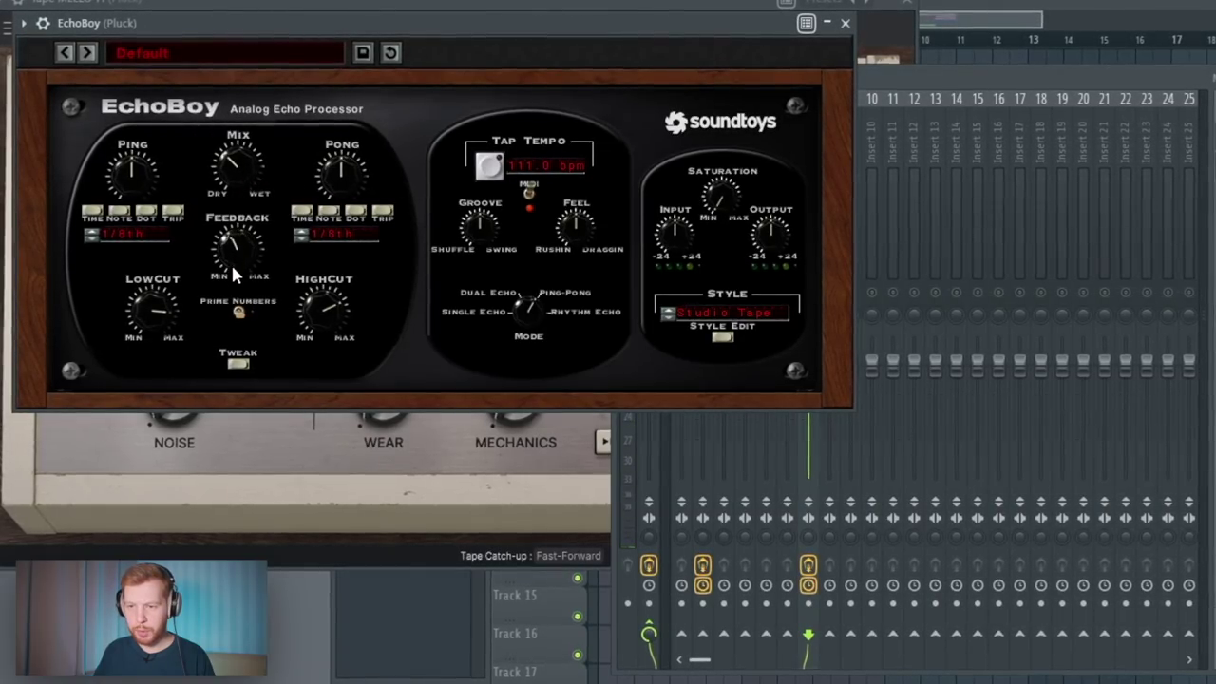
Step: Insert Portal in slot 3 of the Pluck mixer track
{"action": "left_click", "coordinate": [1205, 202]}
{"action": "key", "text": "p"}
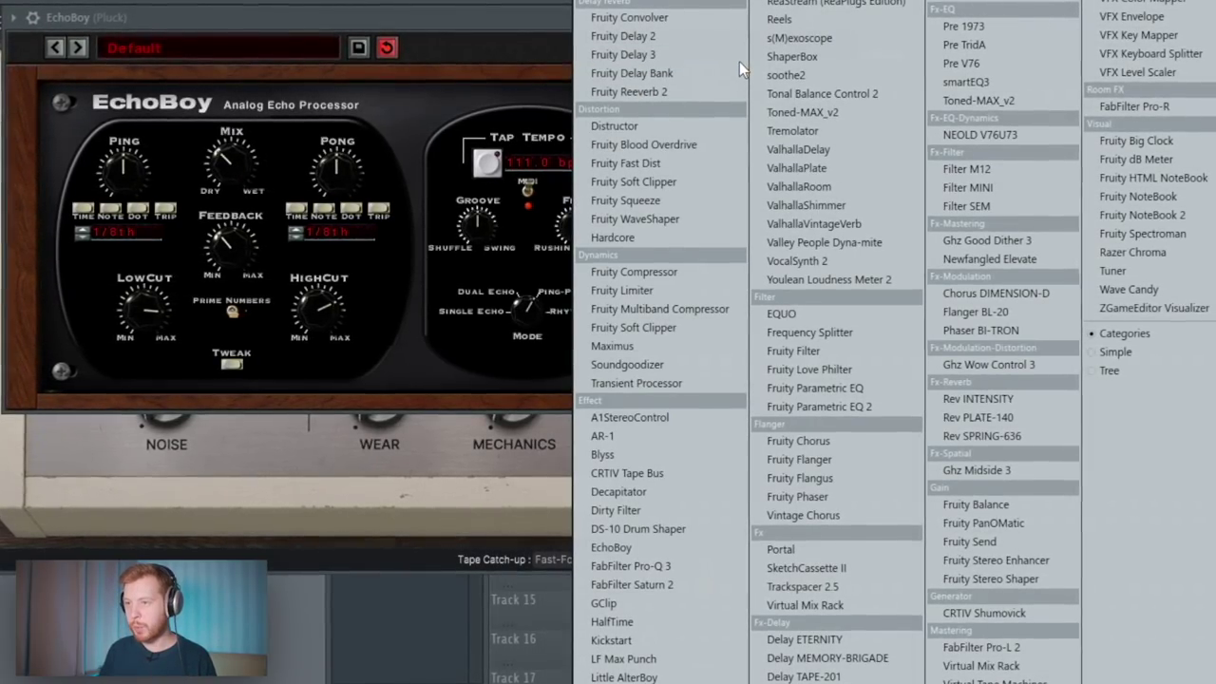
{"action": "key", "text": "Return"}
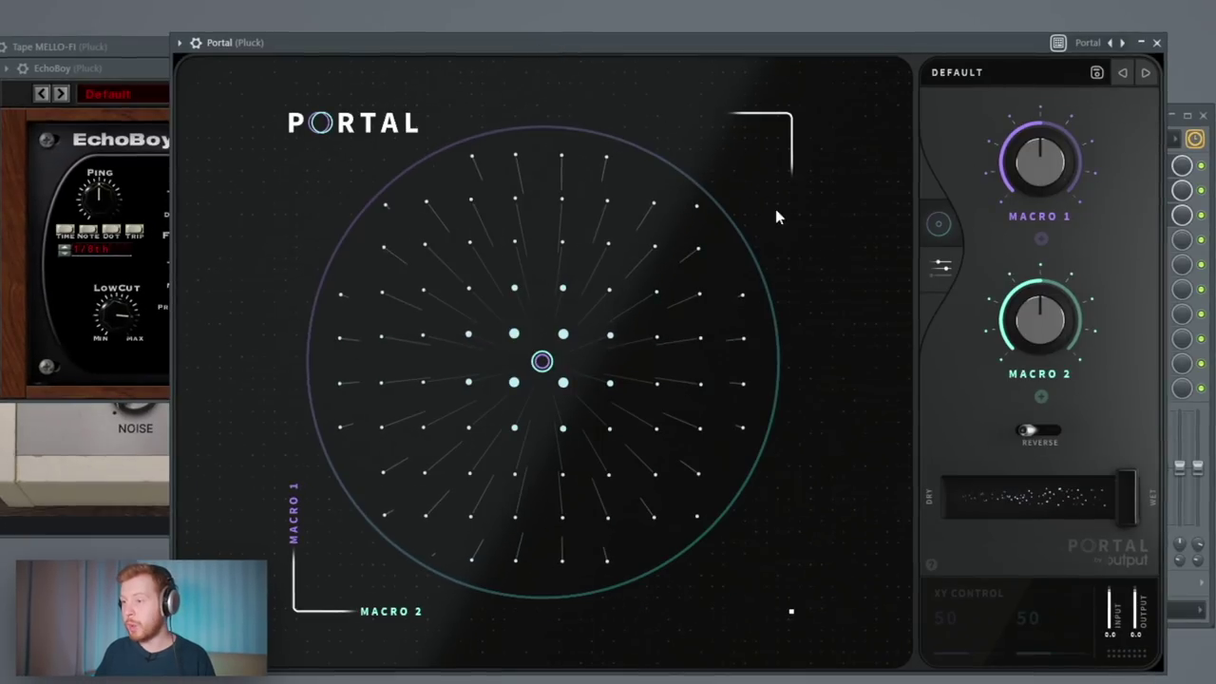
Step: Load Portal's Crystaline Ascent preset from the Delay category and lower its dry/wet to 59
{"action": "left_click", "coordinate": [989, 76]}
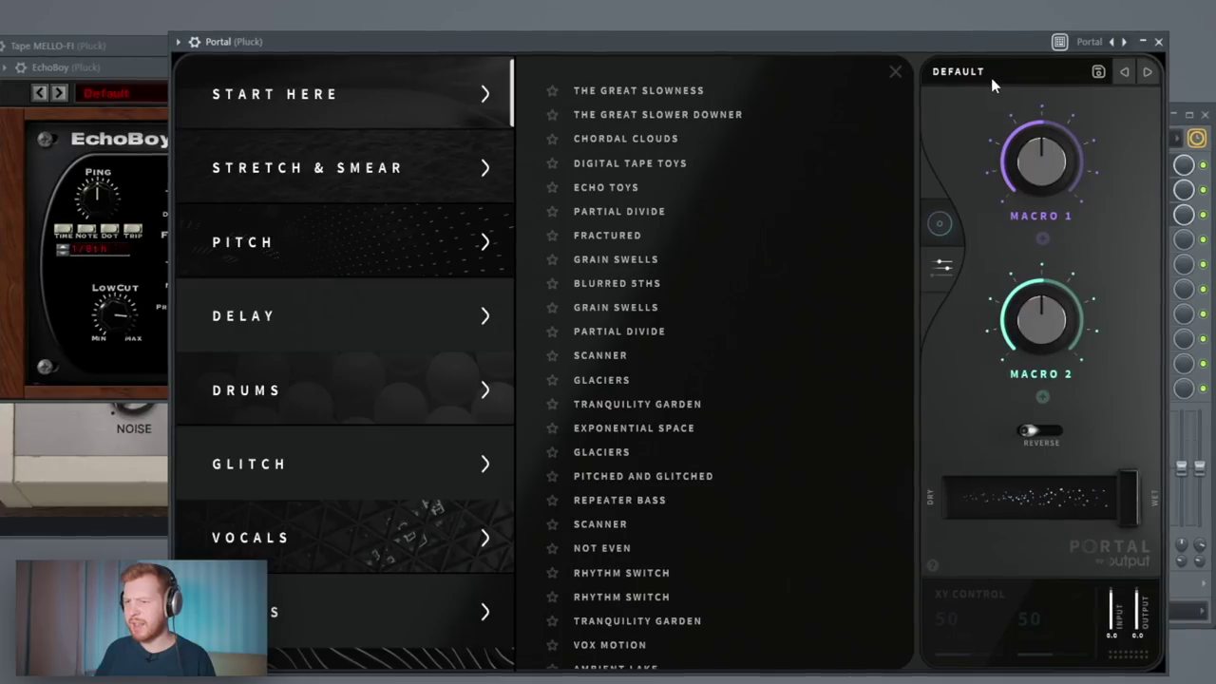
{"action": "left_click", "coordinate": [337, 313]}
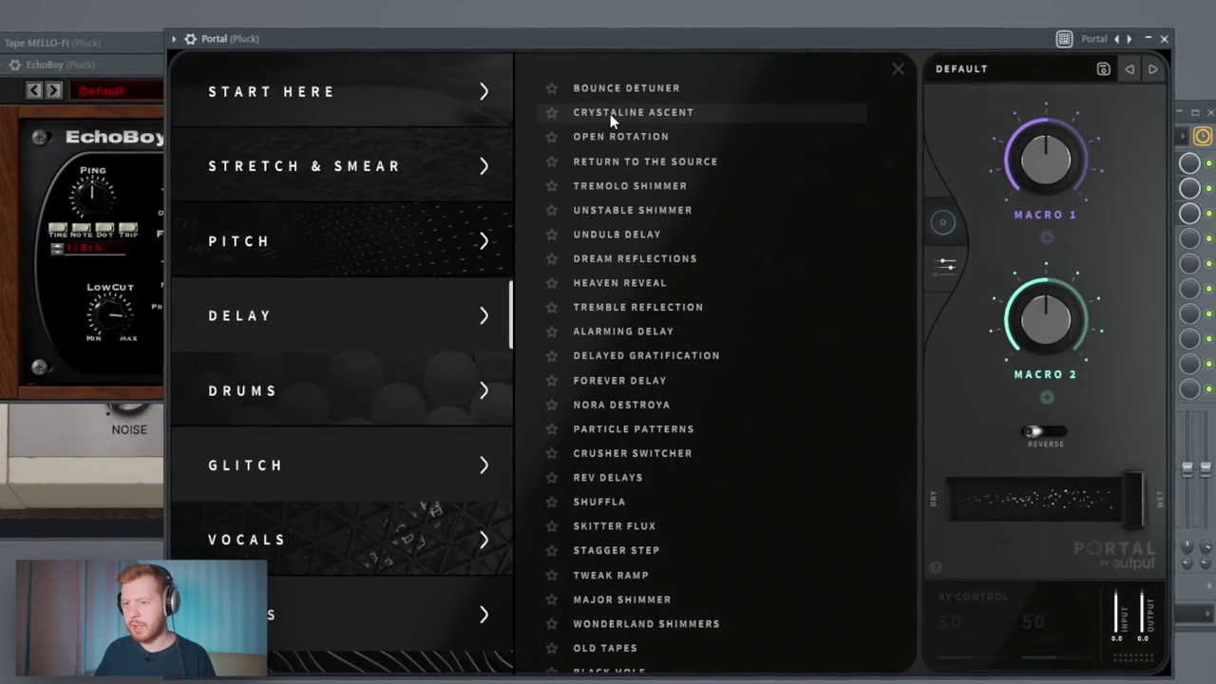
{"action": "left_click", "coordinate": [659, 113]}
{"action": "left_click_drag", "start_coordinate": [1126, 504], "coordinate": [1065, 506]}
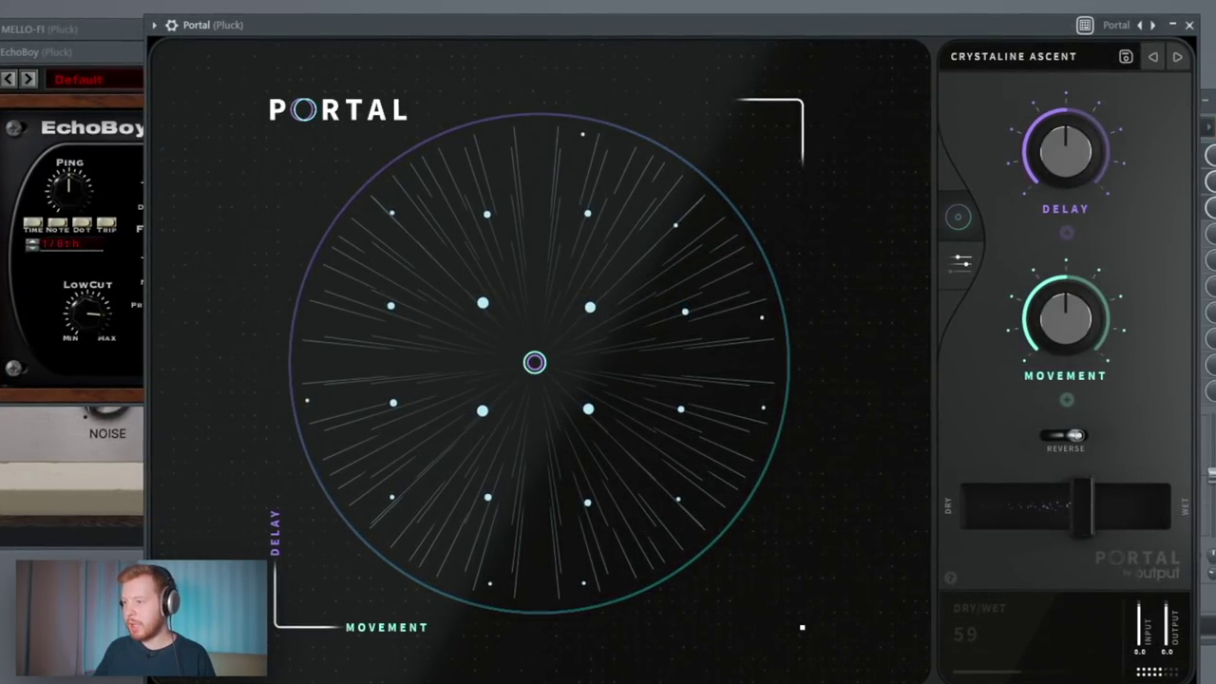
Step: Insert ValhallaShimmer in slot 4 of the Pluck mixer track
{"action": "key", "text": "F6"}
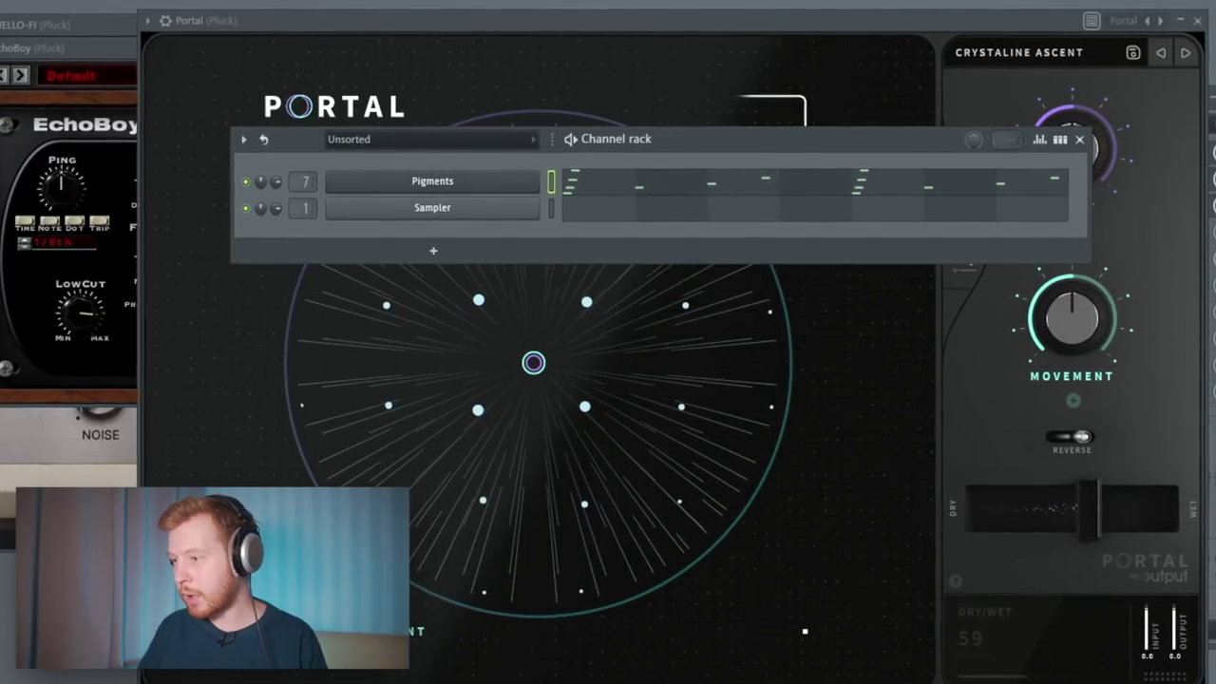
{"action": "key", "text": "F9"}
{"action": "left_click", "coordinate": [1114, 239]}
{"action": "mouse_move", "coordinate": [1107, 255]}
{"action": "left_click", "coordinate": [668, 219]}
Step: Load the ConcertHall preset in ValhallaShimmer and set its mix to 0.16
{"action": "right_click", "coordinate": [930, 194]}
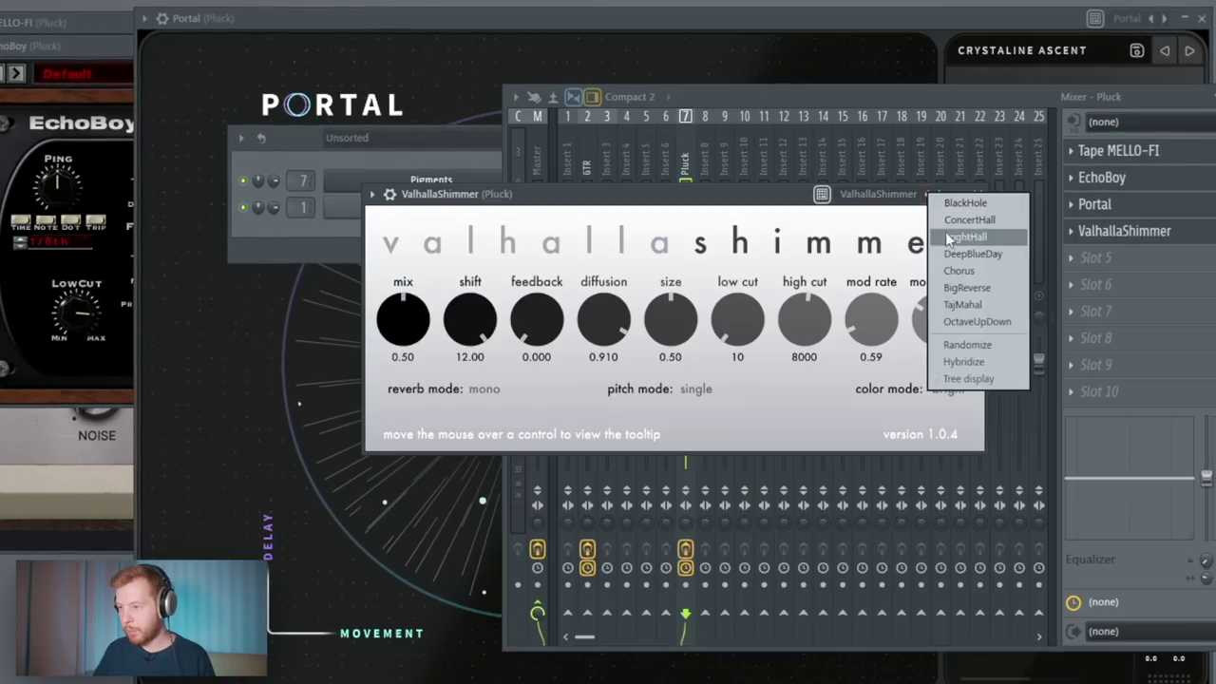
{"action": "left_click", "coordinate": [971, 225]}
{"action": "left_click_drag", "start_coordinate": [480, 328], "coordinate": [475, 389]}
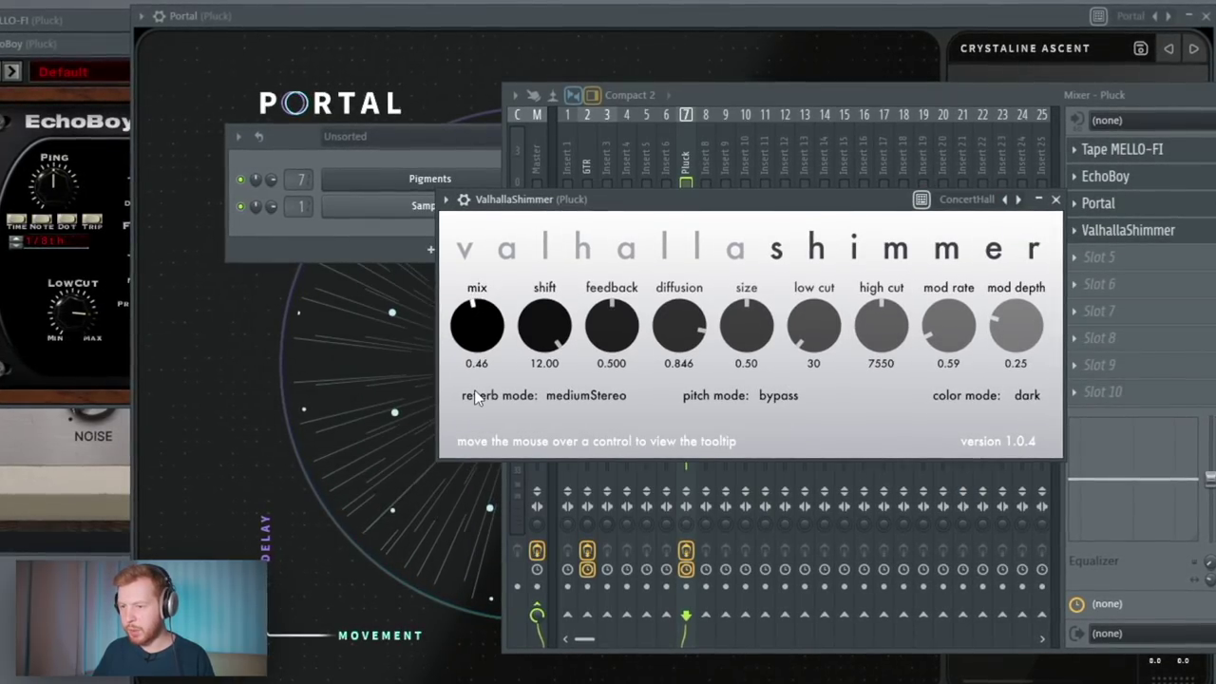
{"action": "left_click_drag", "start_coordinate": [484, 332], "coordinate": [494, 366]}
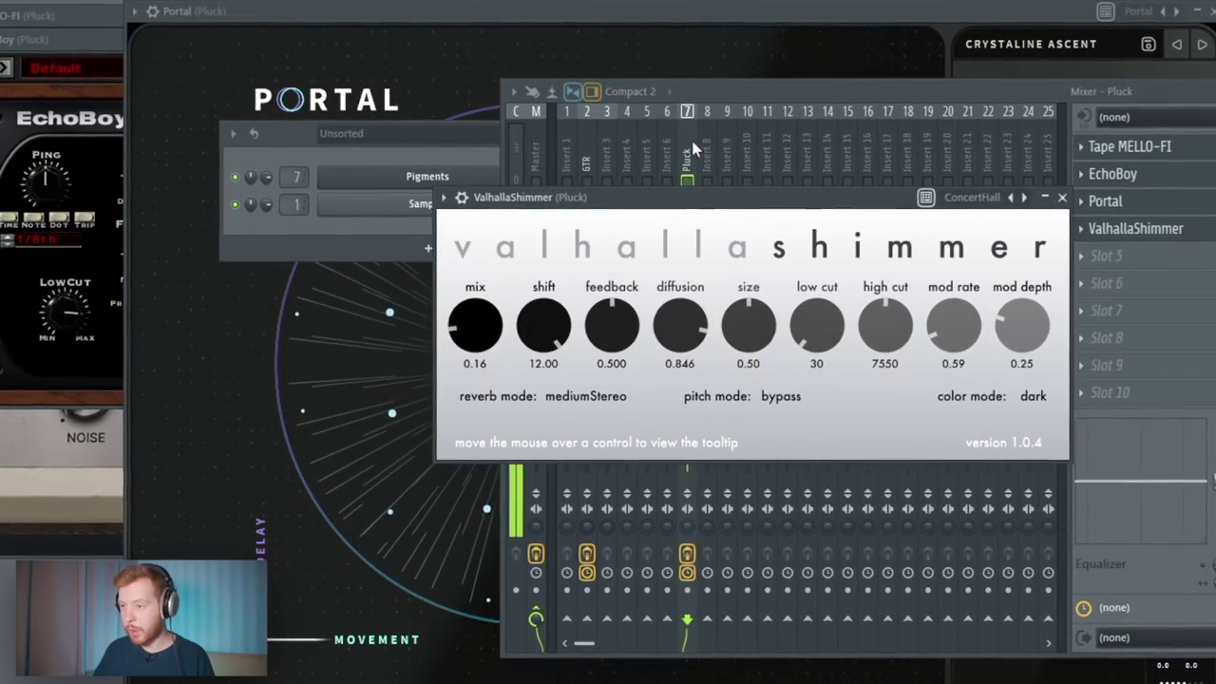
Step: Insert FabFilter Pro-Q 3 in slot 5 of the Pluck mixer track
{"action": "left_click", "coordinate": [1105, 256]}
{"action": "mouse_move", "coordinate": [1107, 280]}
{"action": "left_click", "coordinate": [518, 551]}
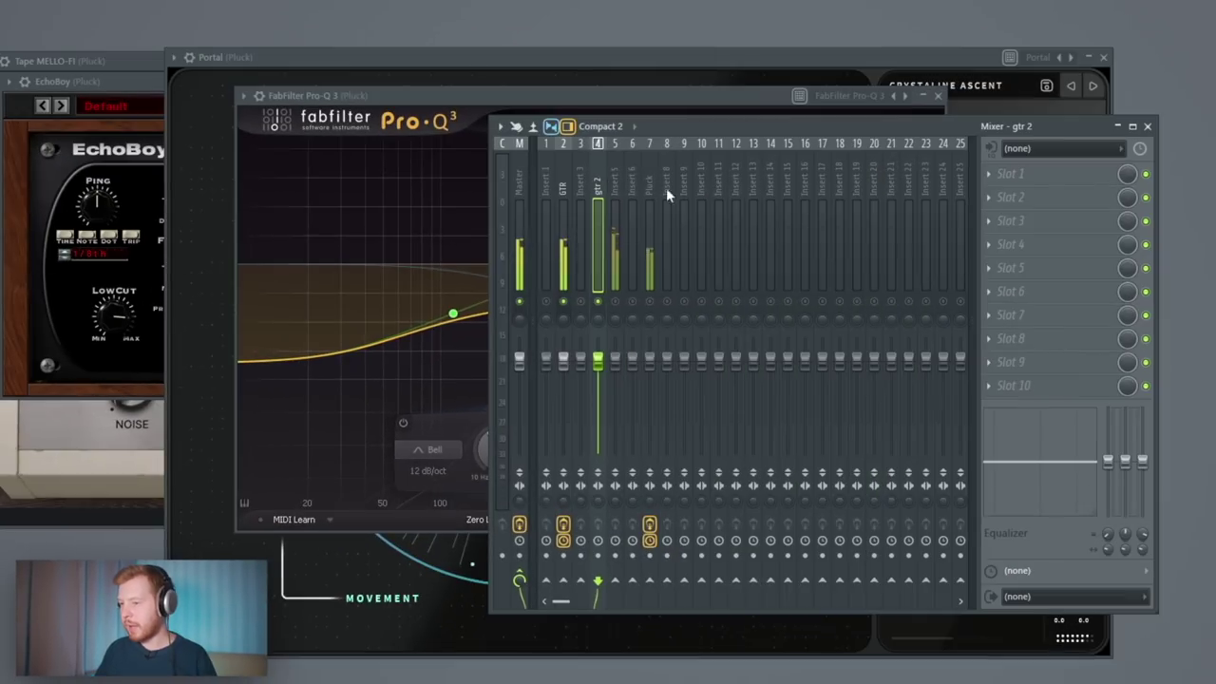
Step: Insert Tremolator with its default settings in slot 2 of the gtr 2 mixer track and close its window
{"action": "left_click", "coordinate": [1015, 219]}
{"action": "mouse_move", "coordinate": [1014, 218]}
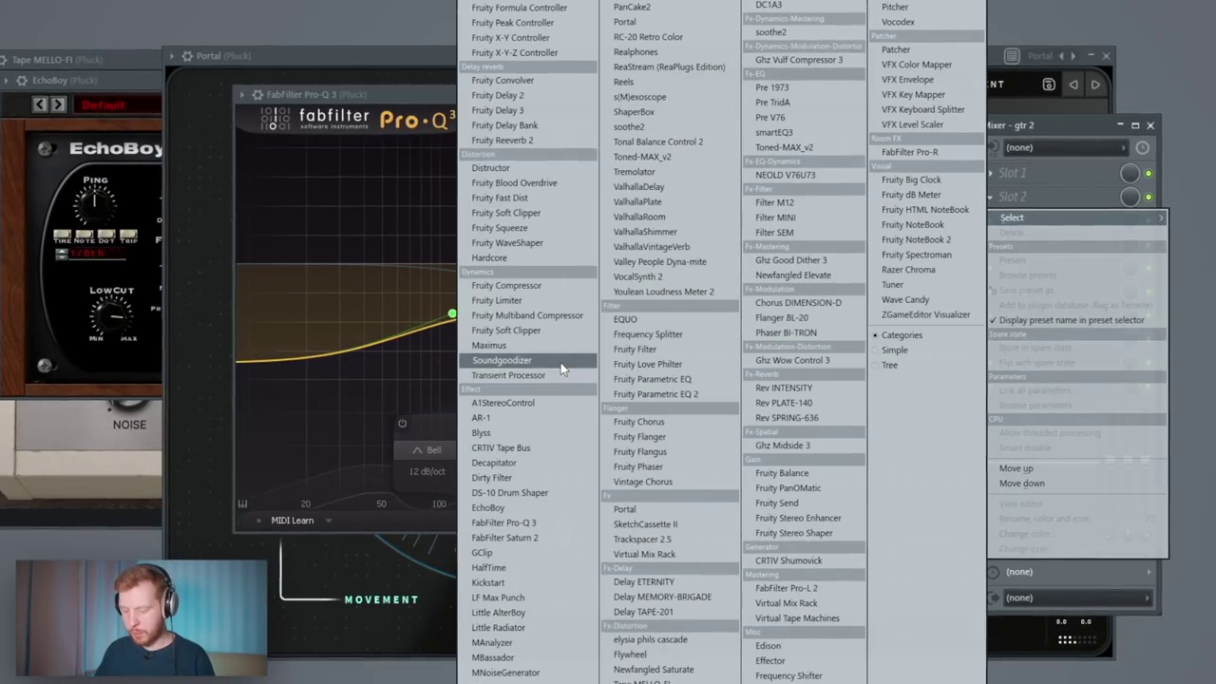
{"action": "left_click", "coordinate": [634, 171]}
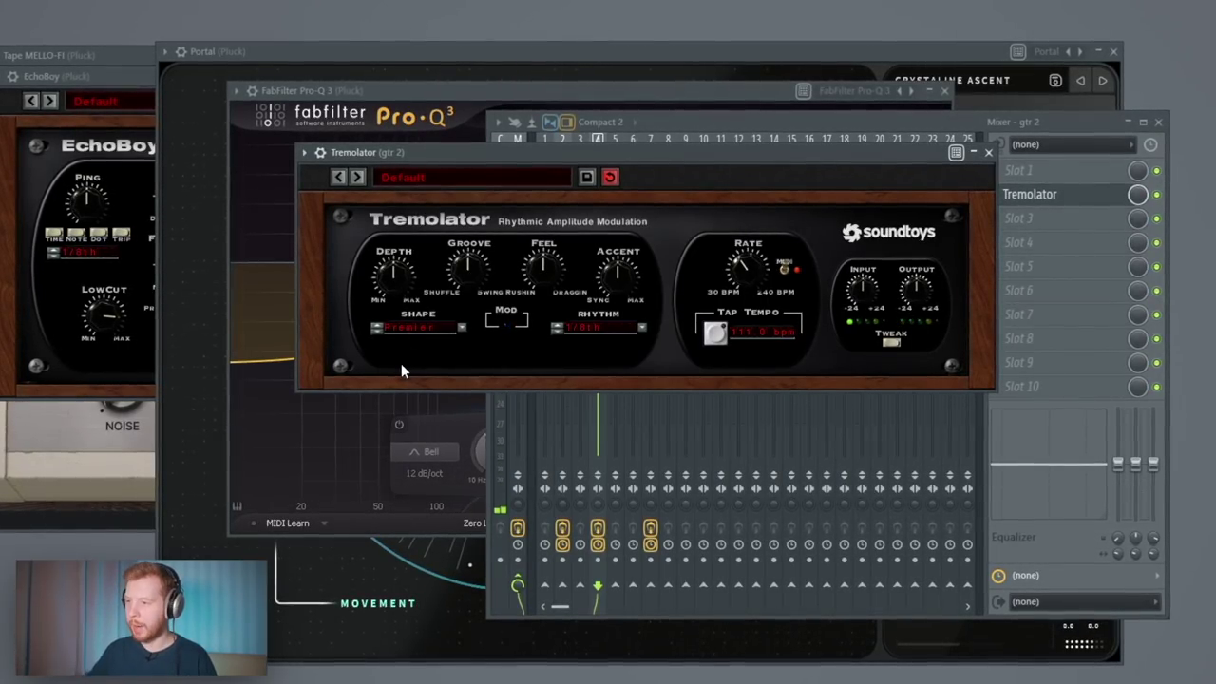
{"action": "left_click", "coordinate": [989, 153]}
Step: Insert ValhallaVintageVerb in slot 3 of the gtr 2 mixer track and set its mix to 12.4 %
{"action": "left_click", "coordinate": [1020, 218]}
{"action": "mouse_move", "coordinate": [1022, 239]}
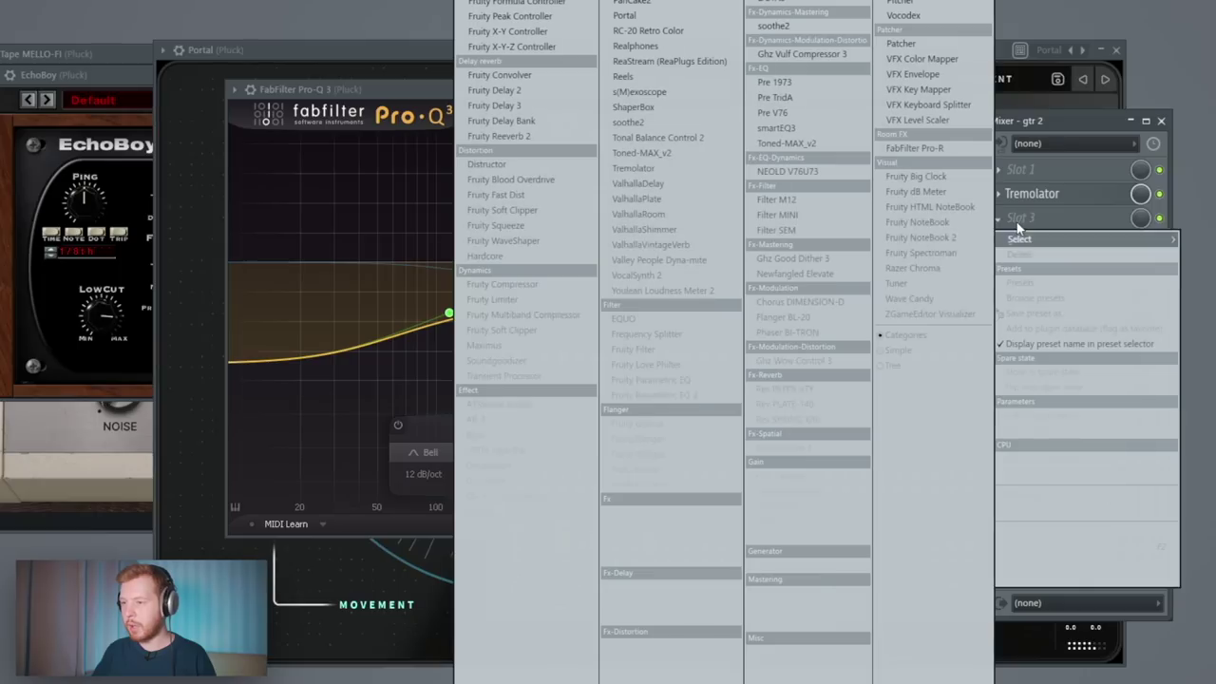
{"action": "left_click", "coordinate": [681, 250]}
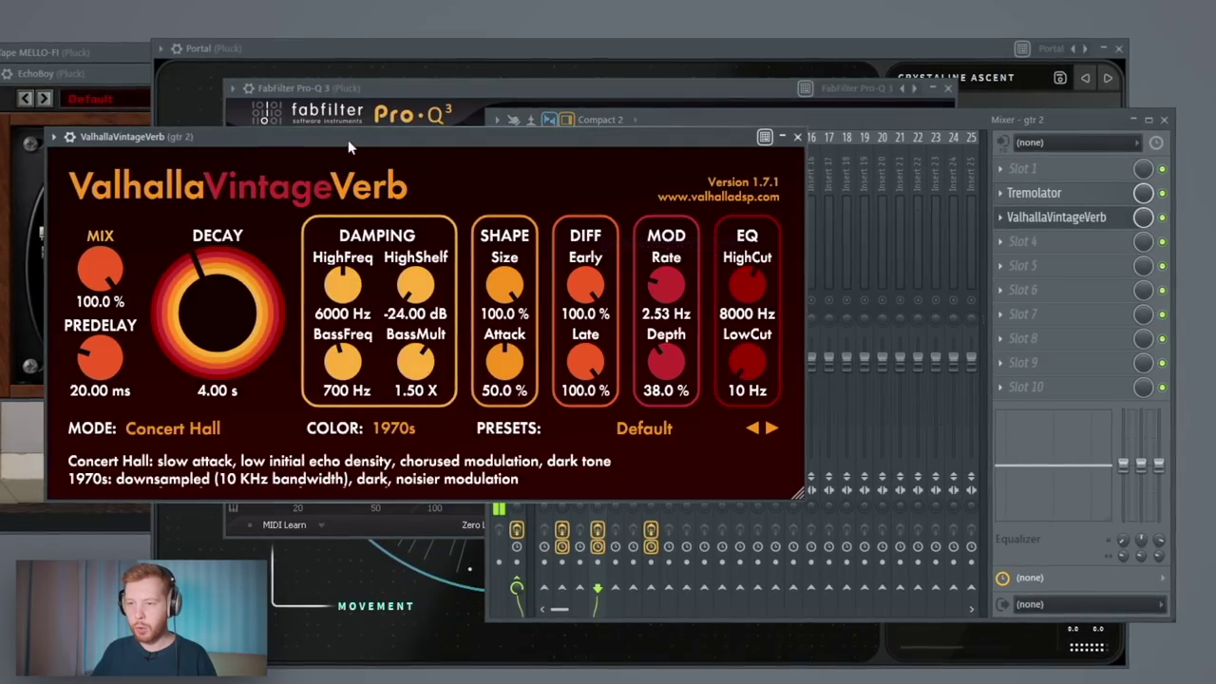
{"action": "left_click_drag", "start_coordinate": [172, 285], "coordinate": [162, 449]}
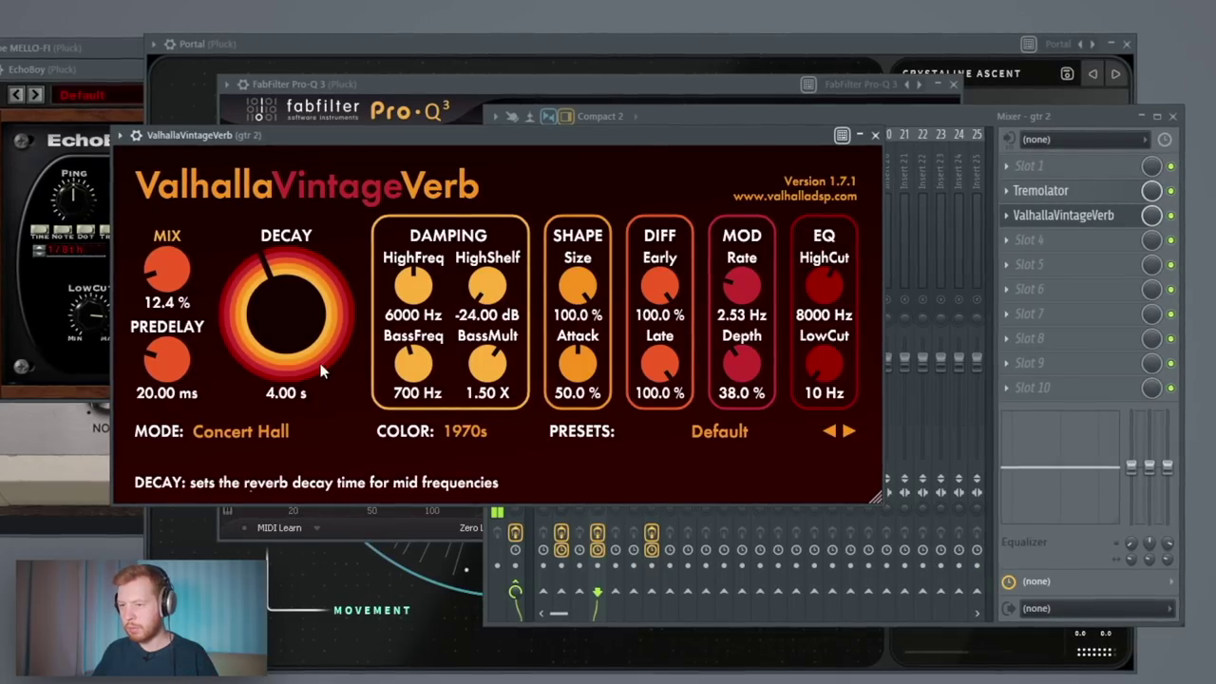
{"action": "left_click", "coordinate": [876, 135]}
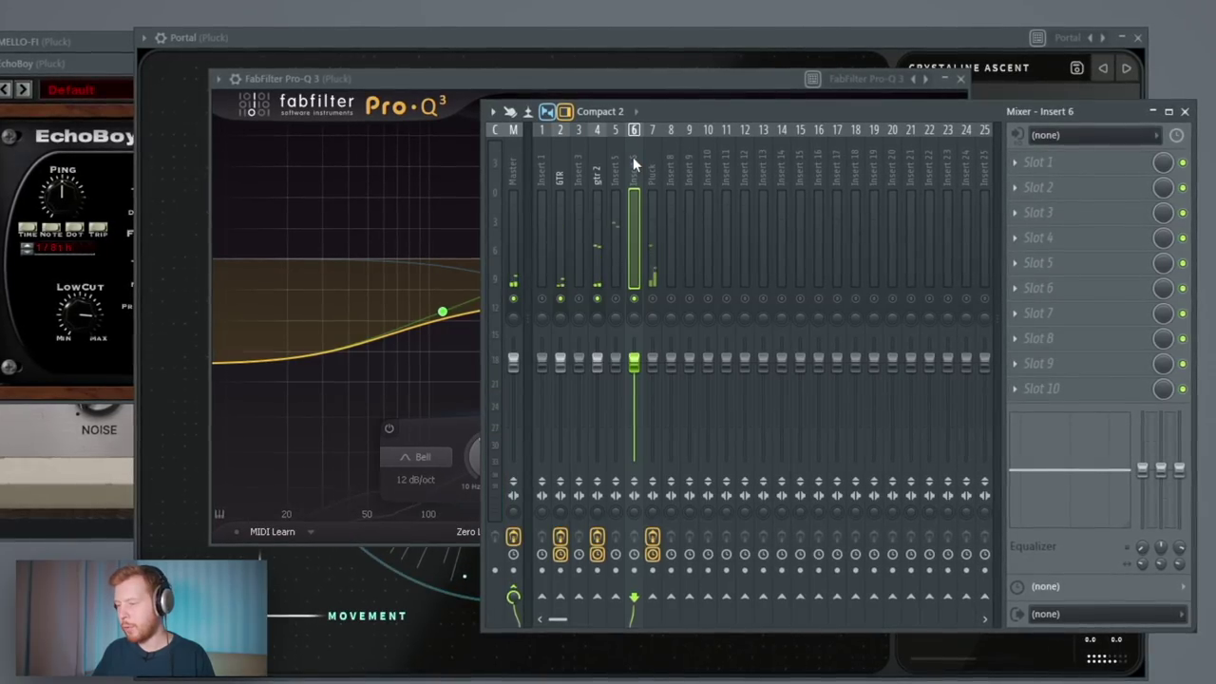
Step: Insert A1StereoControl in slot 2 of the vo 2 mixer track and copy ValhallaVintageVerb with its settings there from gtr 2
{"action": "left_click", "coordinate": [1105, 193]}
{"action": "left_click", "coordinate": [499, 407]}
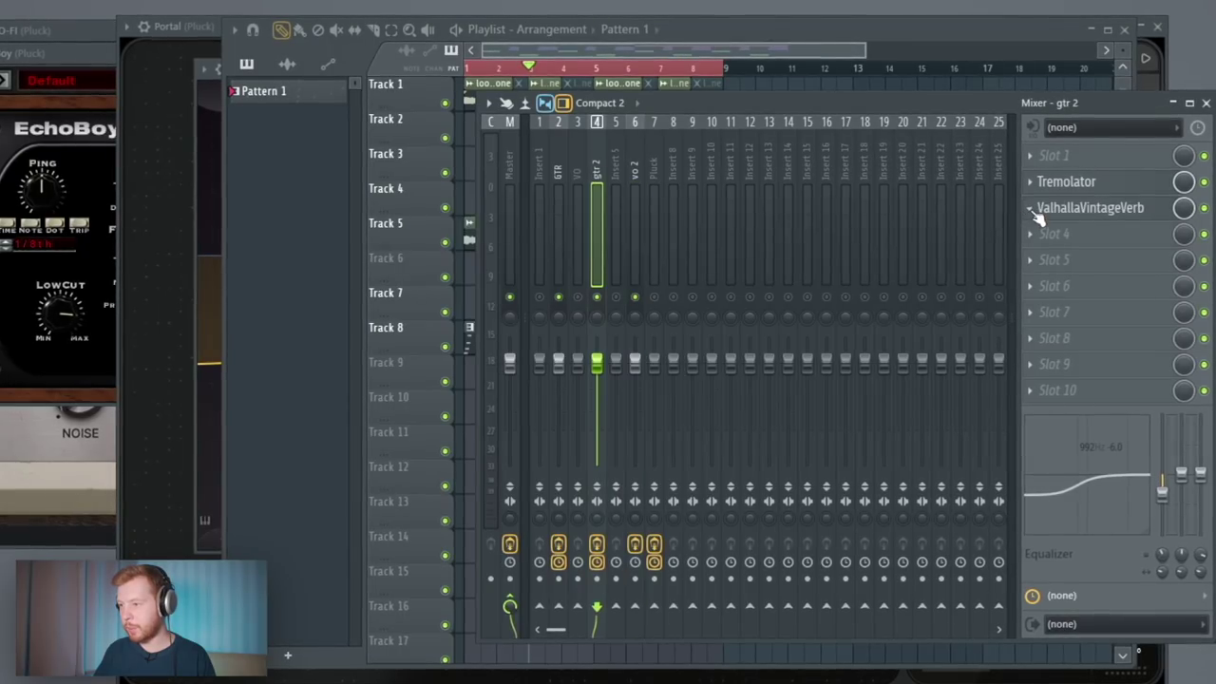
{"action": "left_click", "coordinate": [1035, 213]}
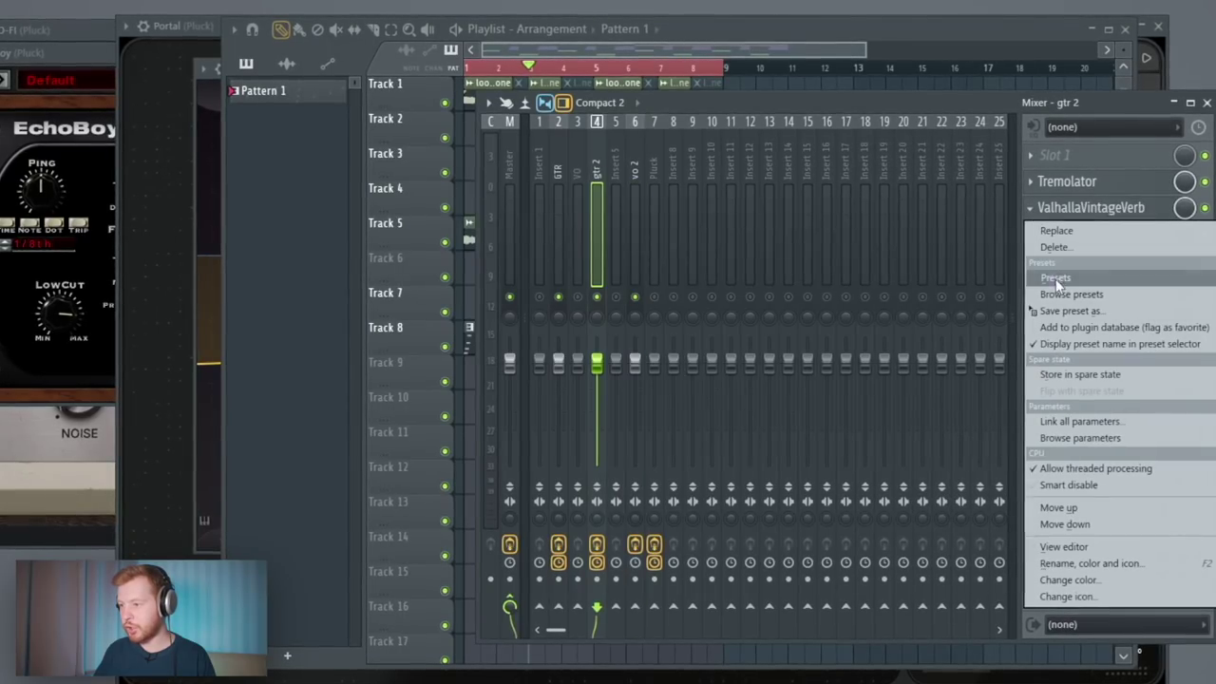
{"action": "left_click", "coordinate": [1056, 278]}
{"action": "left_click_drag", "start_coordinate": [644, 155], "coordinate": [636, 152]}
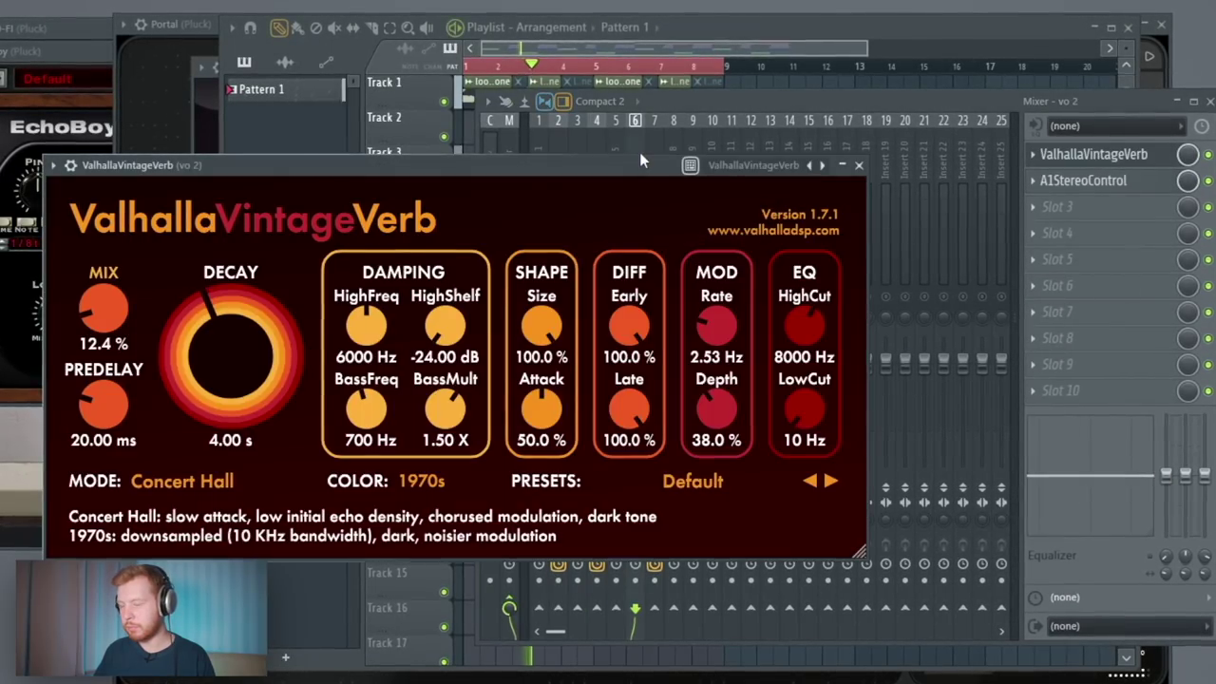
Step: Insert FabFilter Pro-Q 3 in slot 2 of the VO mixer track and cut about 5.2 dB around 348 Hz with a bell band
{"action": "key", "text": "space"}
{"action": "left_click", "coordinate": [616, 152]}
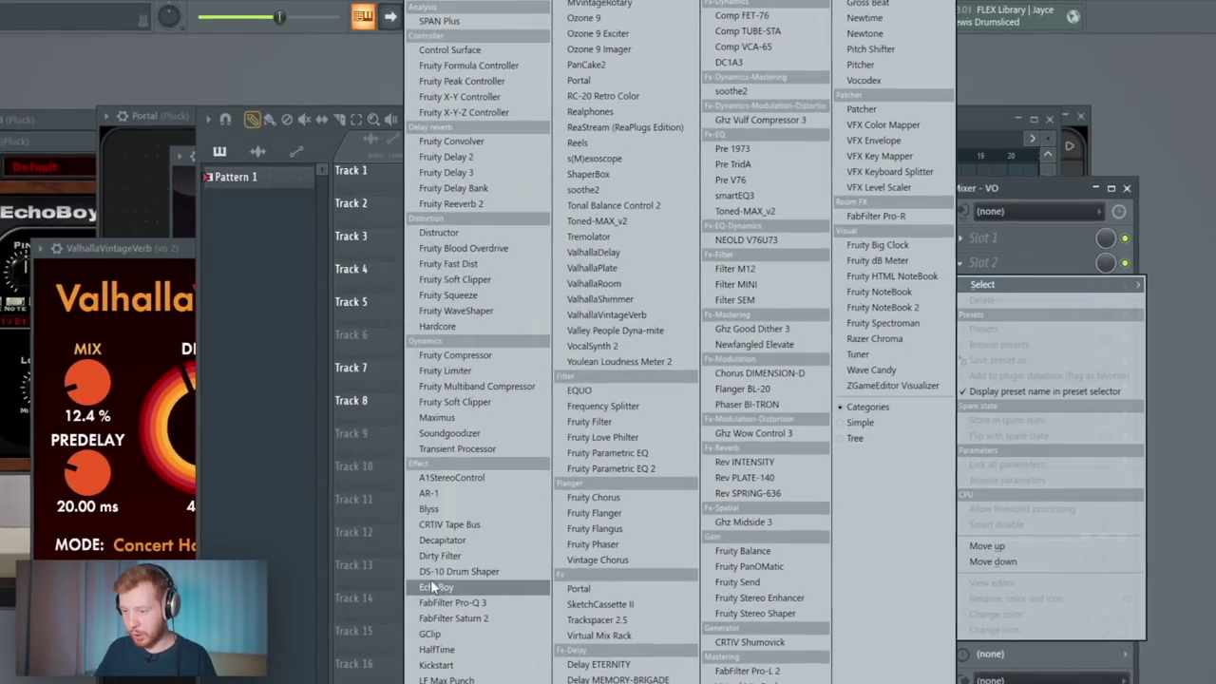
{"action": "left_click", "coordinate": [484, 603]}
{"action": "left_click_drag", "start_coordinate": [343, 145], "coordinate": [634, 120]}
{"action": "left_click_drag", "start_coordinate": [535, 295], "coordinate": [535, 347]}
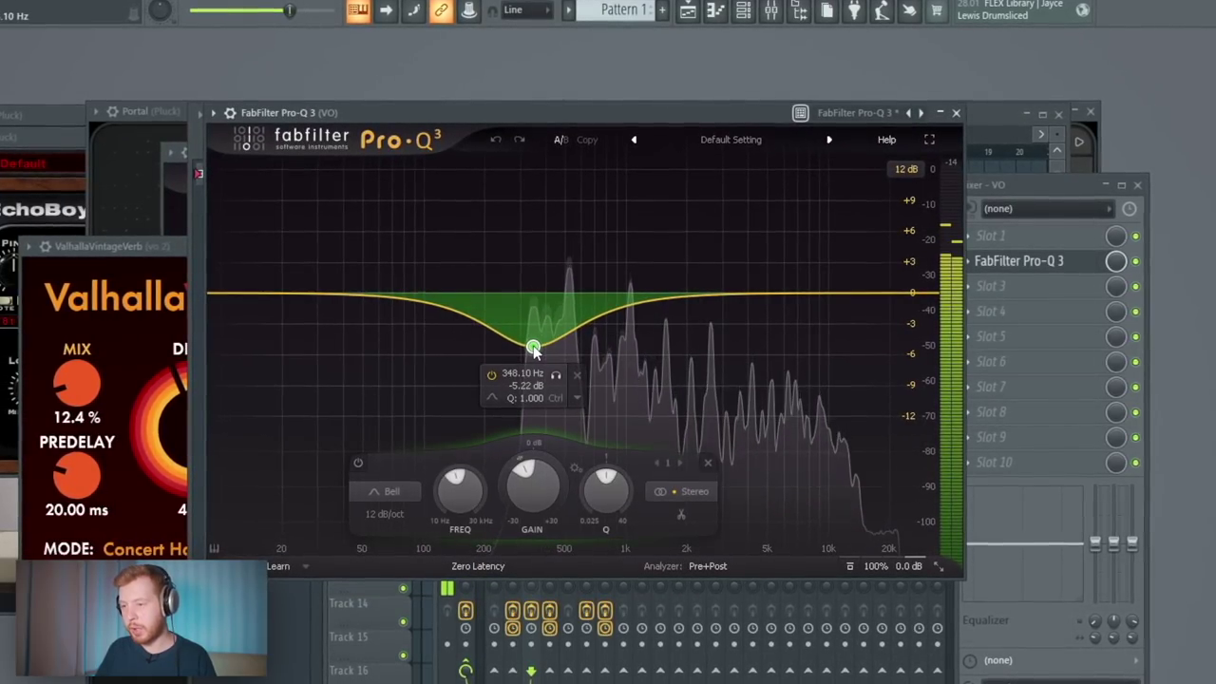
{"action": "left_click", "coordinate": [1026, 182]}
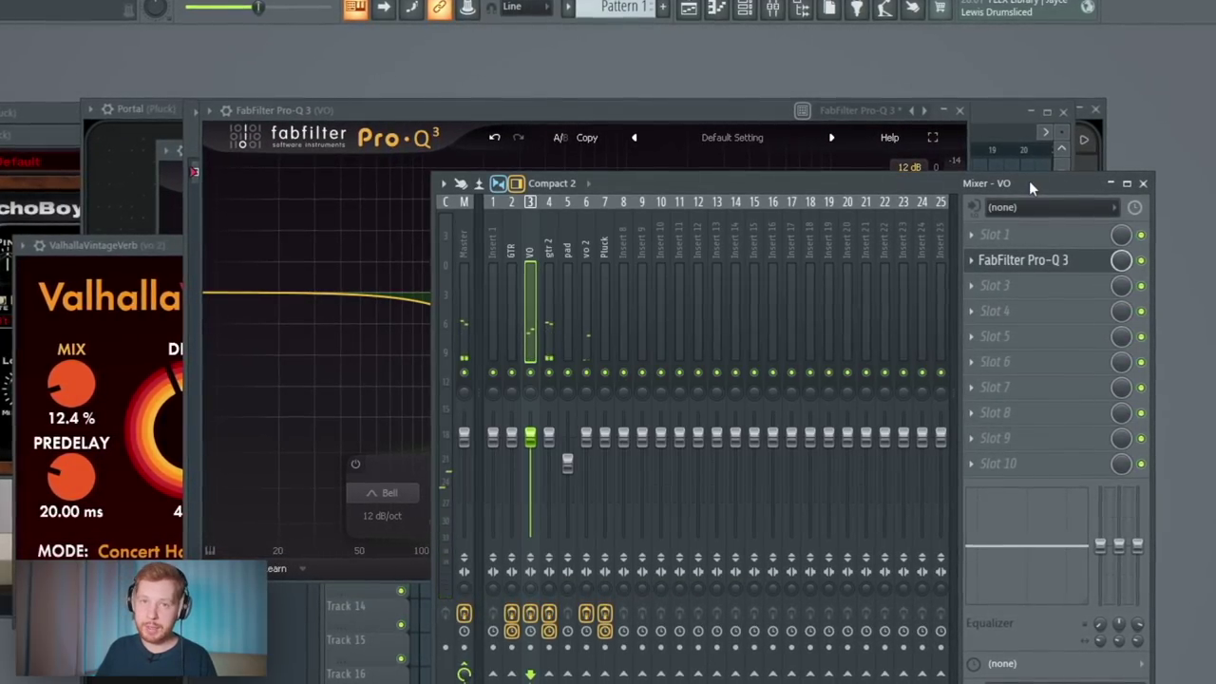
Step: Play back the melody arrangement in the playlist
{"action": "key", "text": "F5"}
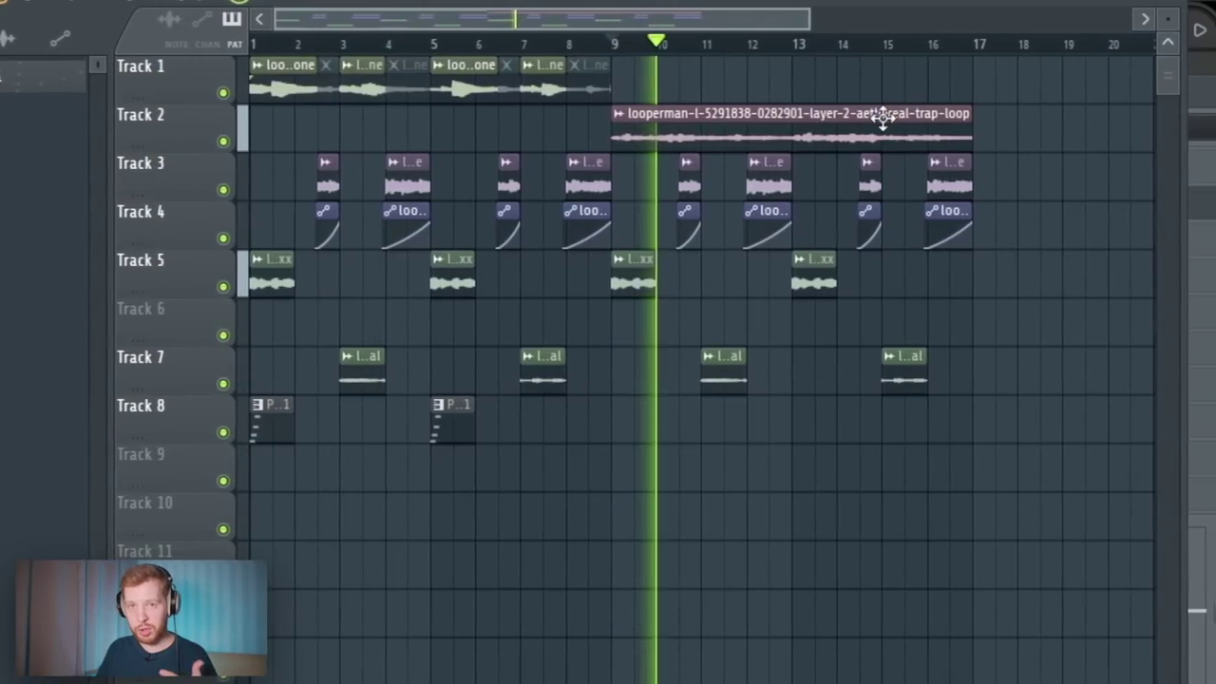
{"action": "key", "text": "space"}
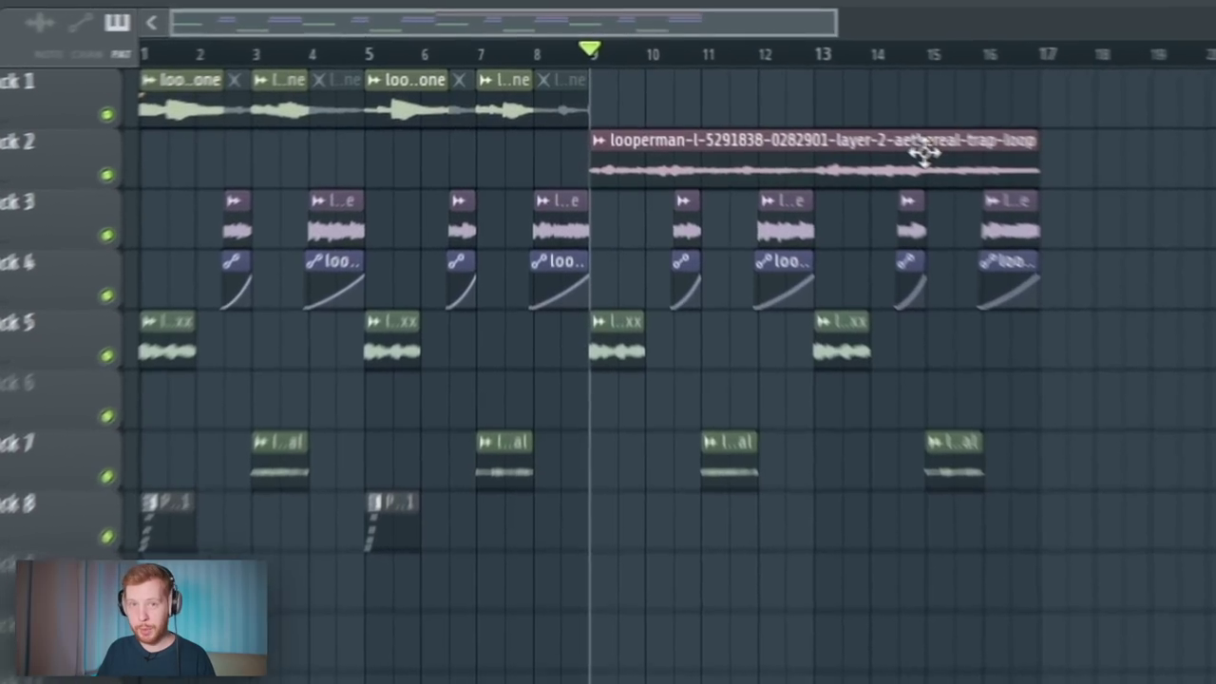
{"action": "key", "text": "space"}
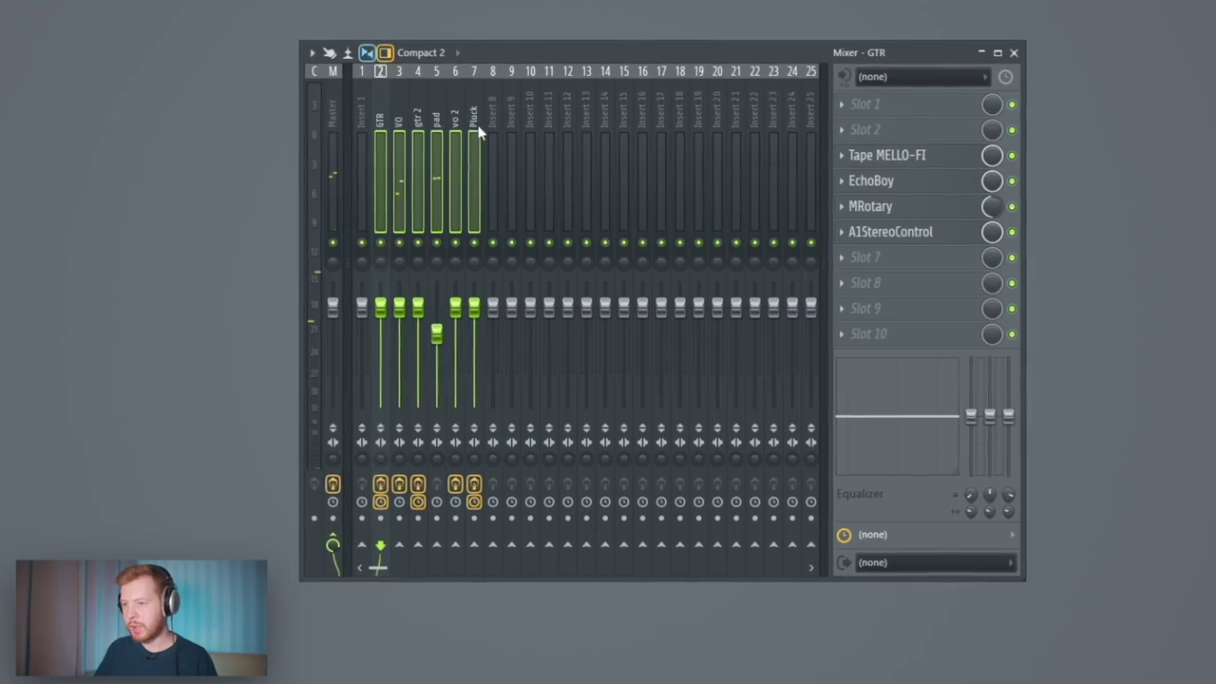
Step: Route the mixer tracks GTR through Pluck to Insert 1 only and add FabFilter Saturn 2 in Insert 1's slot 2
{"action": "right_click", "coordinate": [361, 545]}
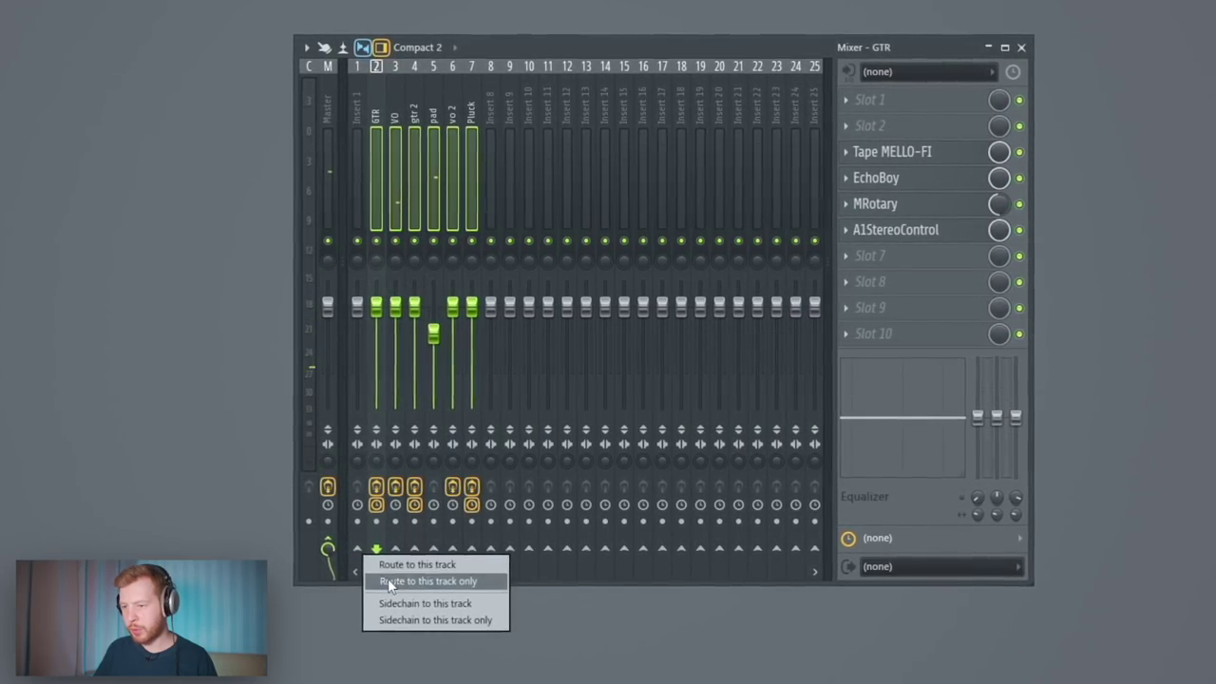
{"action": "left_click", "coordinate": [389, 581]}
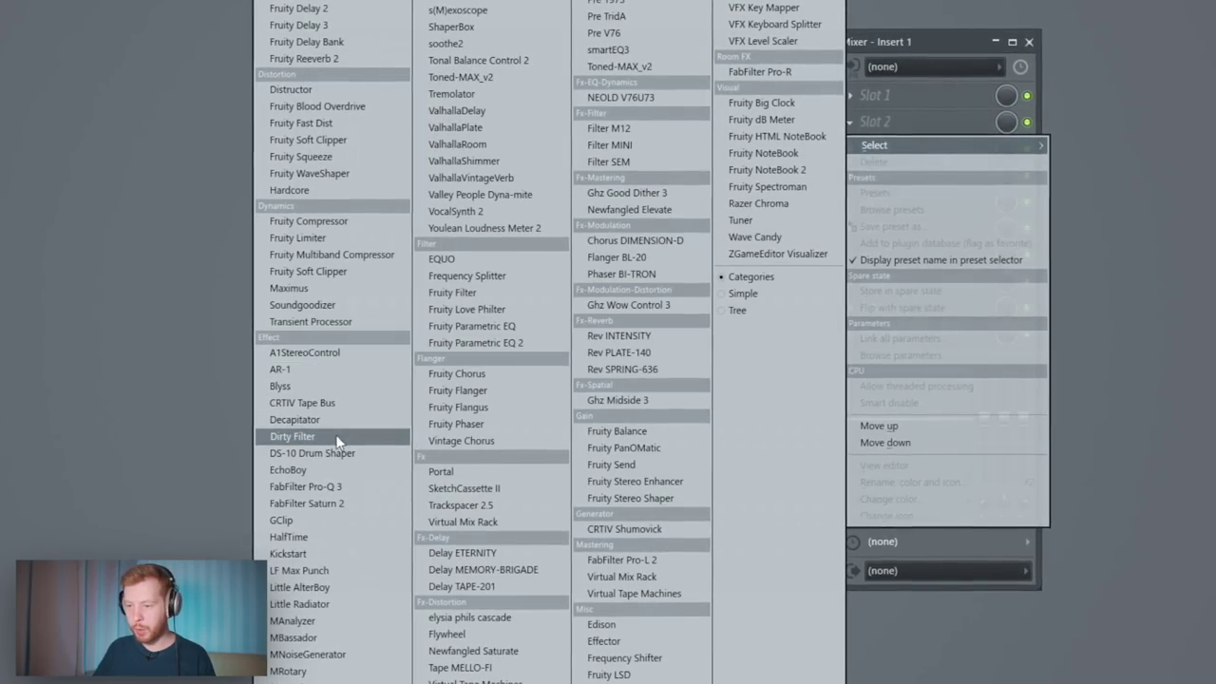
{"action": "left_click", "coordinate": [338, 503]}
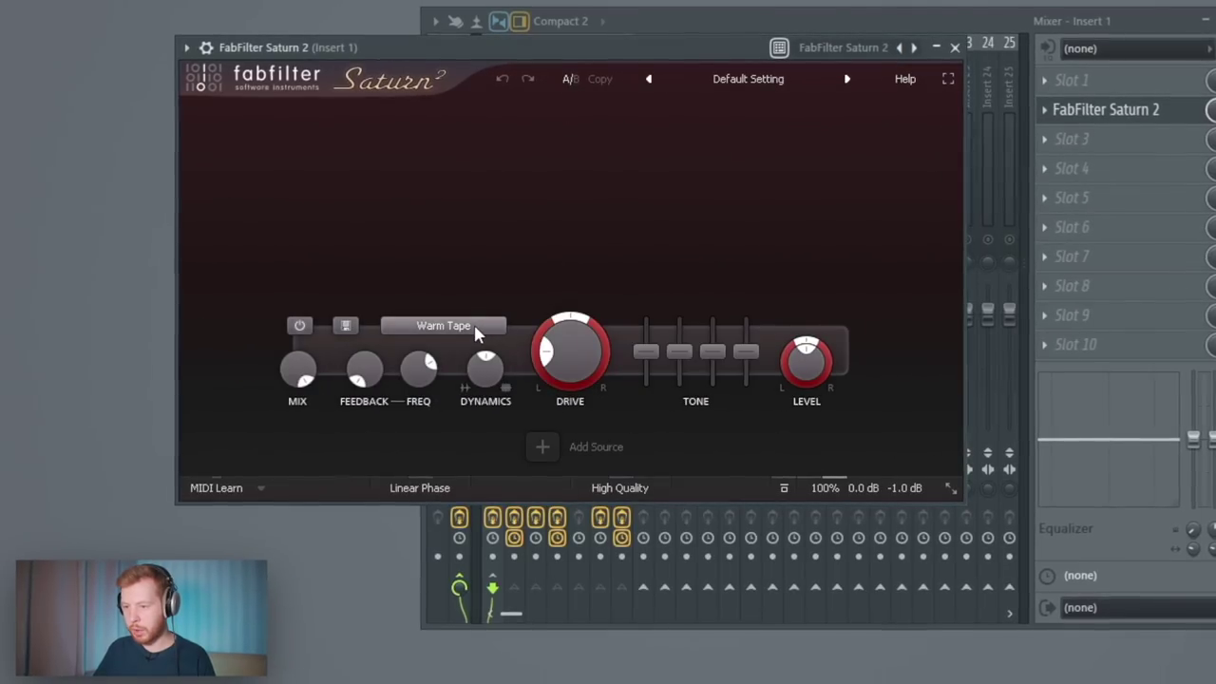
Step: Set Saturn 2's distortion style to Clean Tube and bring its drive down to just below the middle
{"action": "left_click", "coordinate": [475, 332]}
{"action": "mouse_move", "coordinate": [486, 353]}
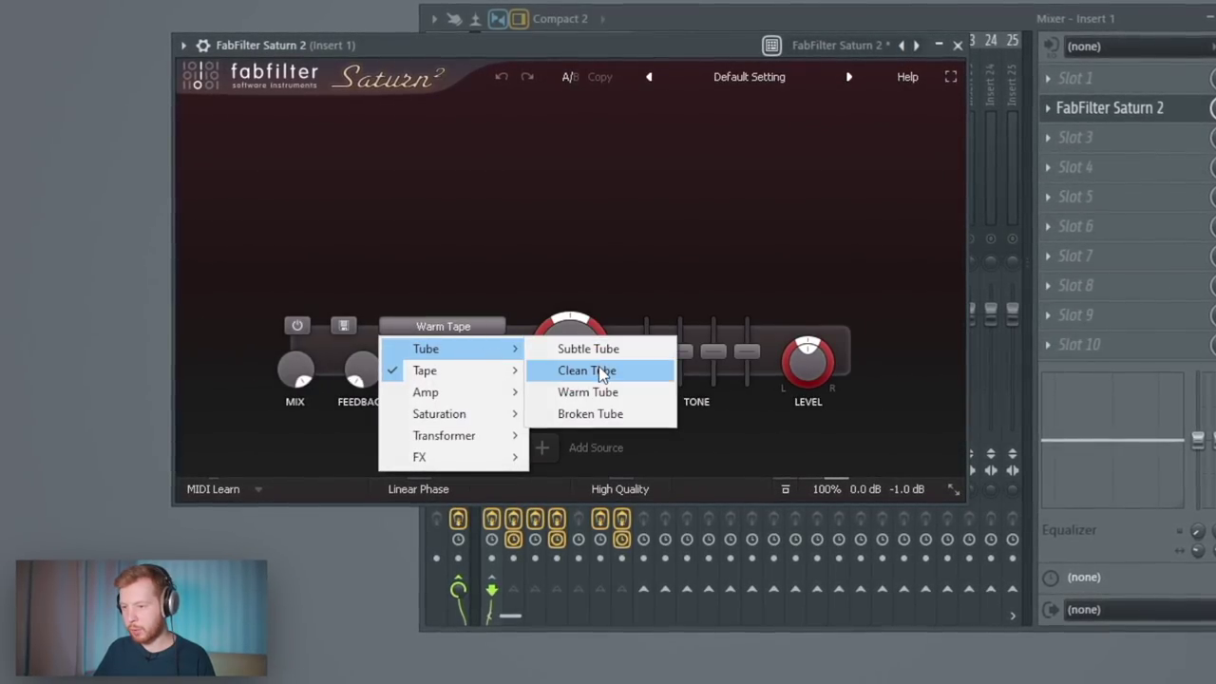
{"action": "left_click", "coordinate": [600, 372]}
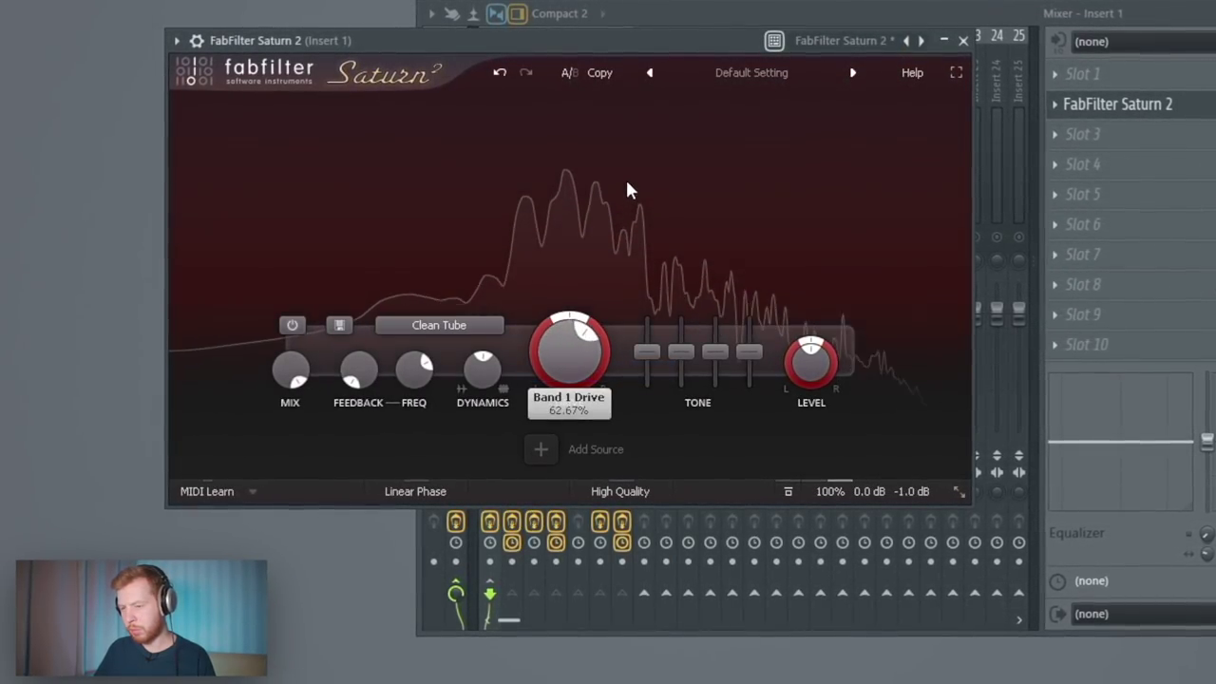
{"action": "left_click_drag", "start_coordinate": [627, 185], "coordinate": [615, 279]}
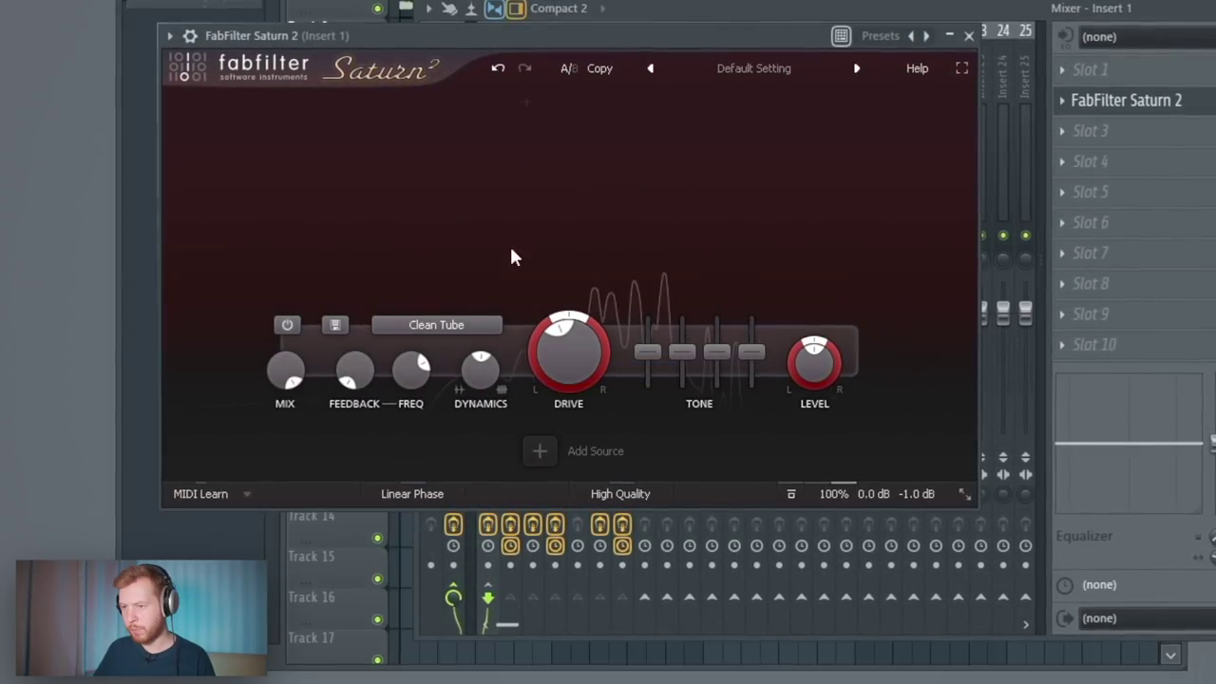
Step: Fine-tune Saturn 2's drive and split Ozone 9 Imager on Insert 1 into three bands at about 200 Hz and 2 kHz
{"action": "left_click_drag", "start_coordinate": [568, 352], "coordinate": [588, 379]}
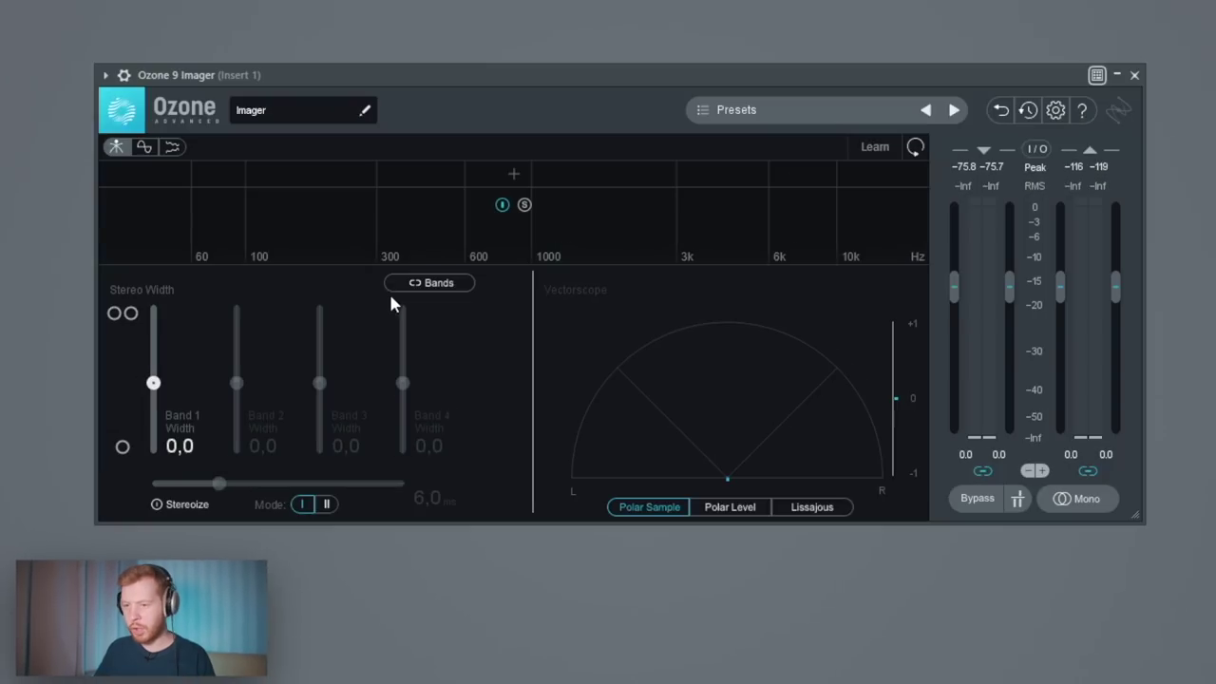
{"action": "left_click", "coordinate": [306, 178]}
{"action": "left_click_drag", "start_coordinate": [306, 180], "coordinate": [342, 181]}
{"action": "left_click", "coordinate": [593, 171]}
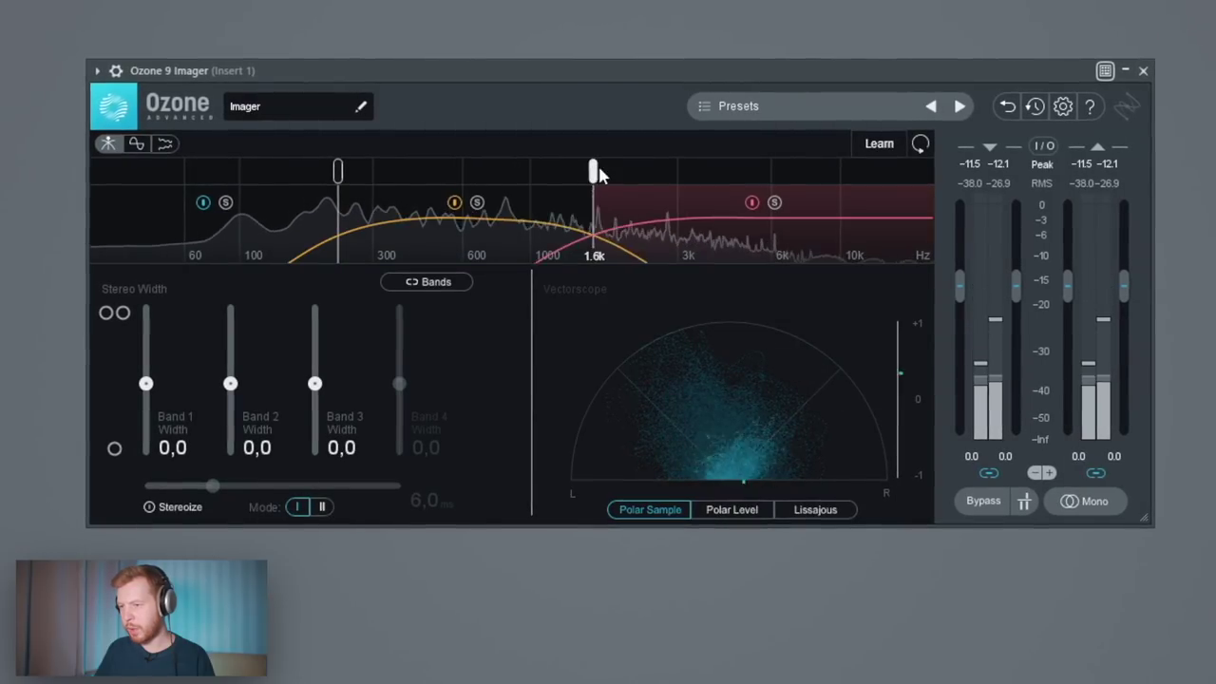
{"action": "left_click_drag", "start_coordinate": [598, 169], "coordinate": [635, 169]}
Step: Enable Stereoize in Ozone 9 Imager, set band 2's width to 20.3 and bring band 3's width to a similar level just above centre
{"action": "left_click", "coordinate": [180, 505]}
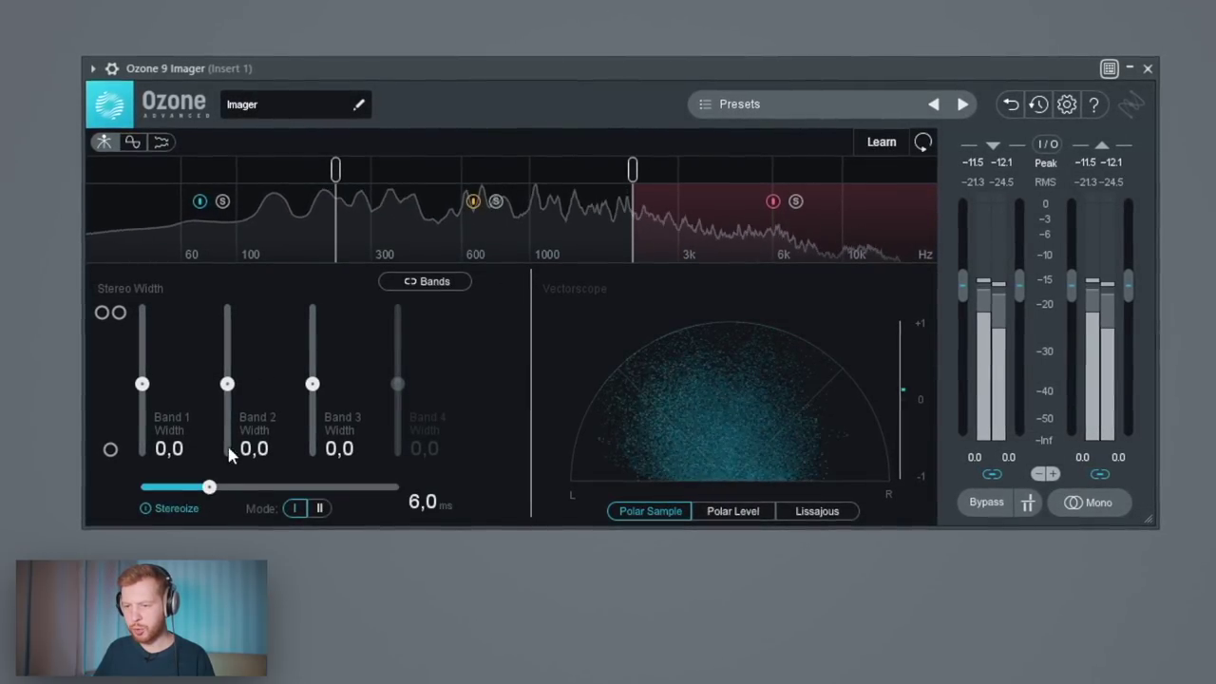
{"action": "left_click_drag", "start_coordinate": [227, 385], "coordinate": [232, 348]}
{"action": "left_click_drag", "start_coordinate": [312, 384], "coordinate": [312, 304]}
{"action": "left_click_drag", "start_coordinate": [227, 348], "coordinate": [247, 242]}
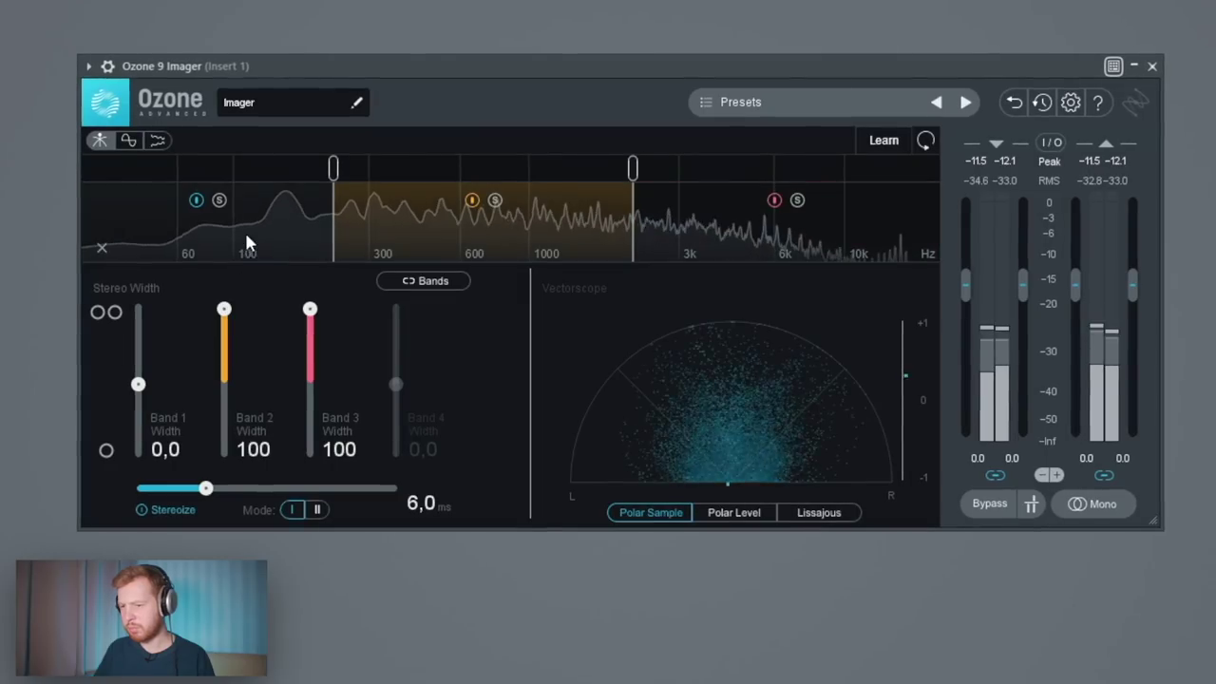
{"action": "left_click_drag", "start_coordinate": [224, 309], "coordinate": [222, 371]}
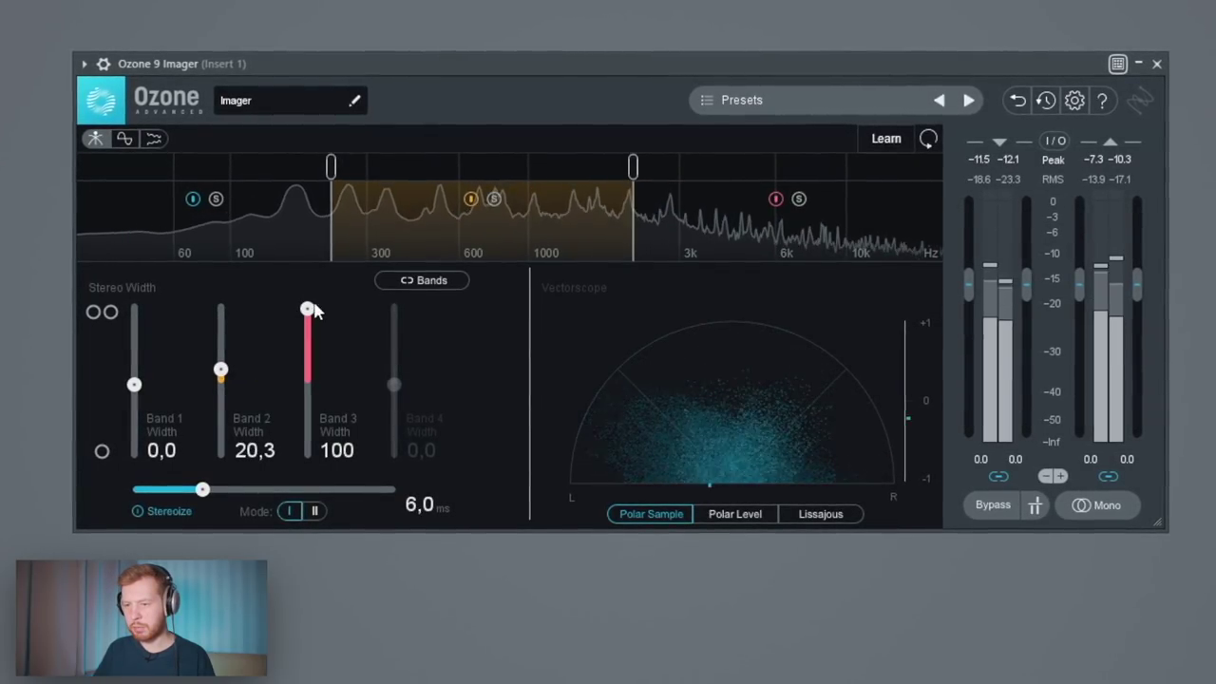
{"action": "left_click_drag", "start_coordinate": [307, 309], "coordinate": [306, 371]}
{"action": "left_click", "coordinate": [710, 514]}
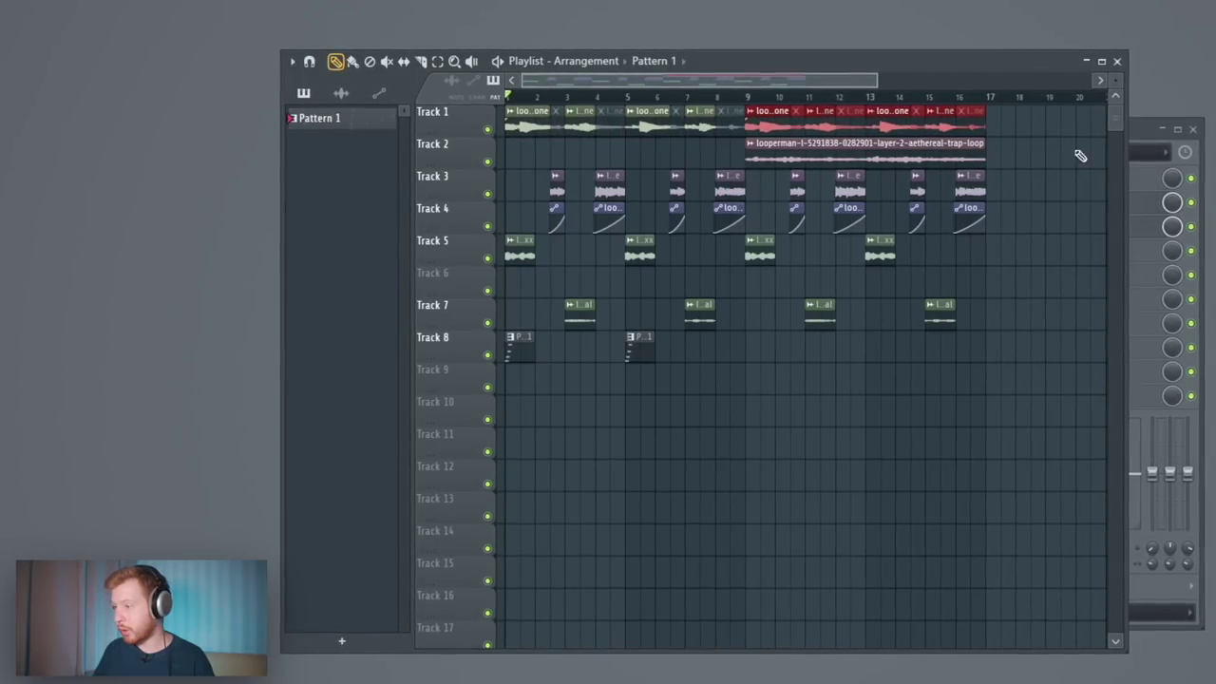
Step: Add Distructor to the GTR mixer track, keep only its Low pass 12 filter active, and create an automation clip for the filter cutoff
{"action": "left_click", "coordinate": [1140, 130]}
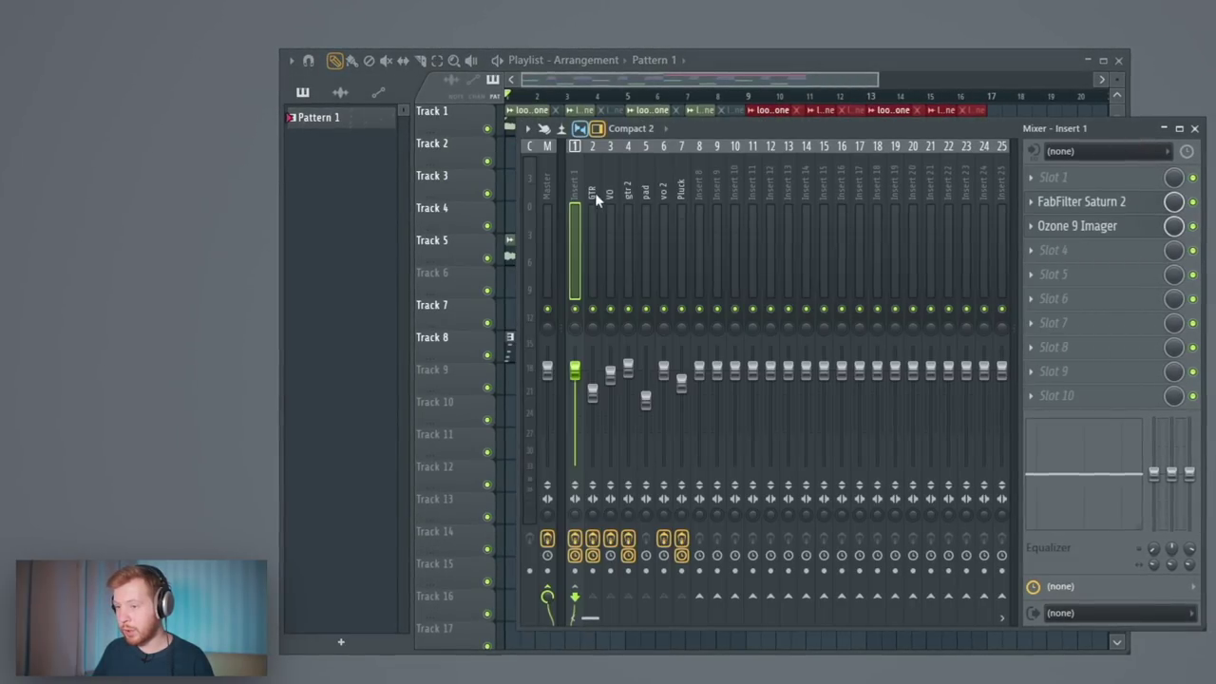
{"action": "left_click", "coordinate": [1038, 315]}
{"action": "left_click", "coordinate": [406, 217]}
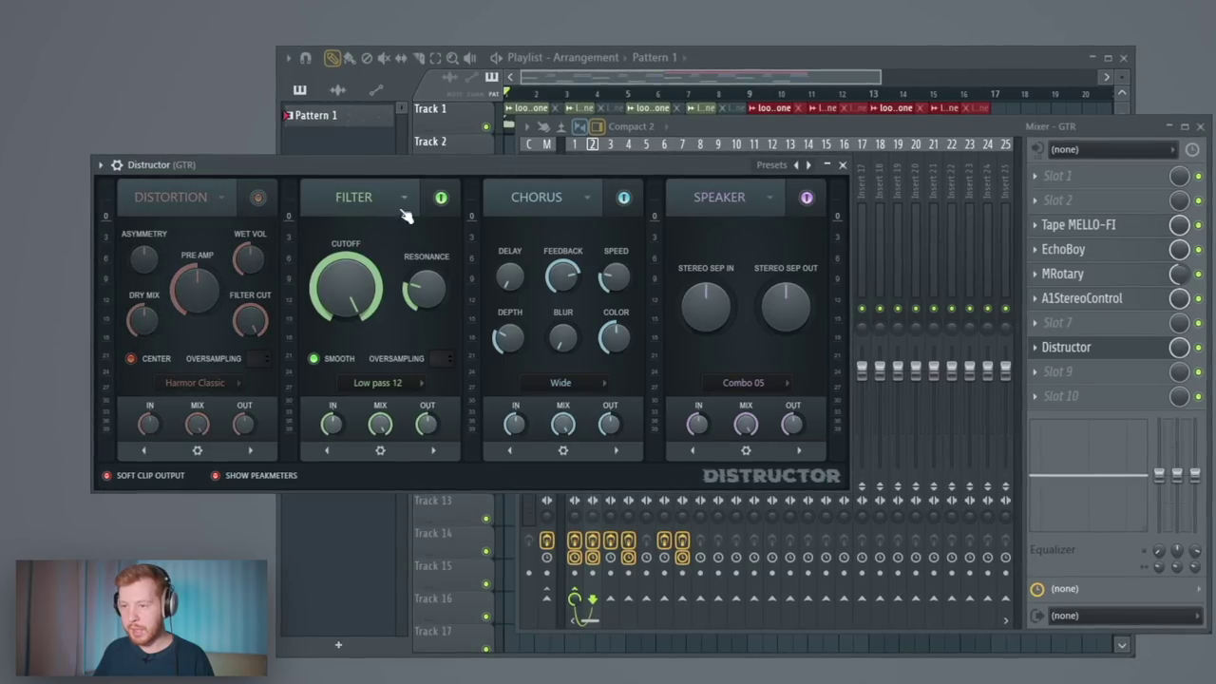
{"action": "right_click", "coordinate": [337, 279]}
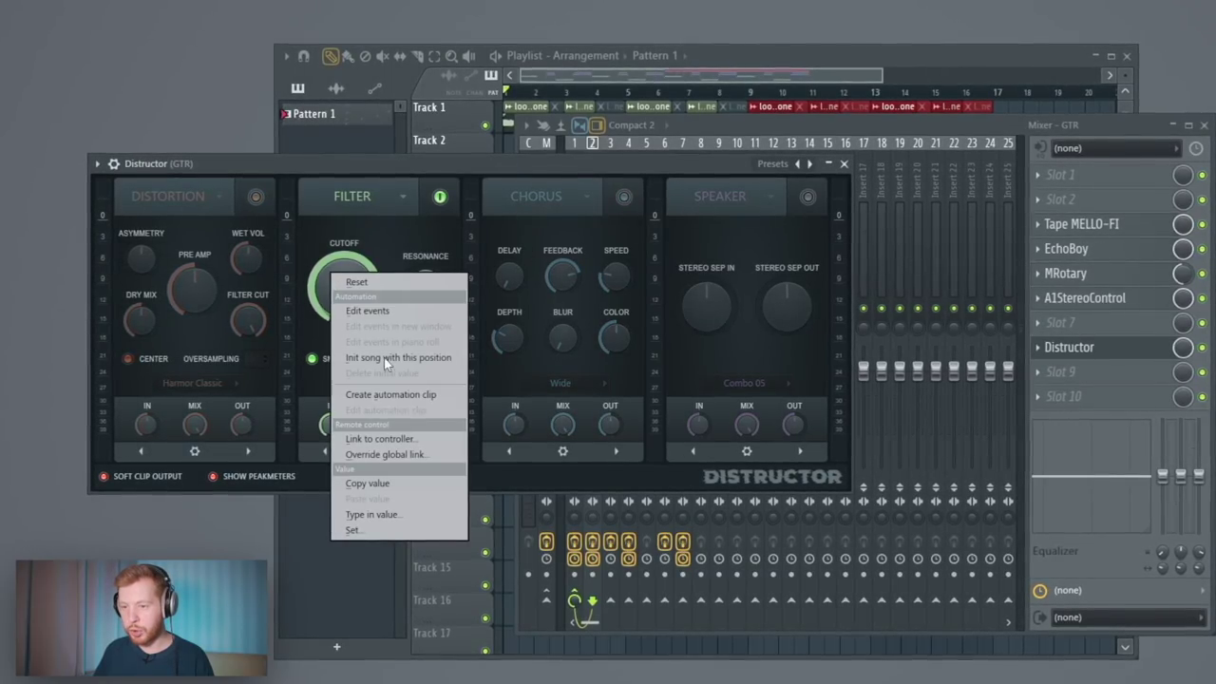
{"action": "left_click", "coordinate": [392, 395]}
Step: Shape the Filter Cutoff automation clip in the playlist so the cutoff drops sharply at bar 9 and remains low
{"action": "left_click", "coordinate": [889, 53]}
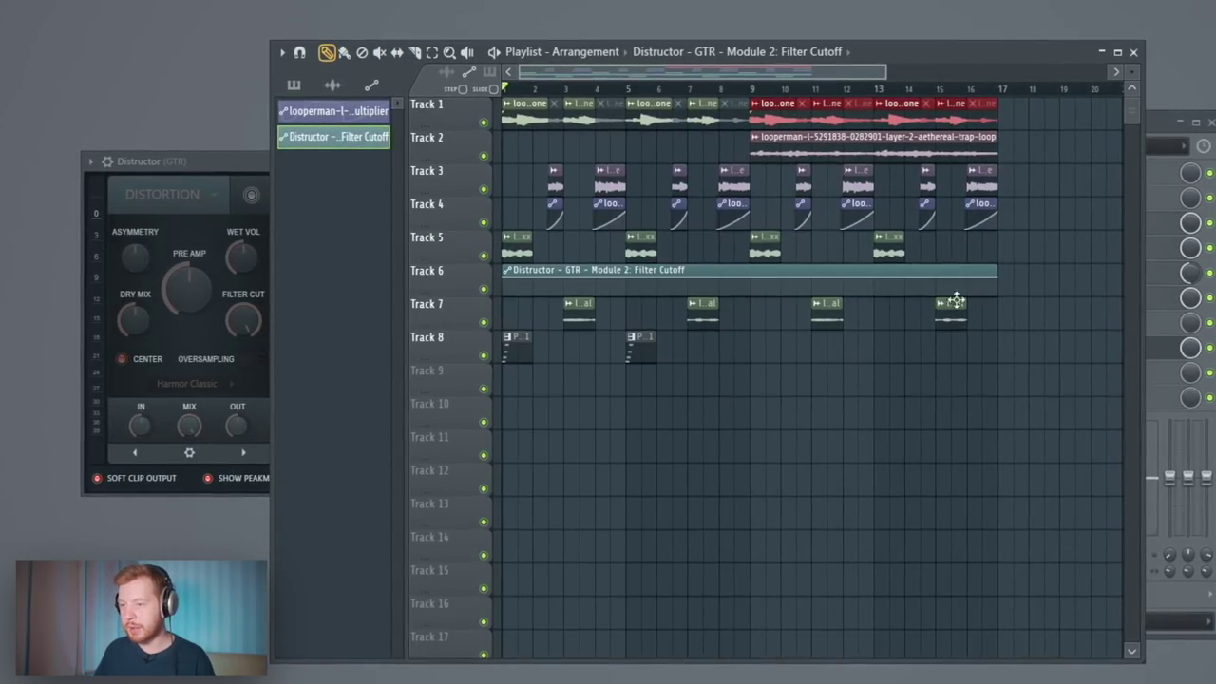
{"action": "scroll", "coordinate": [741, 328], "scroll_direction": "up", "scroll_amount": 5}
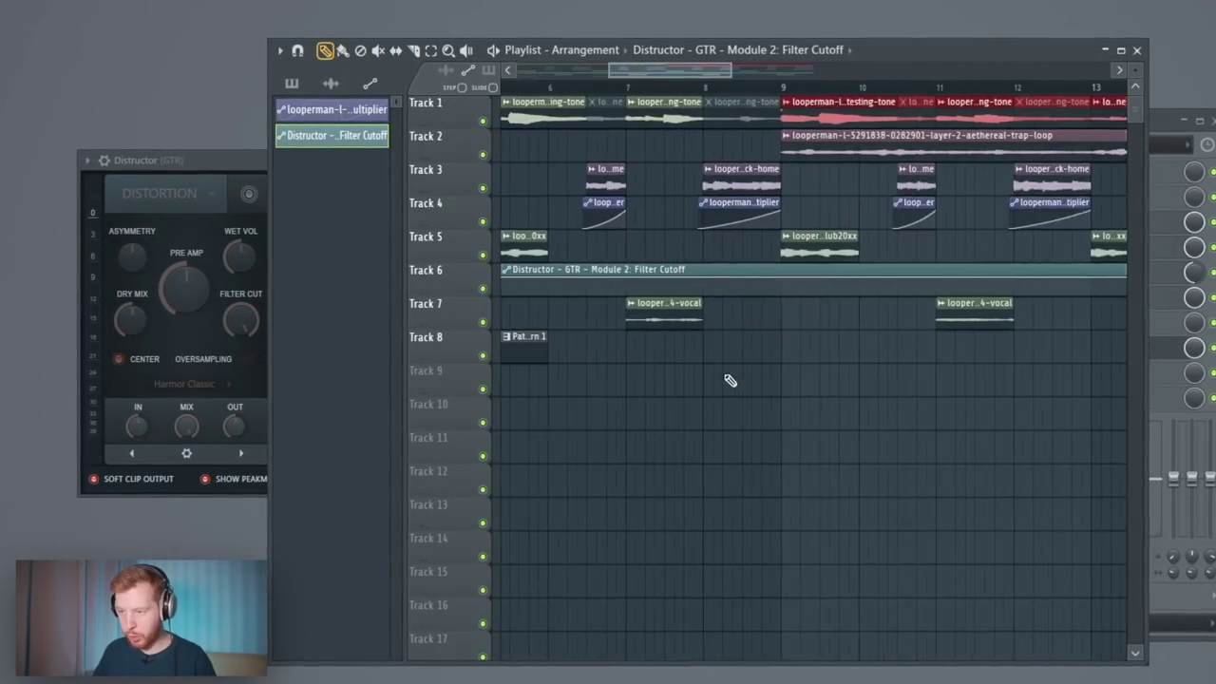
{"action": "scroll", "coordinate": [760, 384], "scroll_direction": "up", "scroll_amount": 4}
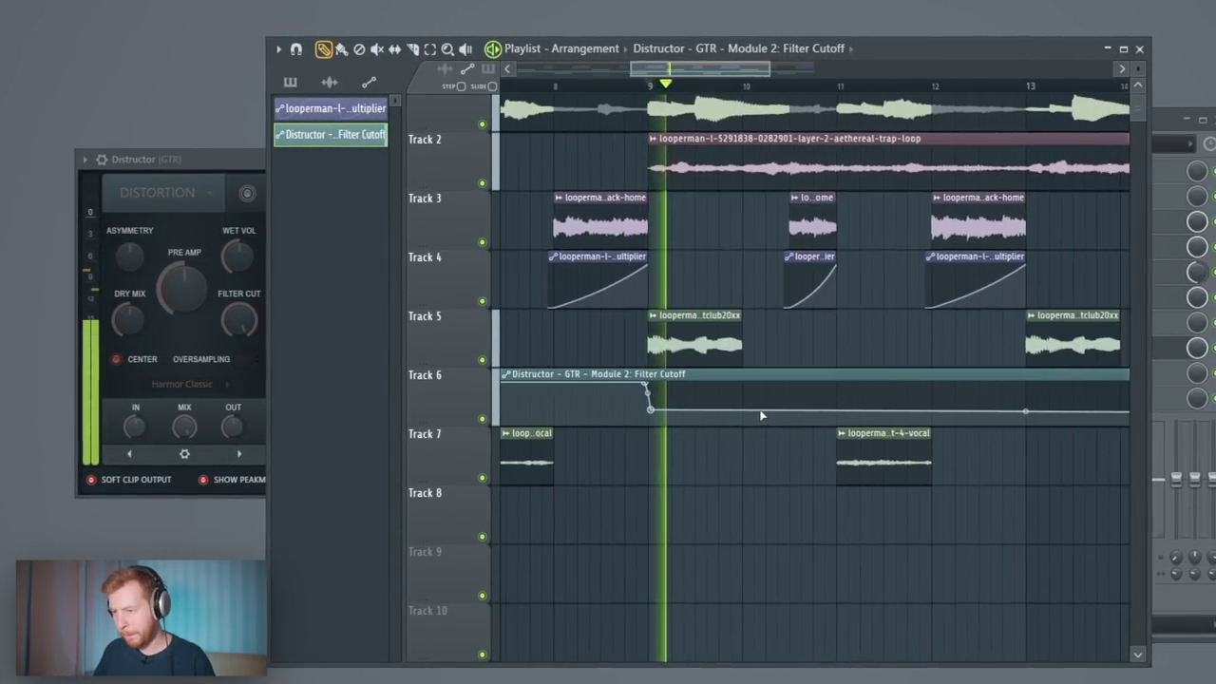
{"action": "scroll", "coordinate": [761, 415], "scroll_direction": "down", "scroll_amount": 3}
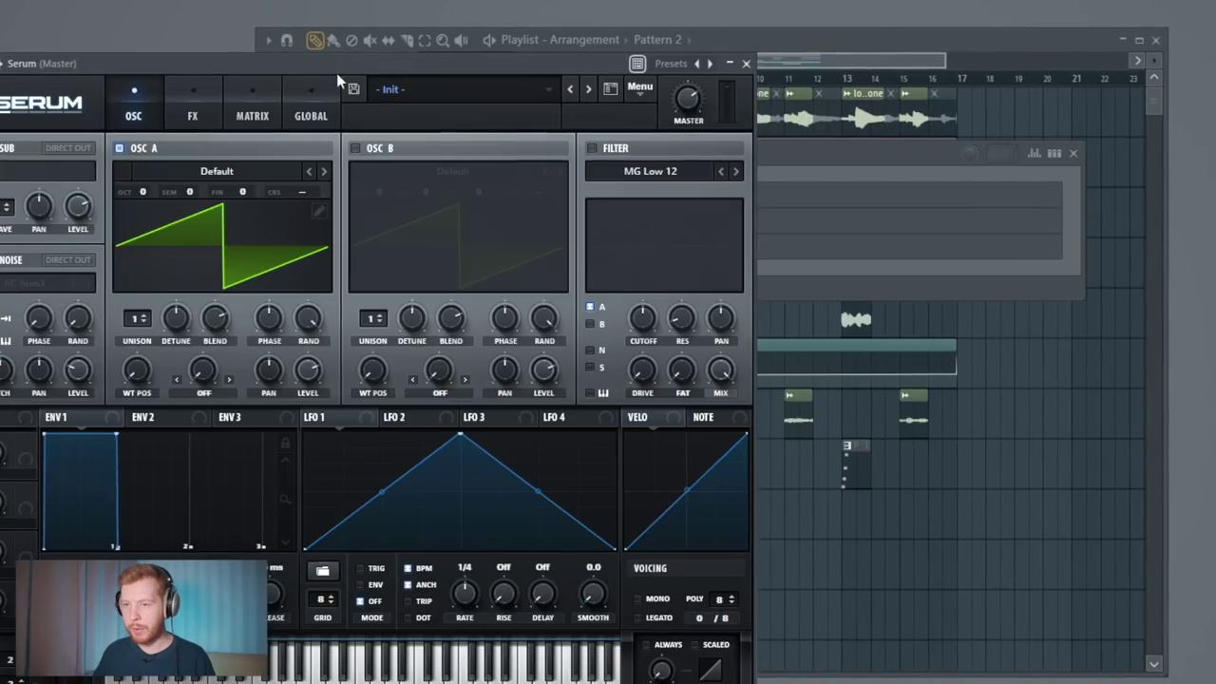
Step: Load the BS Reesy preset from the Ambient_Keys bank in Serum
{"action": "left_click_drag", "start_coordinate": [337, 73], "coordinate": [635, 64]}
{"action": "left_click", "coordinate": [704, 88]}
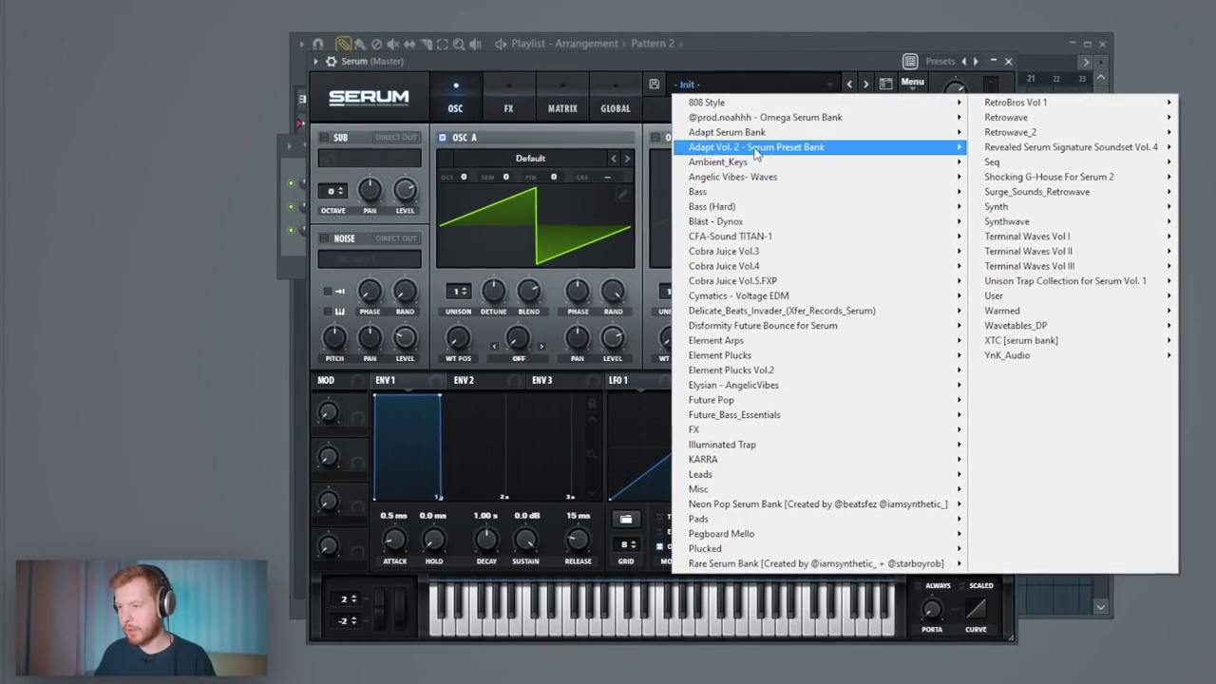
{"action": "mouse_move", "coordinate": [750, 162]}
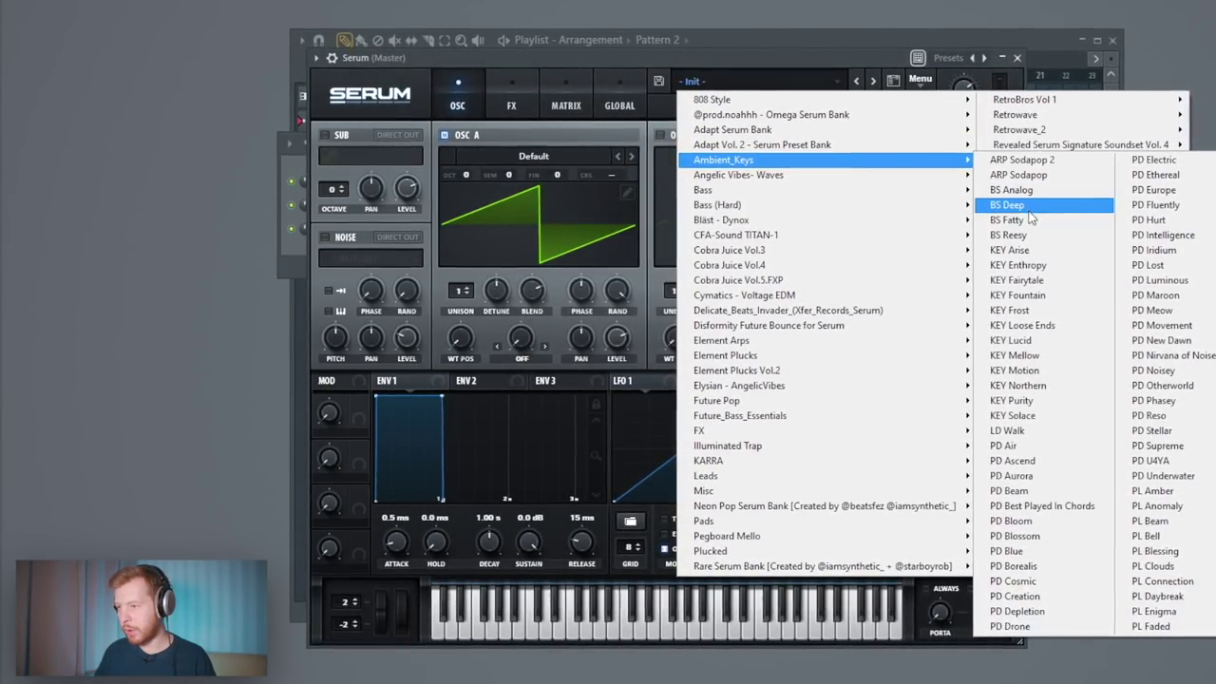
{"action": "left_click", "coordinate": [1006, 234]}
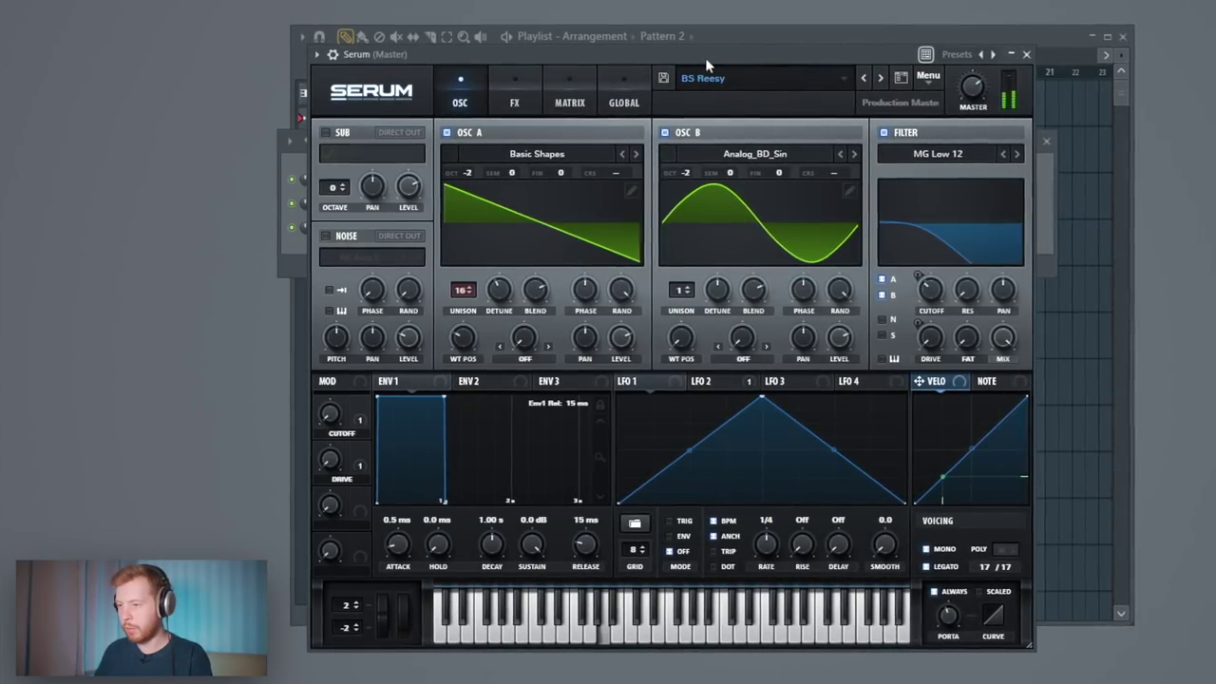
{"action": "left_click", "coordinate": [702, 381]}
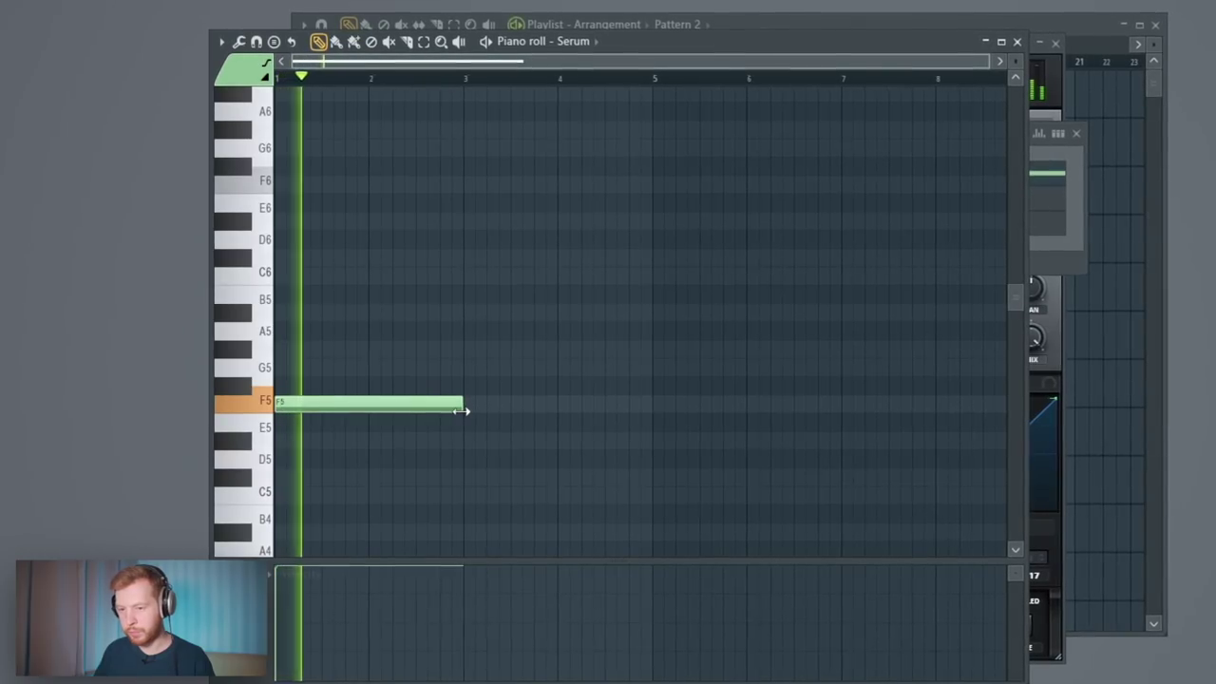
Step: Complete the Serum bass line with one-bar notes C#6 and A#5 after the two-bar F5, and transpose all notes down an octave
{"action": "left_click_drag", "start_coordinate": [501, 271], "coordinate": [503, 249]}
{"action": "left_click", "coordinate": [564, 317]}
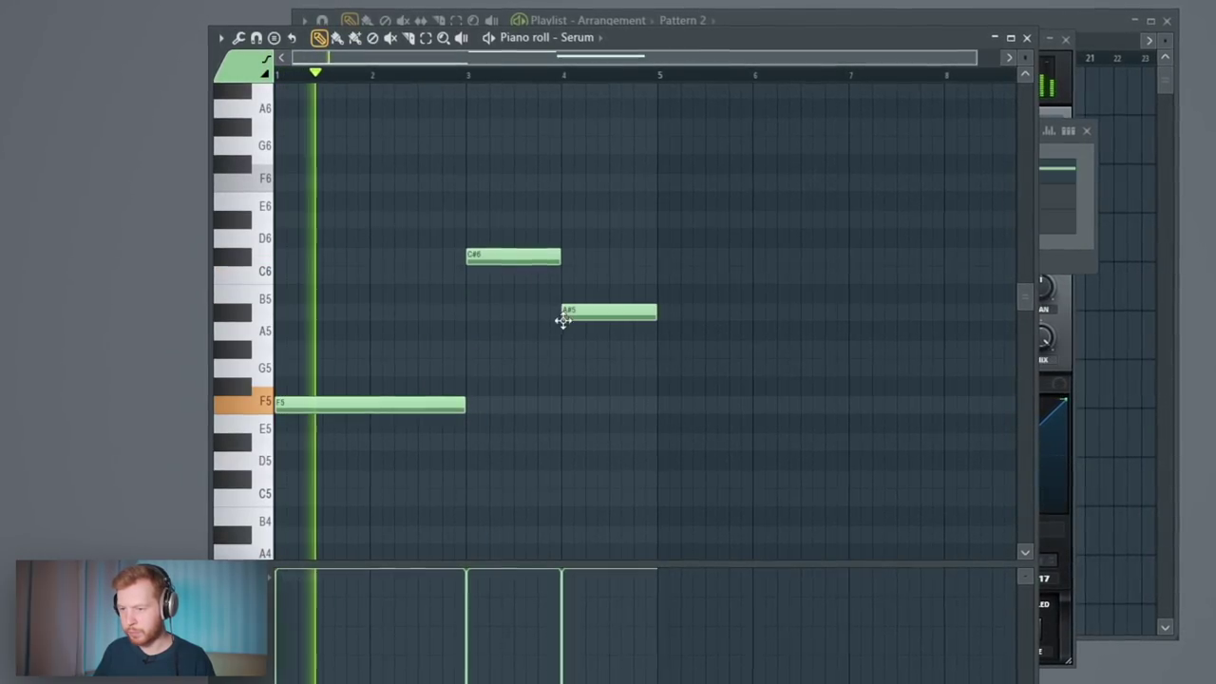
{"action": "key", "text": "ctrl+Down"}
{"action": "key", "text": "space"}
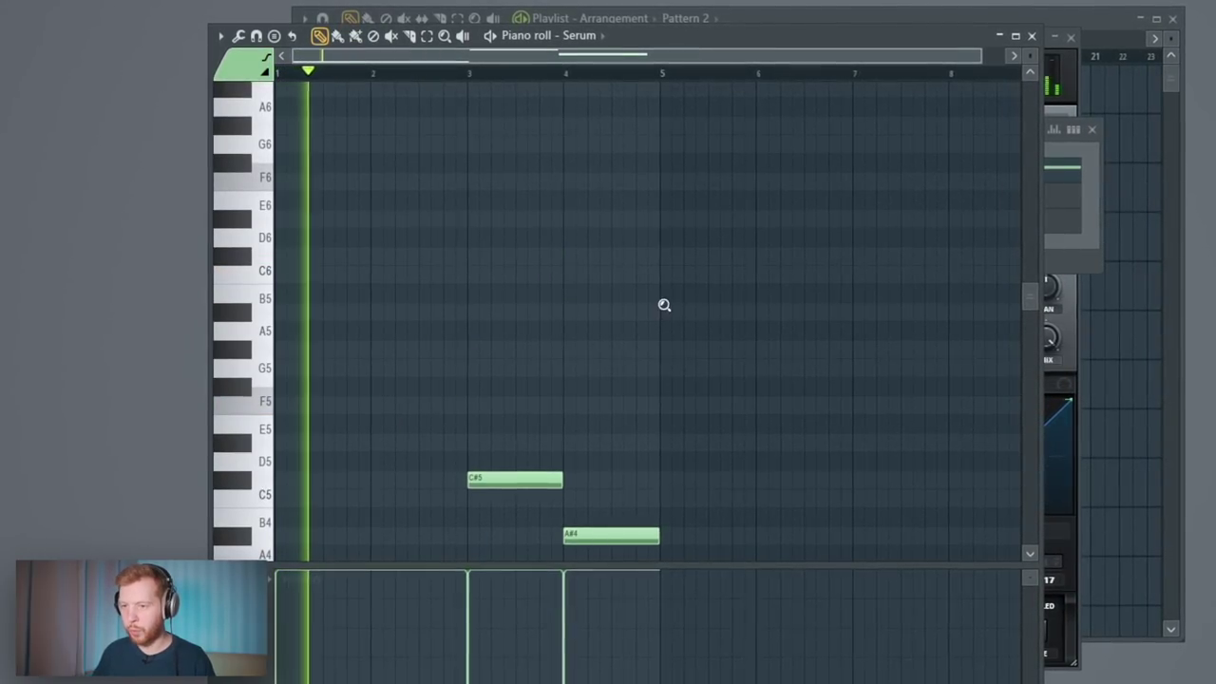
{"action": "right_click", "coordinate": [665, 305], "text": "ctrl"}
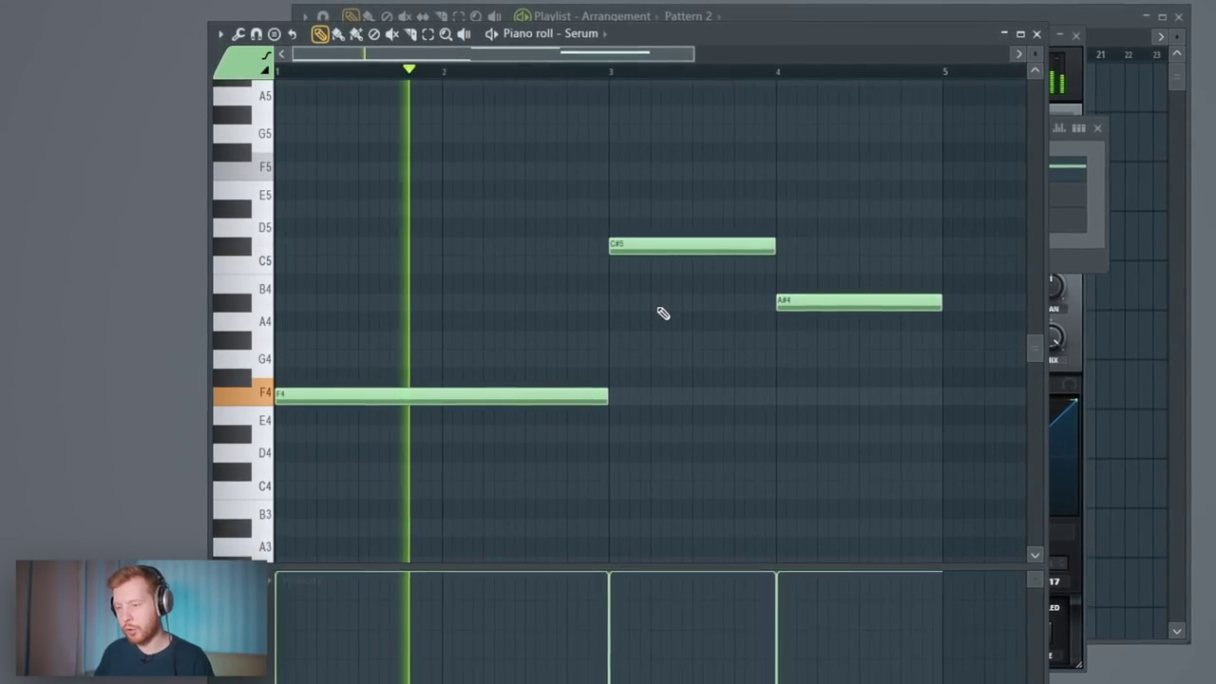
{"action": "left_click_drag", "start_coordinate": [540, 182], "coordinate": [679, 423]}
{"action": "left_click_drag", "start_coordinate": [606, 394], "coordinate": [610, 394]}
{"action": "right_click", "coordinate": [641, 430]}
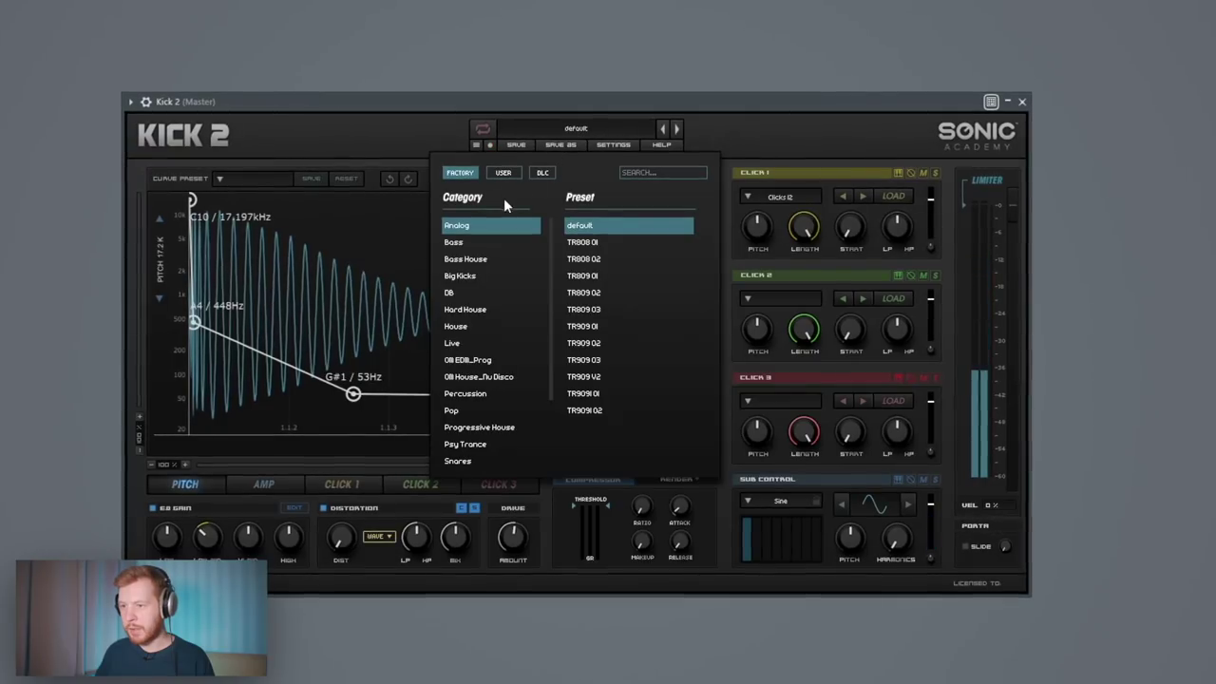
Step: Load the user preset gp kick 4 in Kick 2 and close the plugin window
{"action": "left_click", "coordinate": [504, 171]}
{"action": "left_click", "coordinate": [479, 224]}
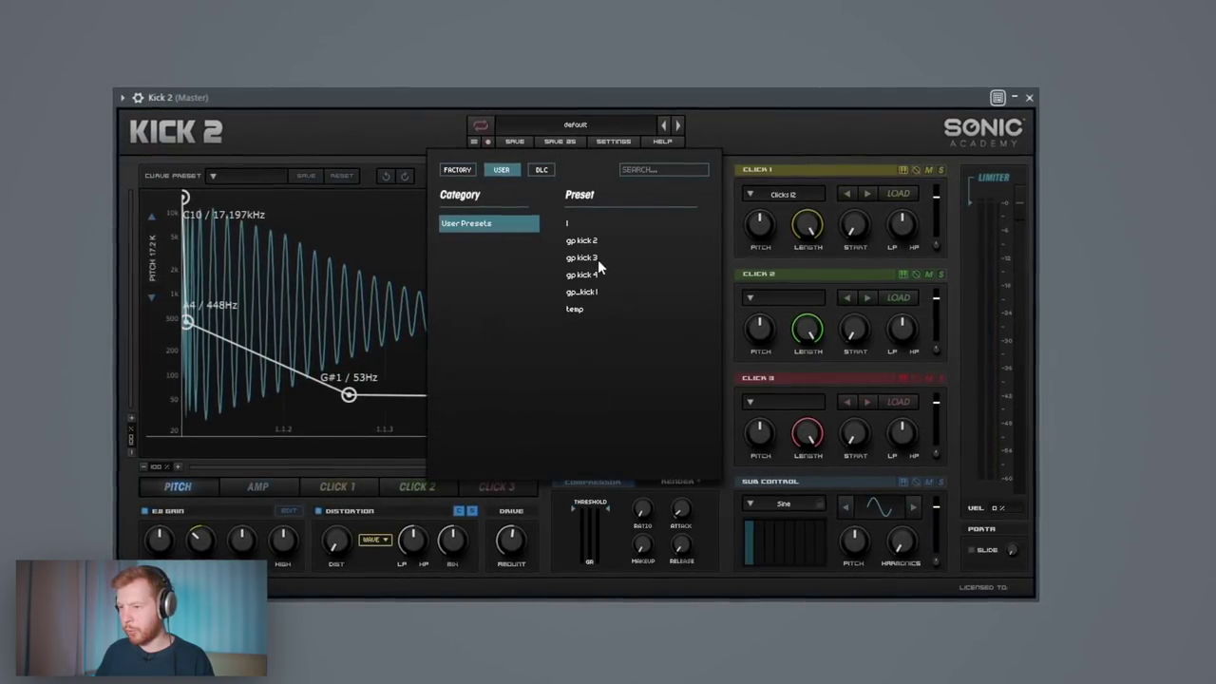
{"action": "left_click", "coordinate": [591, 276]}
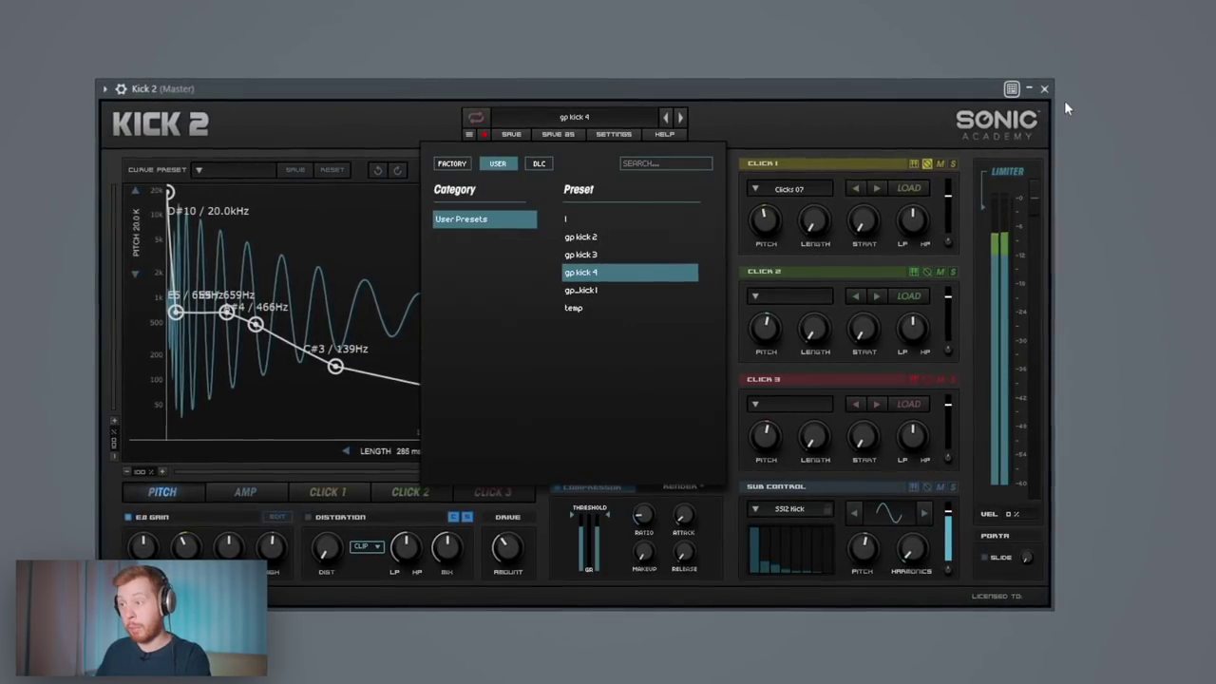
{"action": "left_click", "coordinate": [1040, 91]}
Step: Review the Kick 2 note pattern in the piano roll and the Beauty Clap sampler settings
{"action": "left_click", "coordinate": [435, 283]}
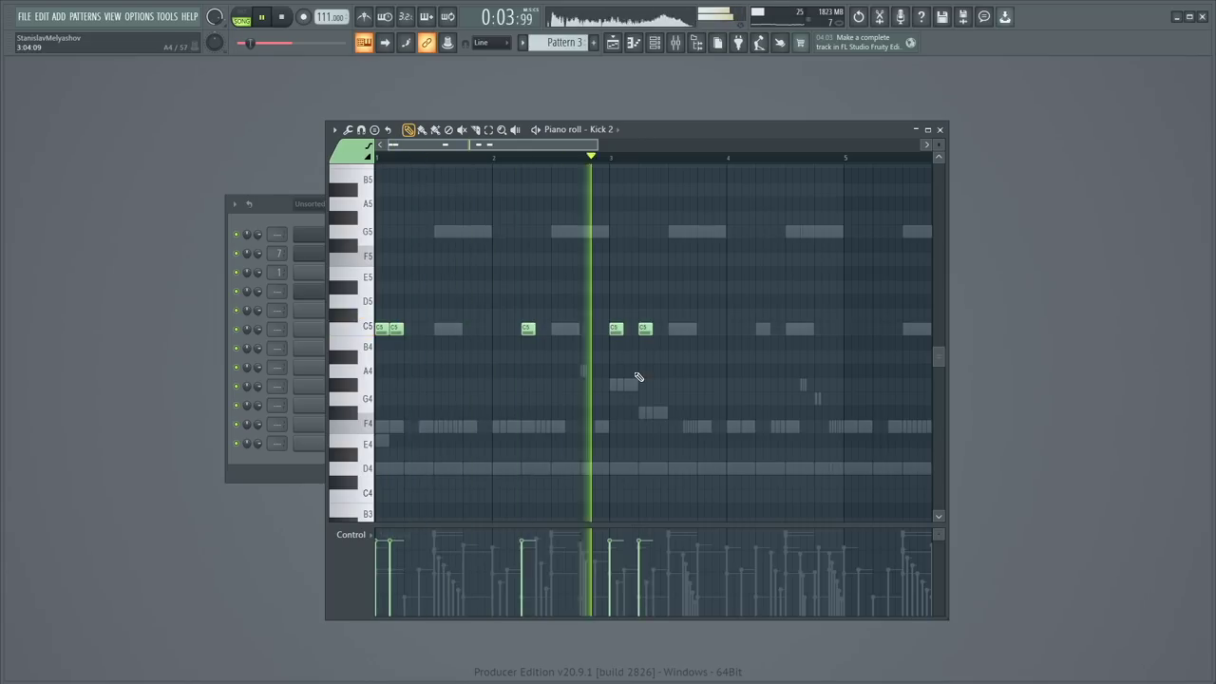
{"action": "left_click", "coordinate": [944, 127]}
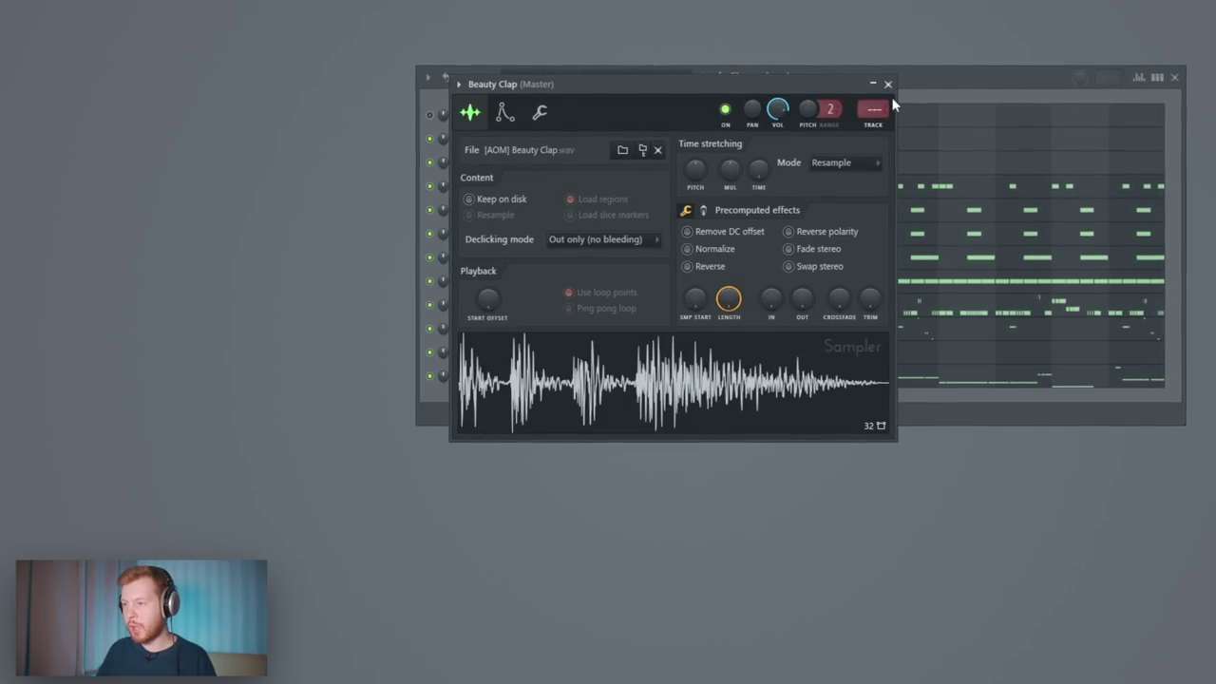
{"action": "left_click", "coordinate": [889, 83]}
Step: Examine the Hi Hat Juiced notes, pitch changes and velocities in the piano roll and compare them with the Virgin HiHat pattern
{"action": "left_click", "coordinate": [650, 308]}
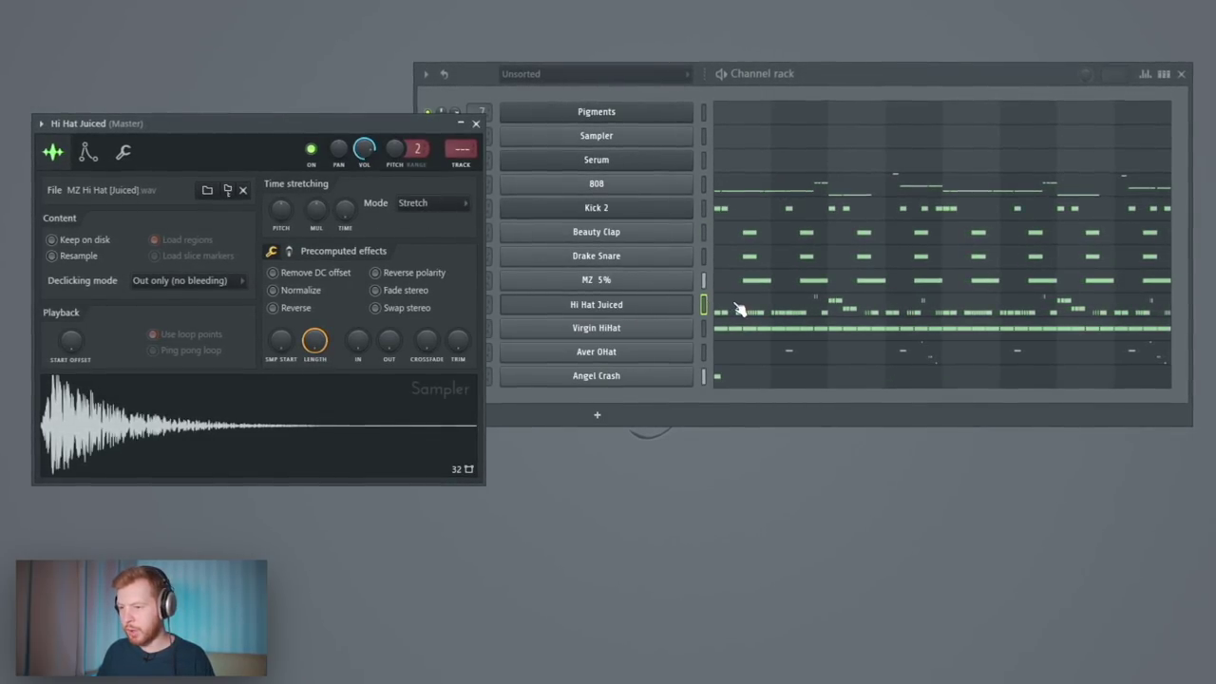
{"action": "left_click", "coordinate": [739, 311]}
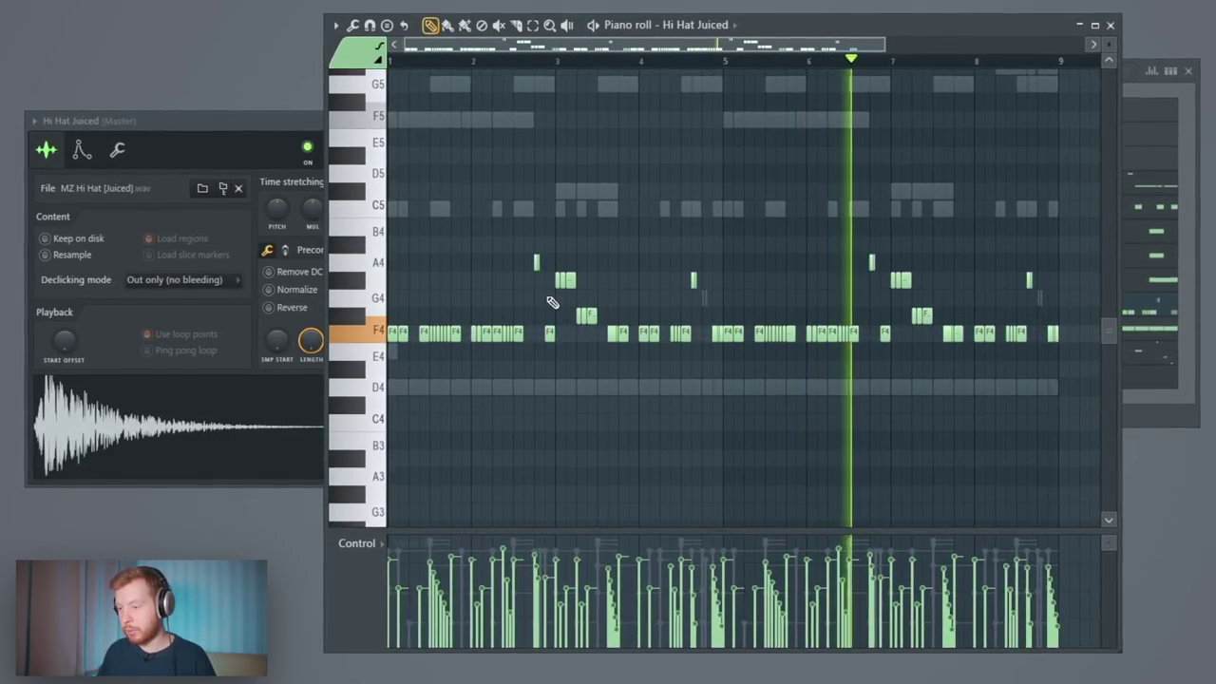
{"action": "scroll", "coordinate": [537, 338], "scroll_direction": "up", "scroll_amount": 5}
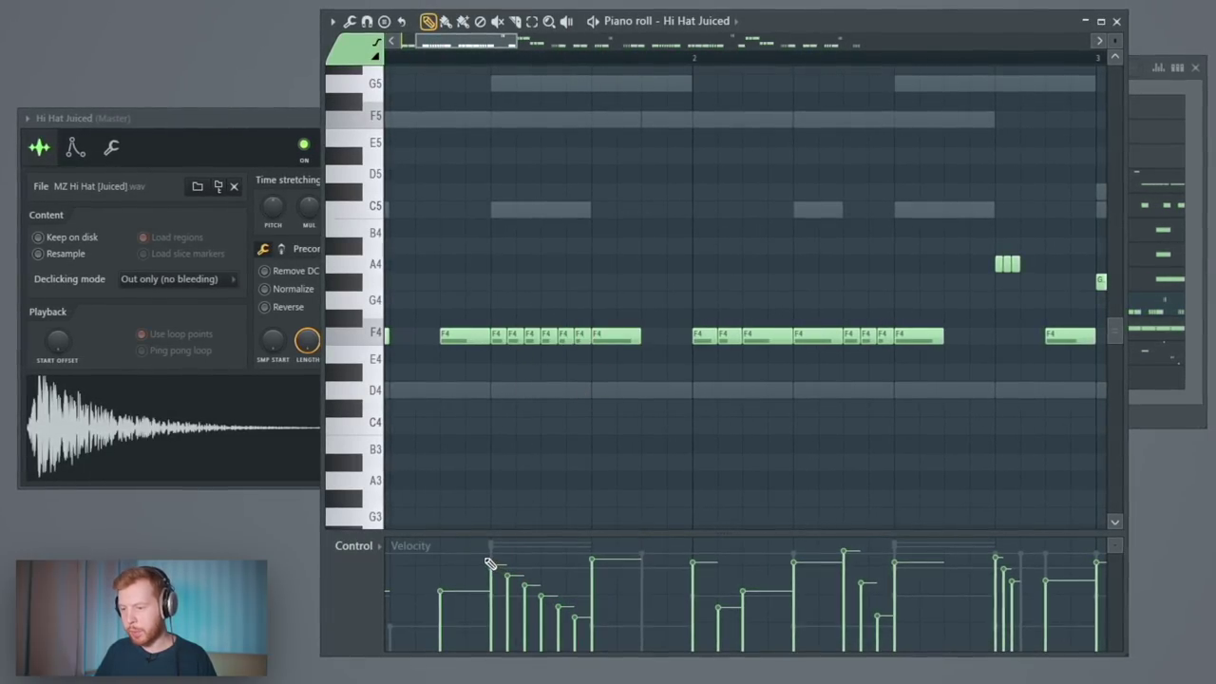
{"action": "right_click", "coordinate": [566, 395]}
{"action": "scroll", "coordinate": [559, 459], "scroll_direction": "down", "scroll_amount": 5}
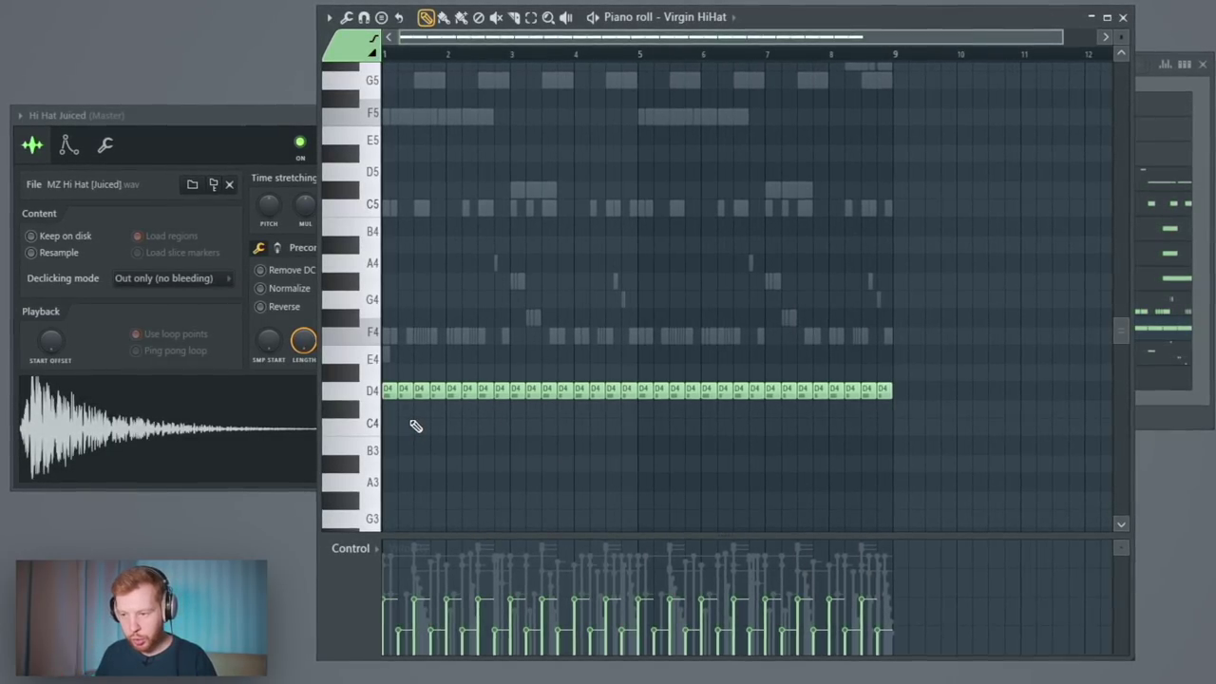
{"action": "right_click", "coordinate": [475, 340]}
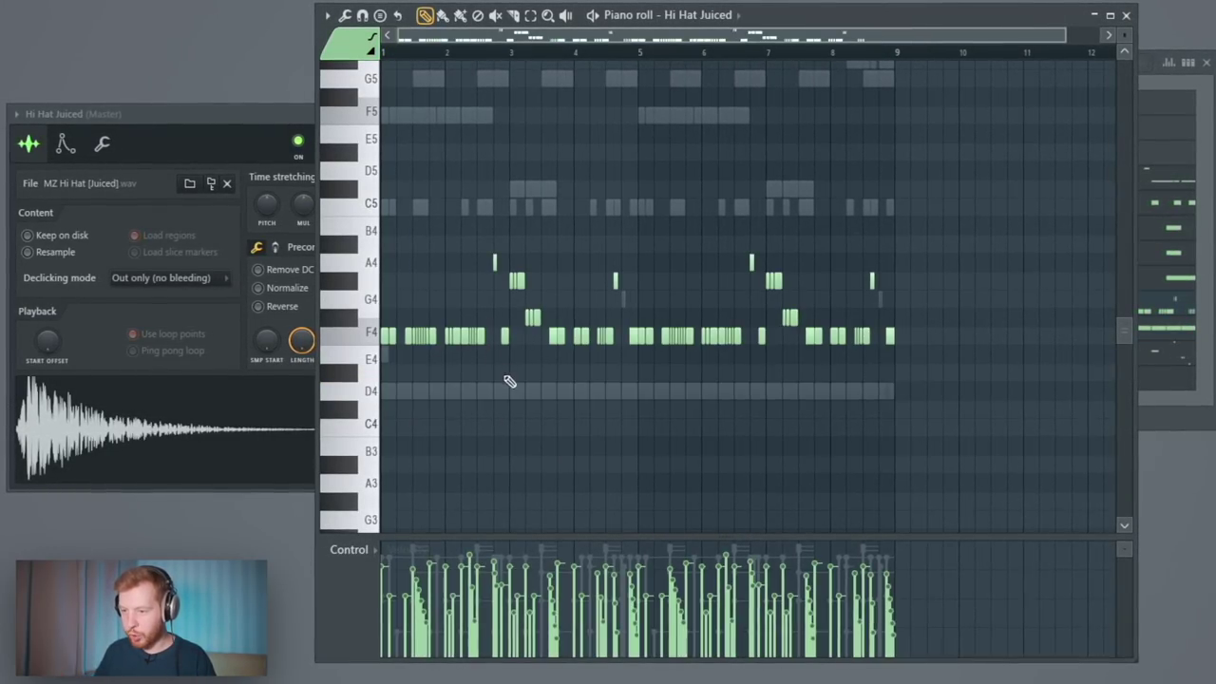
{"action": "scroll", "coordinate": [763, 385], "scroll_direction": "up", "scroll_amount": 6}
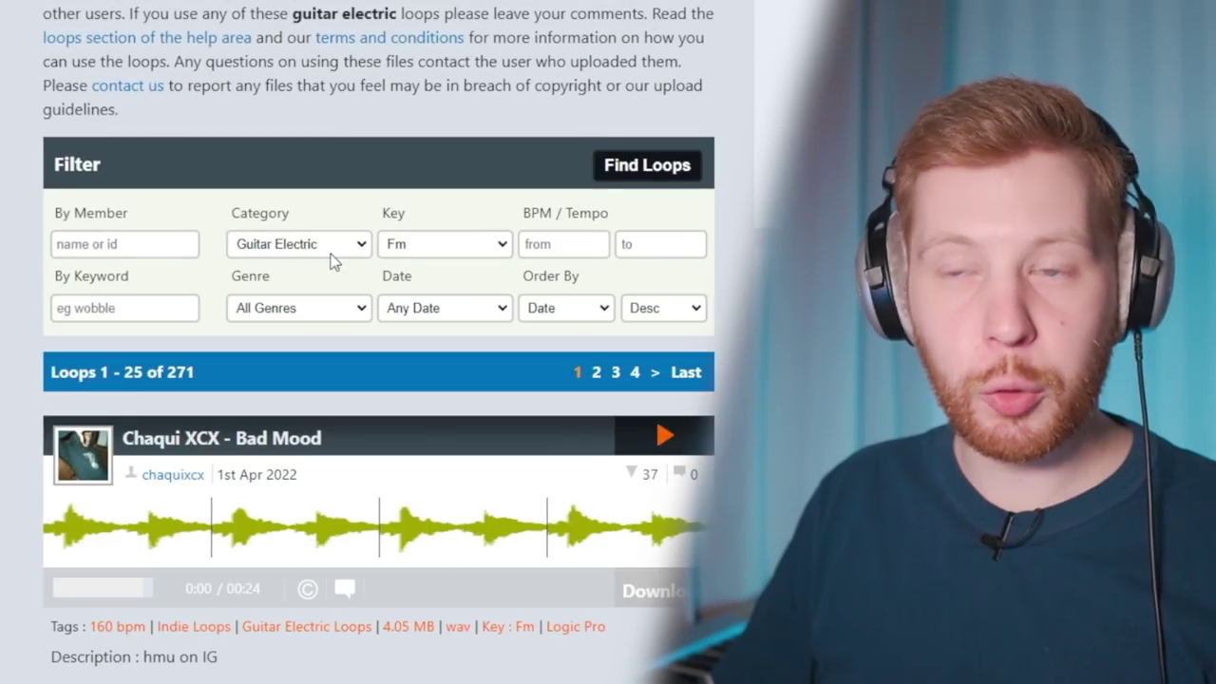
Step: Switch to Looperman and set the loop filter's category to Percussion and its key to Any Key
{"action": "left_click", "coordinate": [295, 243]}
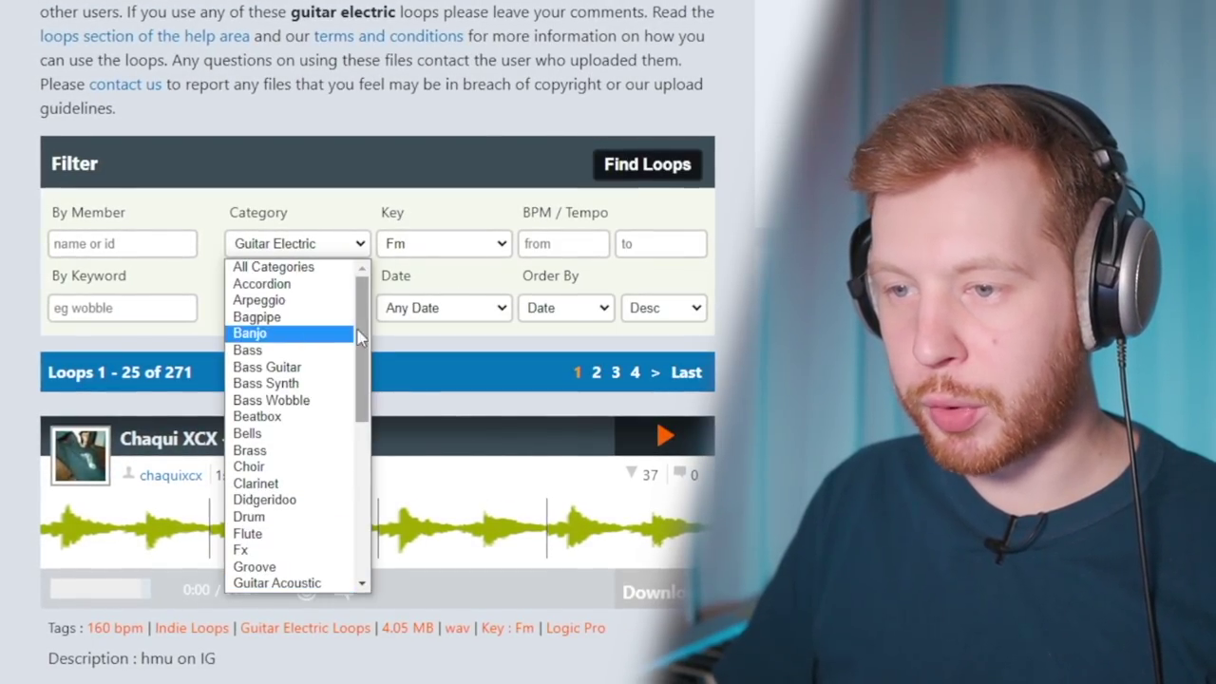
{"action": "left_click_drag", "start_coordinate": [362, 285], "coordinate": [374, 532]}
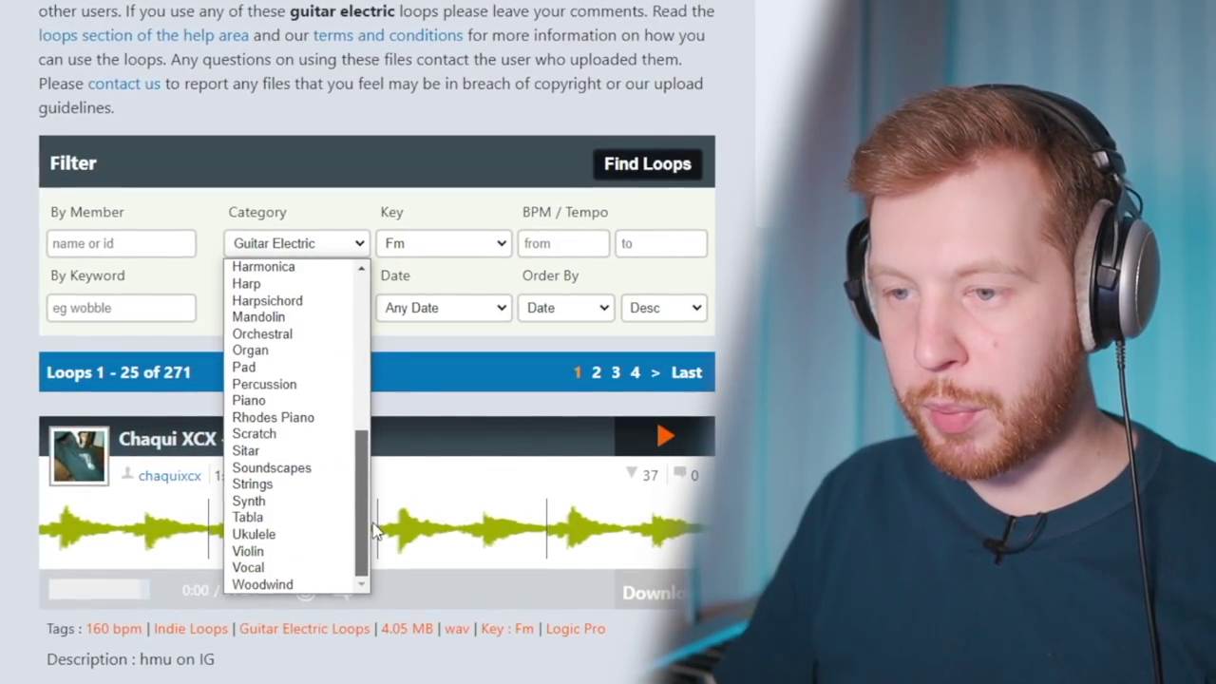
{"action": "left_click", "coordinate": [256, 384]}
{"action": "left_click", "coordinate": [456, 244]}
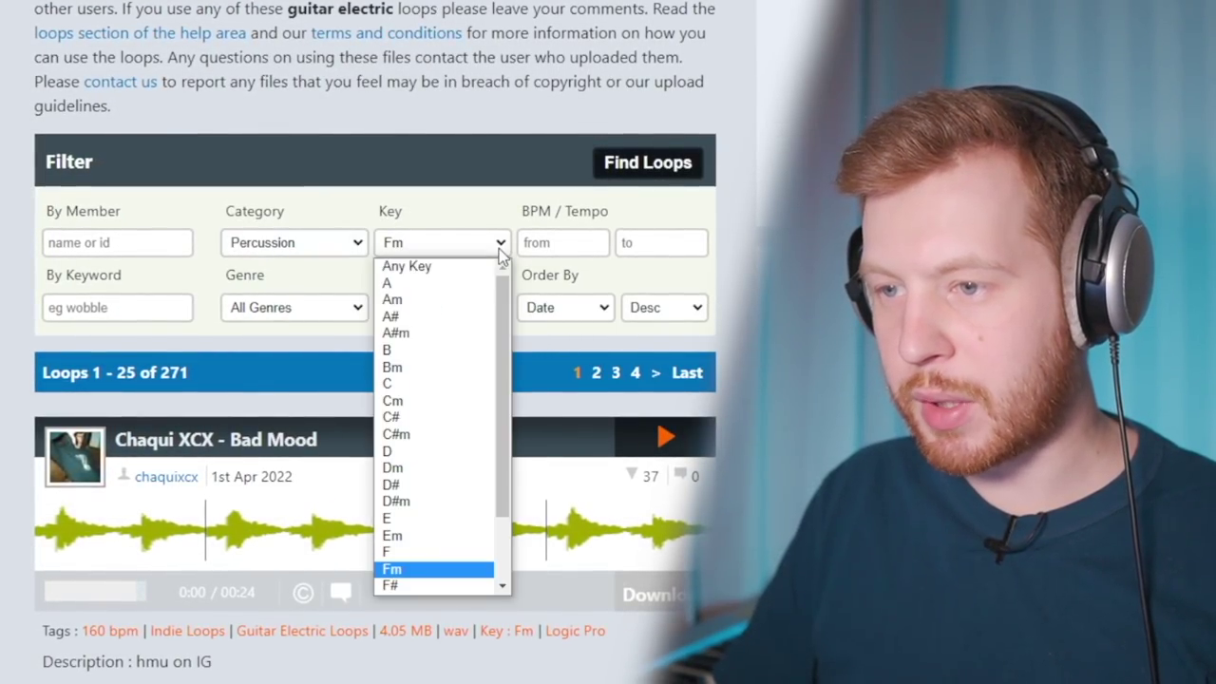
{"action": "left_click", "coordinate": [446, 265]}
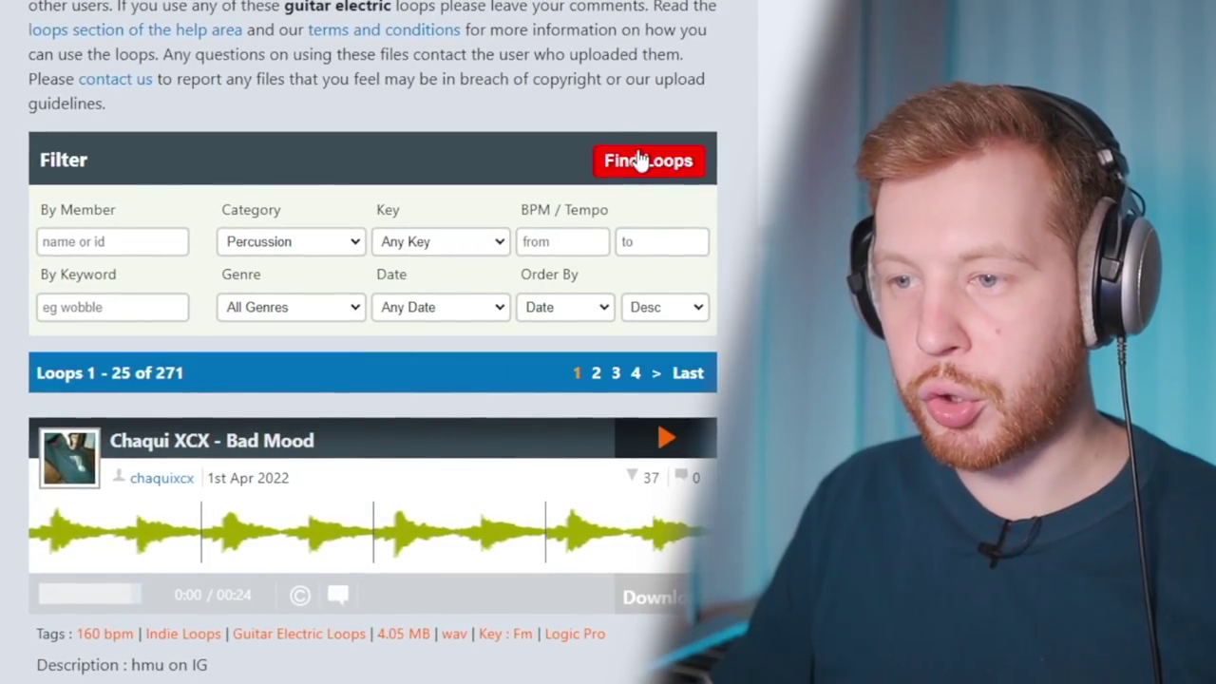
Step: Find percussion loops on Looperman and preview Stick To The Plan - Part 6 Perc Loop 160 and Afrobeat Shakerloop-djalo
{"action": "left_click", "coordinate": [639, 161]}
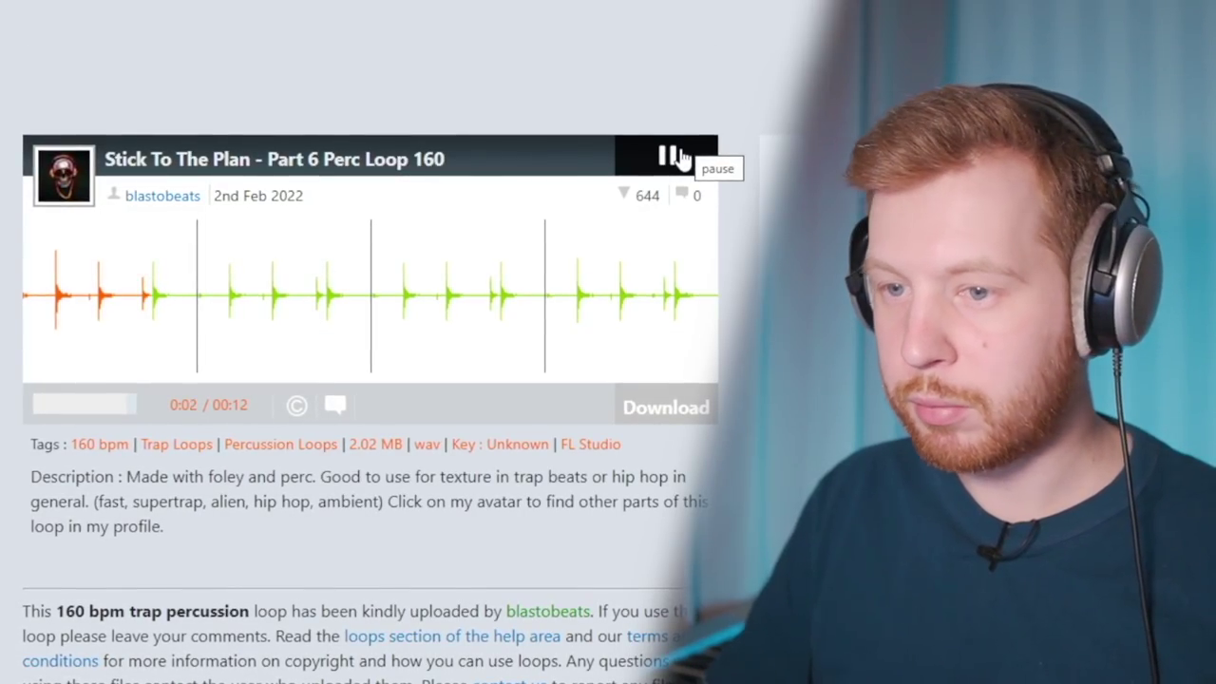
{"action": "left_click", "coordinate": [679, 156]}
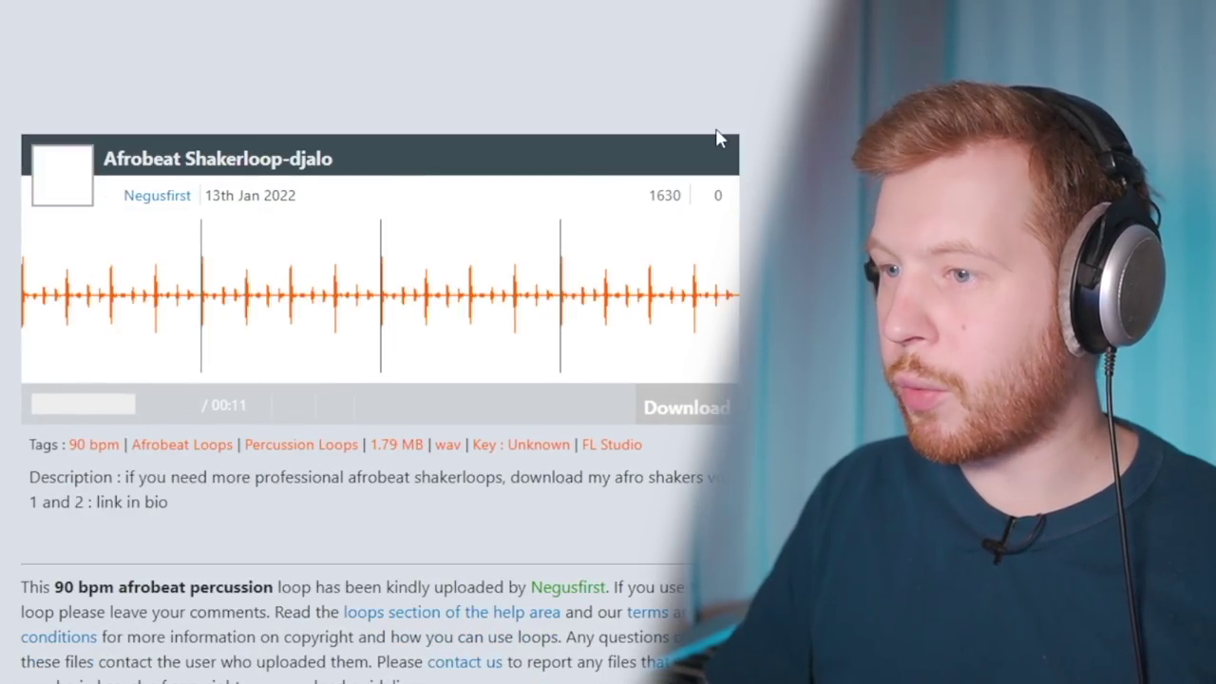
{"action": "left_click", "coordinate": [716, 152]}
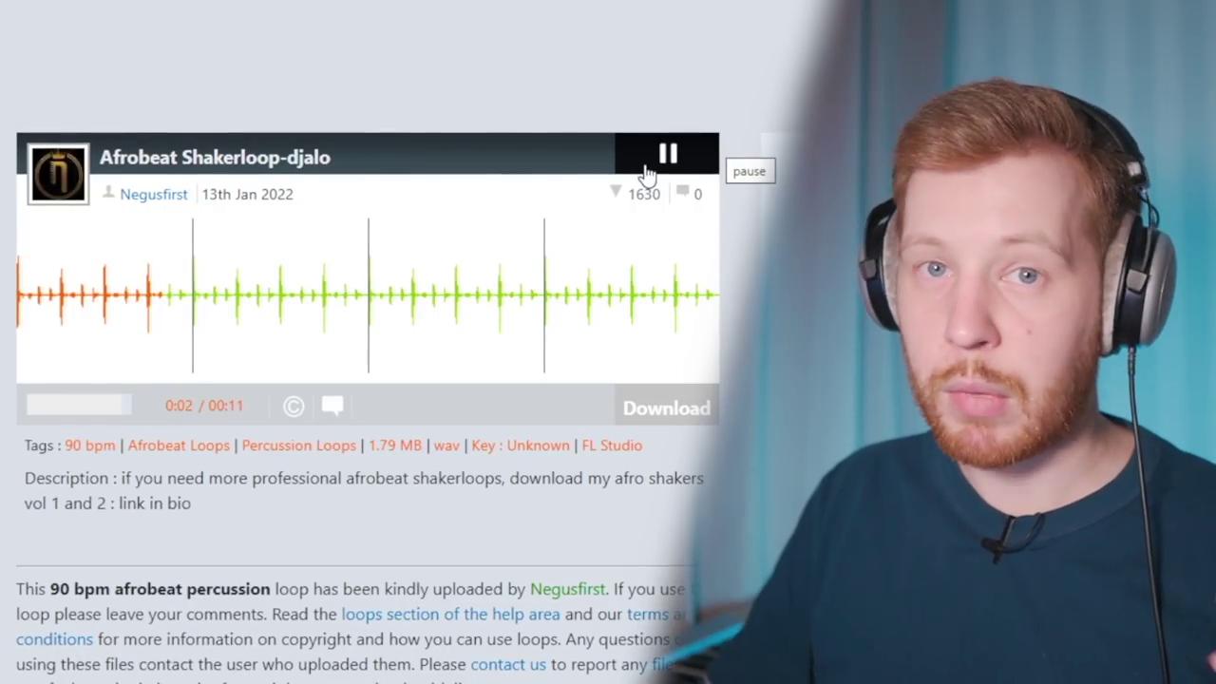
{"action": "left_click", "coordinate": [645, 170]}
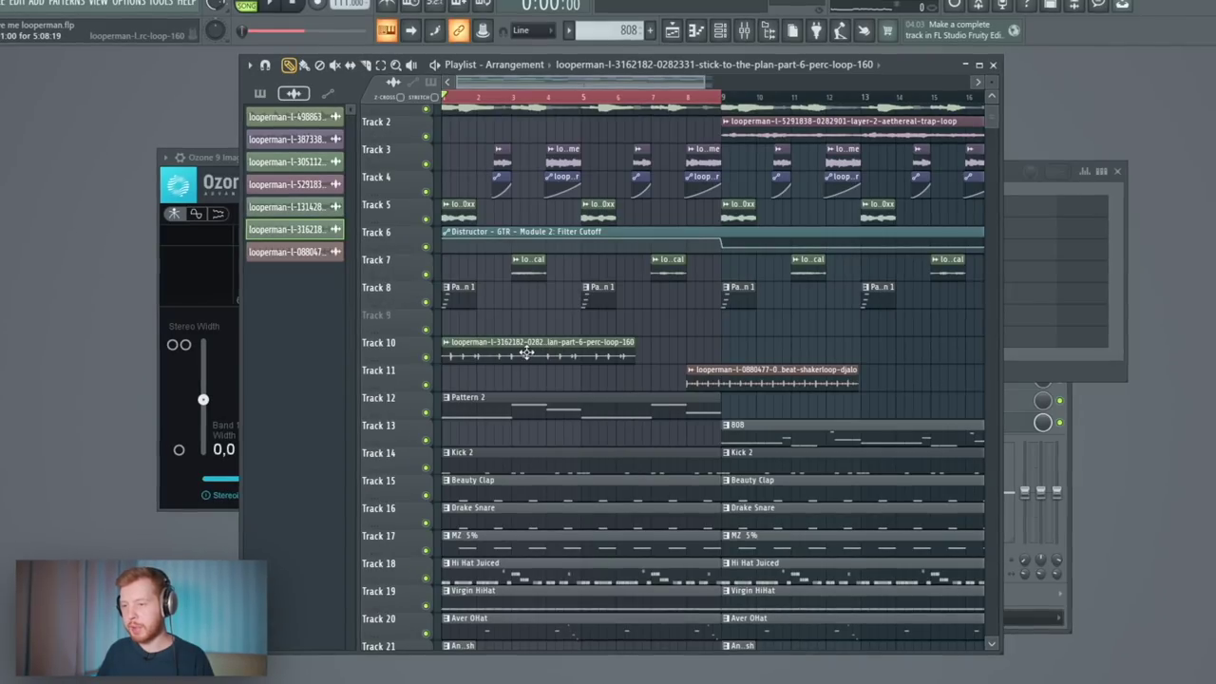
Step: Time-stretch the Stick To The Plan perc loop and Afrobeat shaker loop across bars 1 to 8, routed to the PERC and SHAKE mixer tracks
{"action": "double_click", "coordinate": [526, 354]}
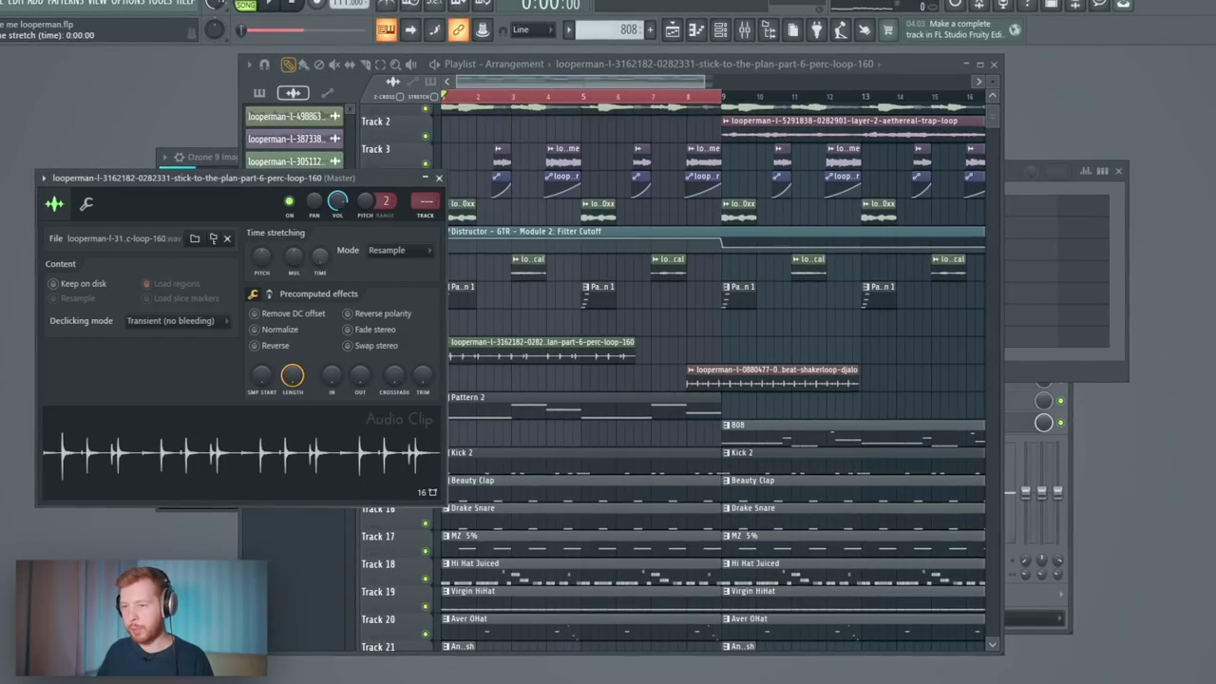
{"action": "left_click_drag", "start_coordinate": [321, 257], "coordinate": [320, 243]}
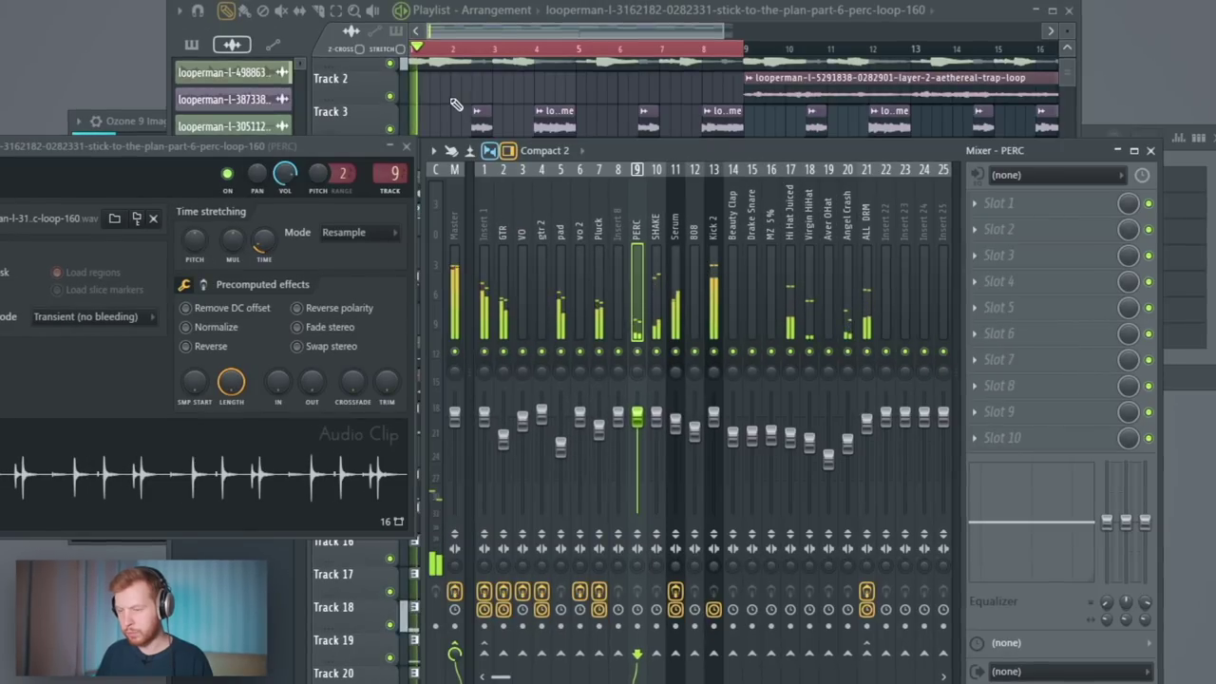
{"action": "left_click", "coordinate": [456, 104]}
{"action": "scroll", "coordinate": [454, 466], "scroll_direction": "down", "scroll_amount": 2}
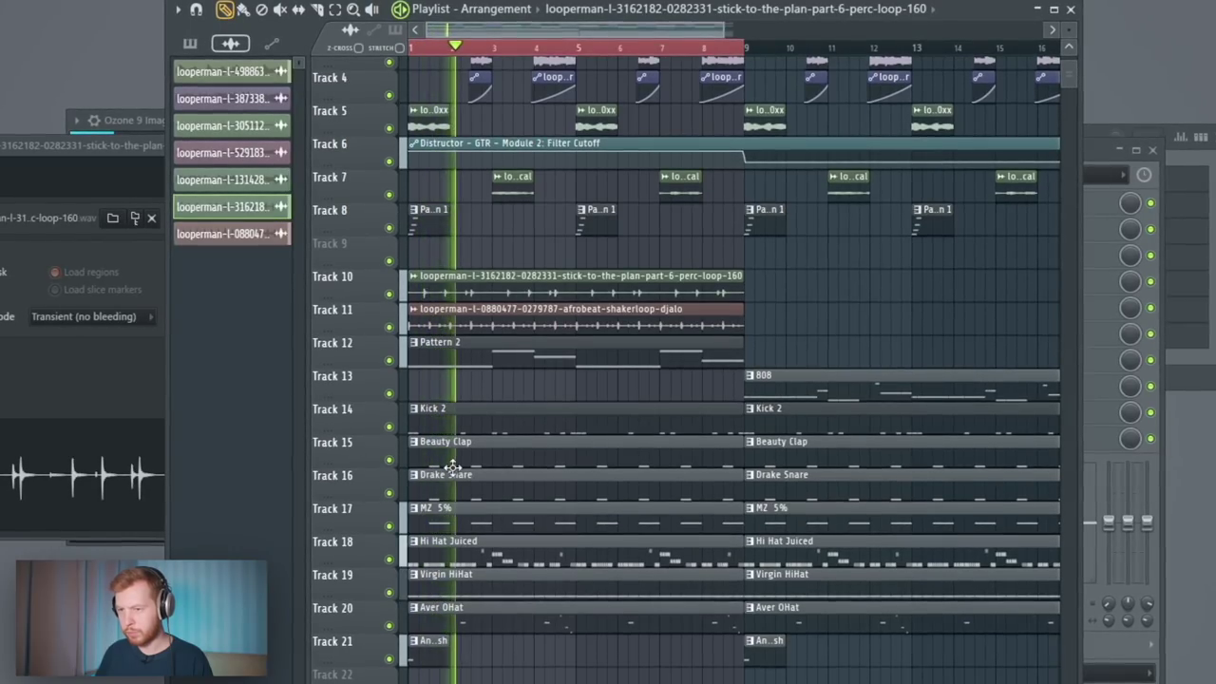
{"action": "scroll", "coordinate": [461, 452], "scroll_direction": "up", "scroll_amount": 1}
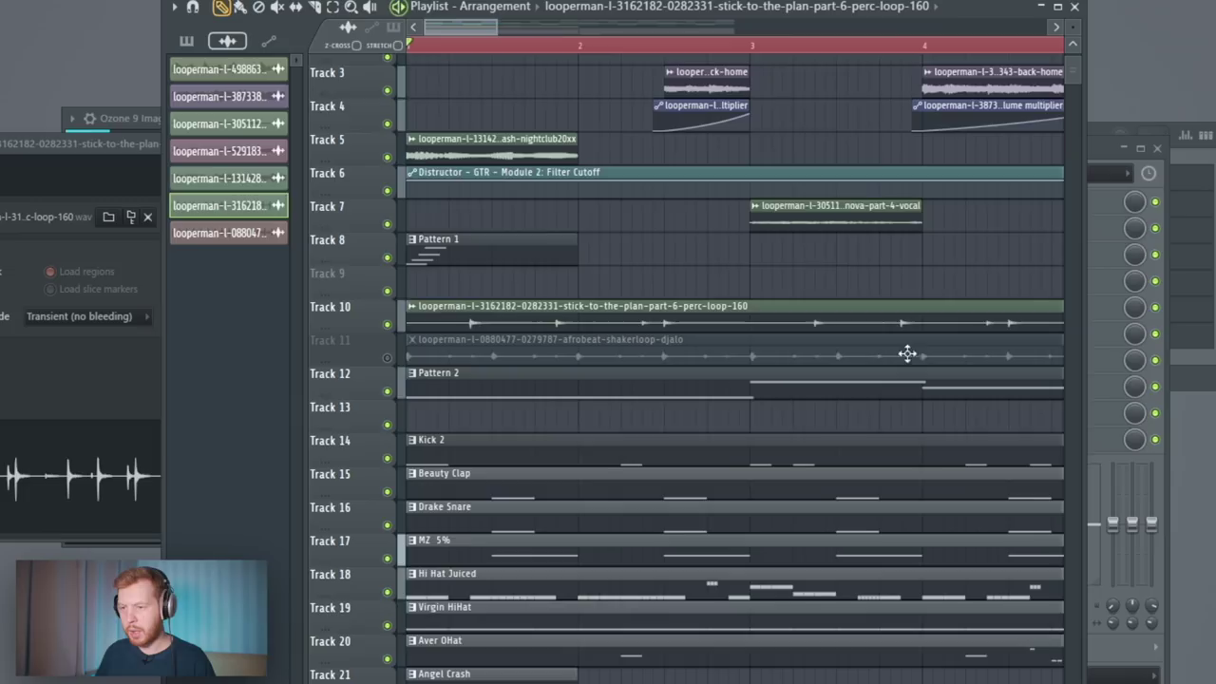
Step: Slice the Track 10 perc loop near the start of bar 1 and slip its audio so the hits line up with the beat
{"action": "scroll", "coordinate": [495, 352], "scroll_direction": "up", "scroll_amount": 2}
{"action": "scroll", "coordinate": [496, 352], "scroll_direction": "up", "scroll_amount": 3}
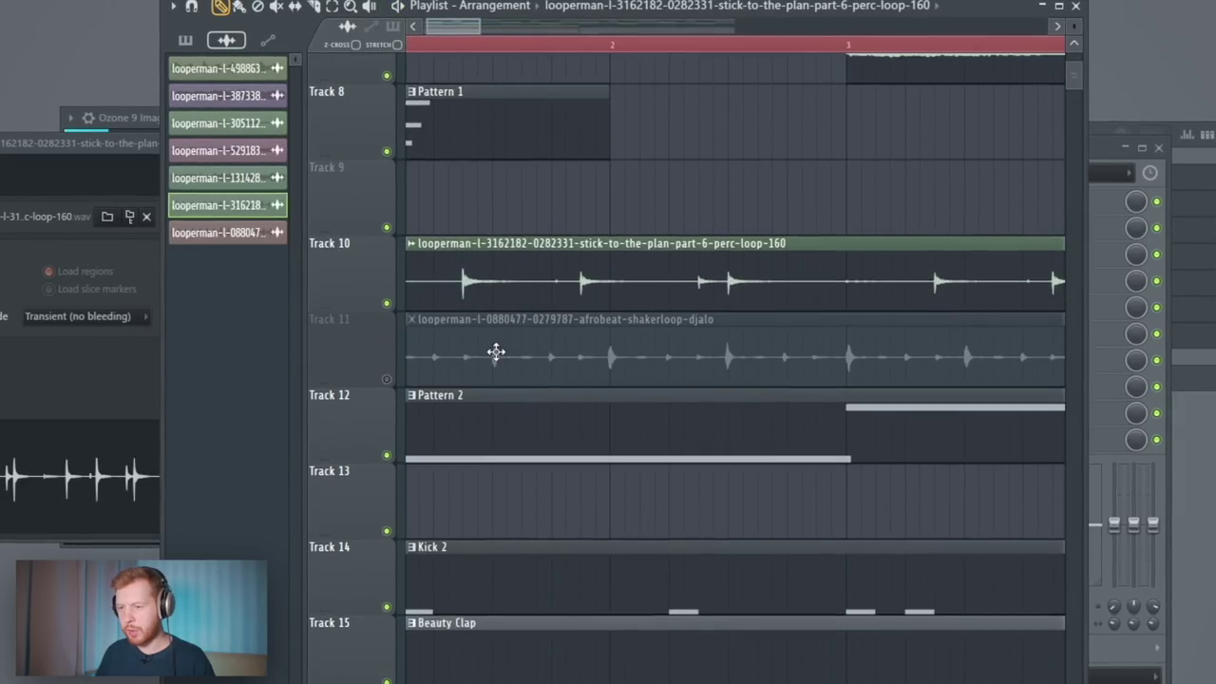
{"action": "left_click_drag", "start_coordinate": [496, 353], "coordinate": [930, 345]}
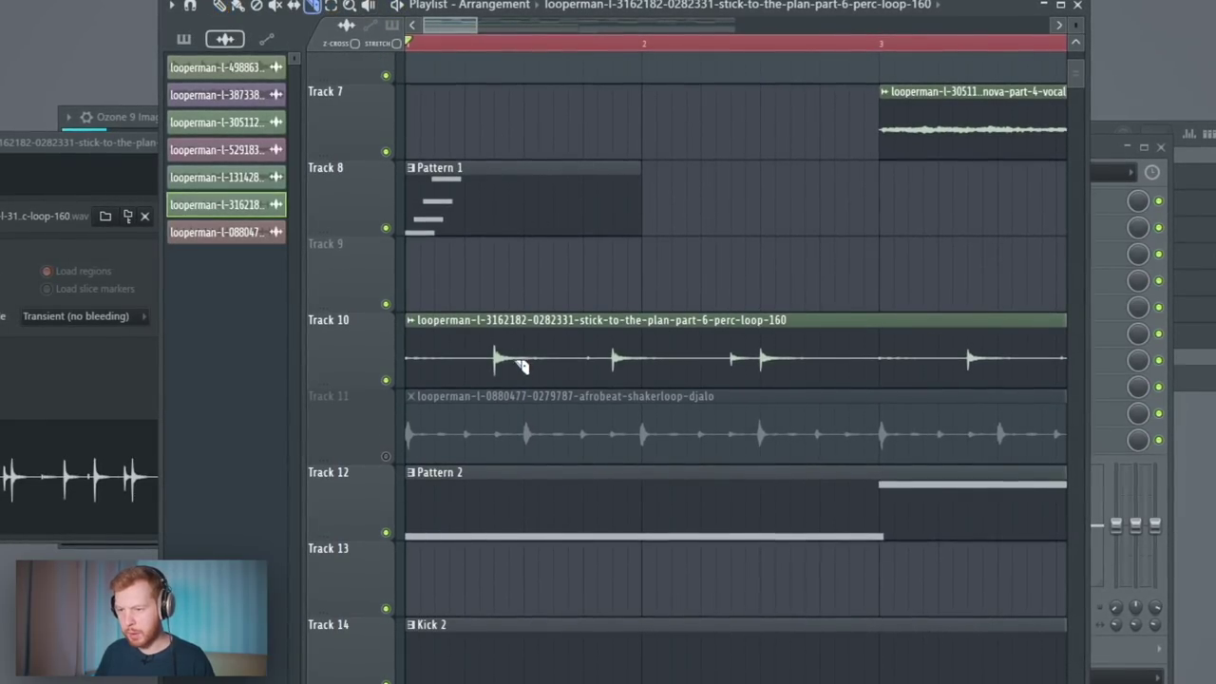
{"action": "key", "text": "space"}
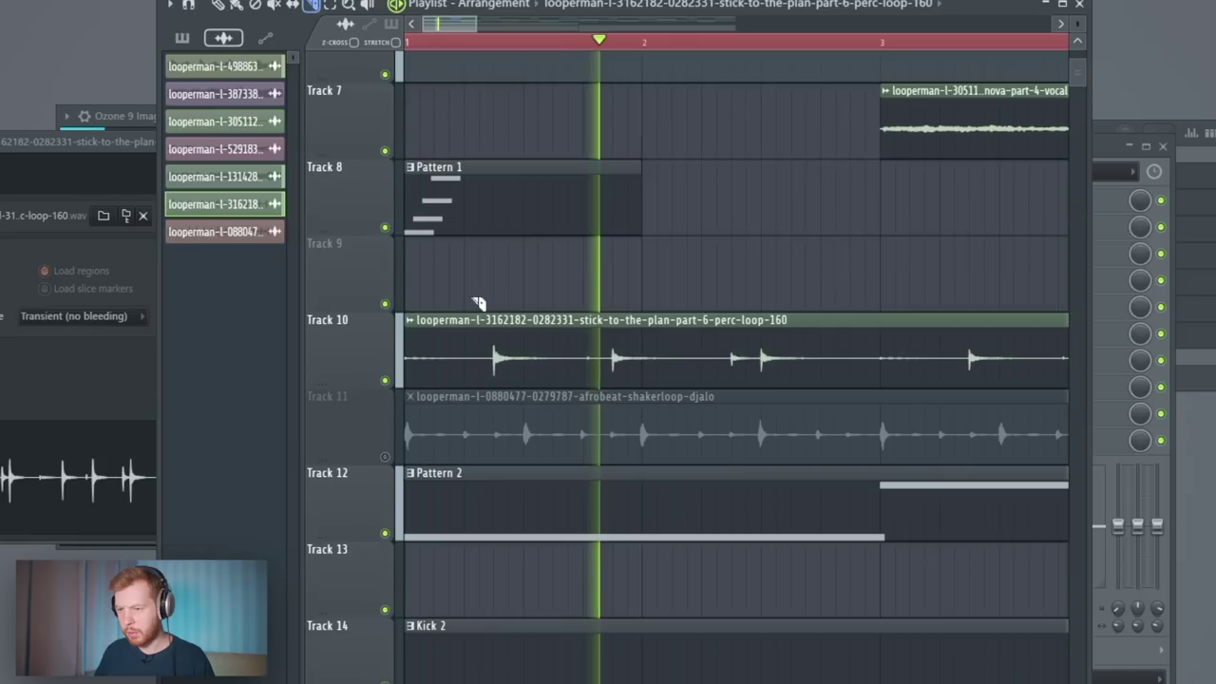
{"action": "key", "text": "space"}
{"action": "left_click", "coordinate": [465, 352]}
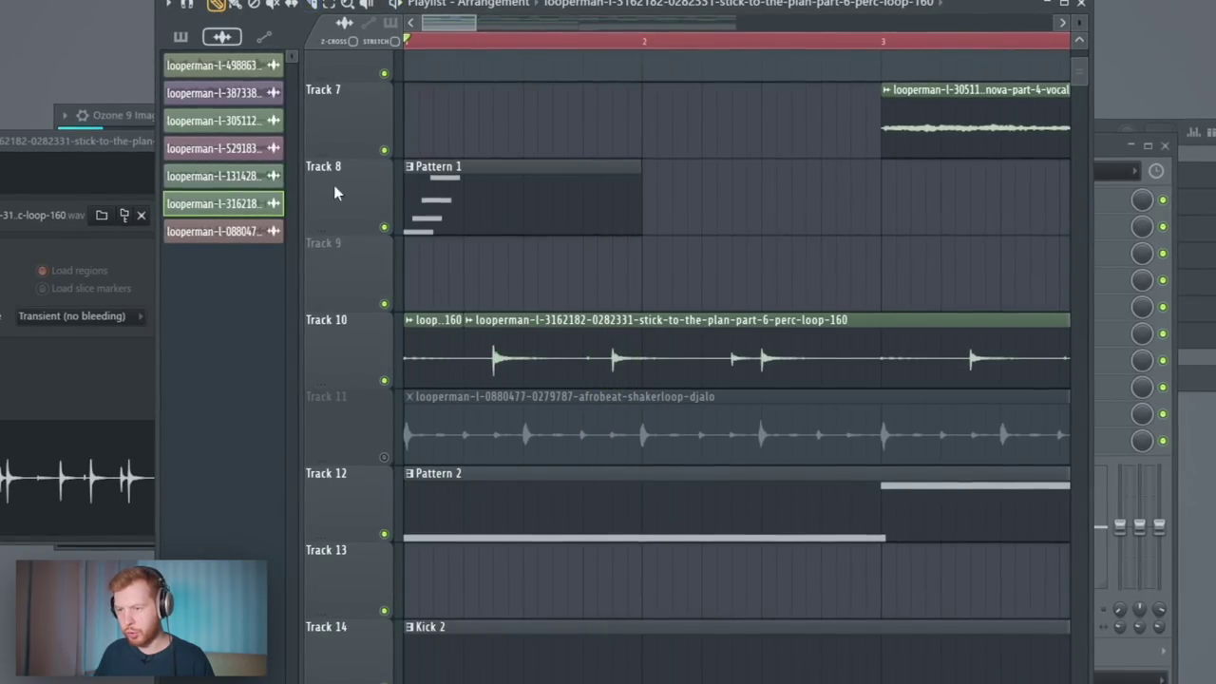
{"action": "left_click_drag", "start_coordinate": [479, 350], "coordinate": [570, 353]}
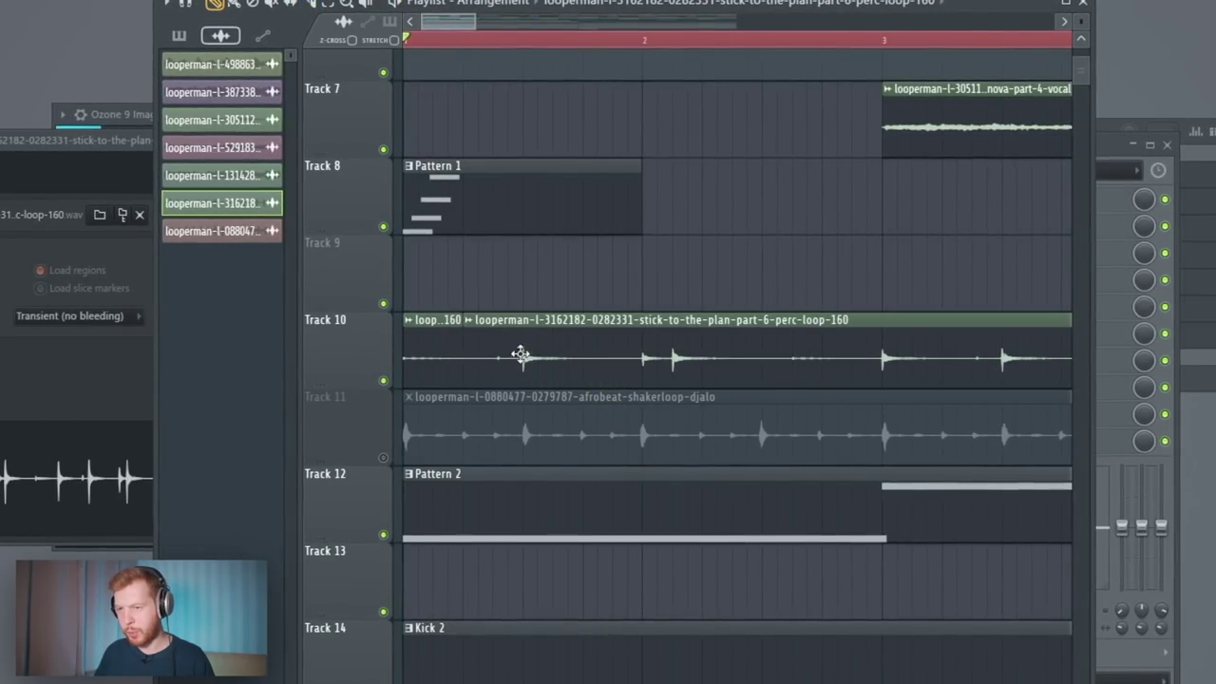
{"action": "key", "text": "space"}
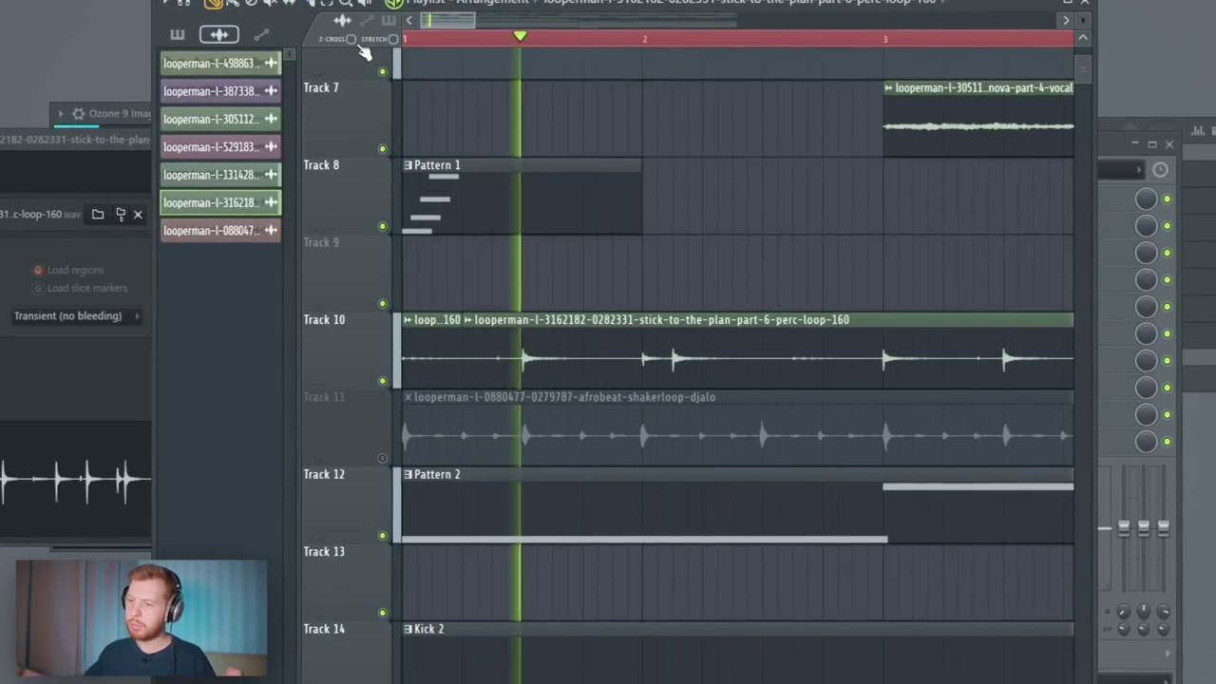
{"action": "key", "text": "space"}
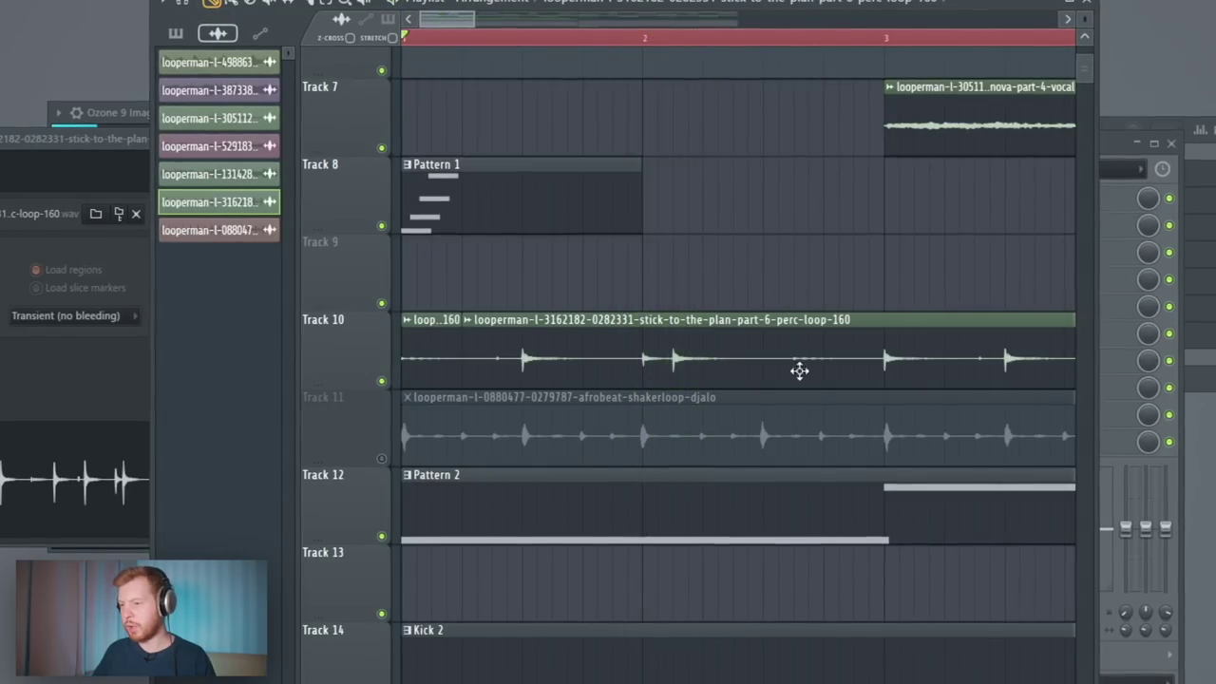
Step: Slice the Track 10 perc loop further around bar 3 and rearrange the pieces to fit the rhythm
{"action": "left_click", "coordinate": [796, 38]}
{"action": "key", "text": "space"}
{"action": "key", "text": "space"}
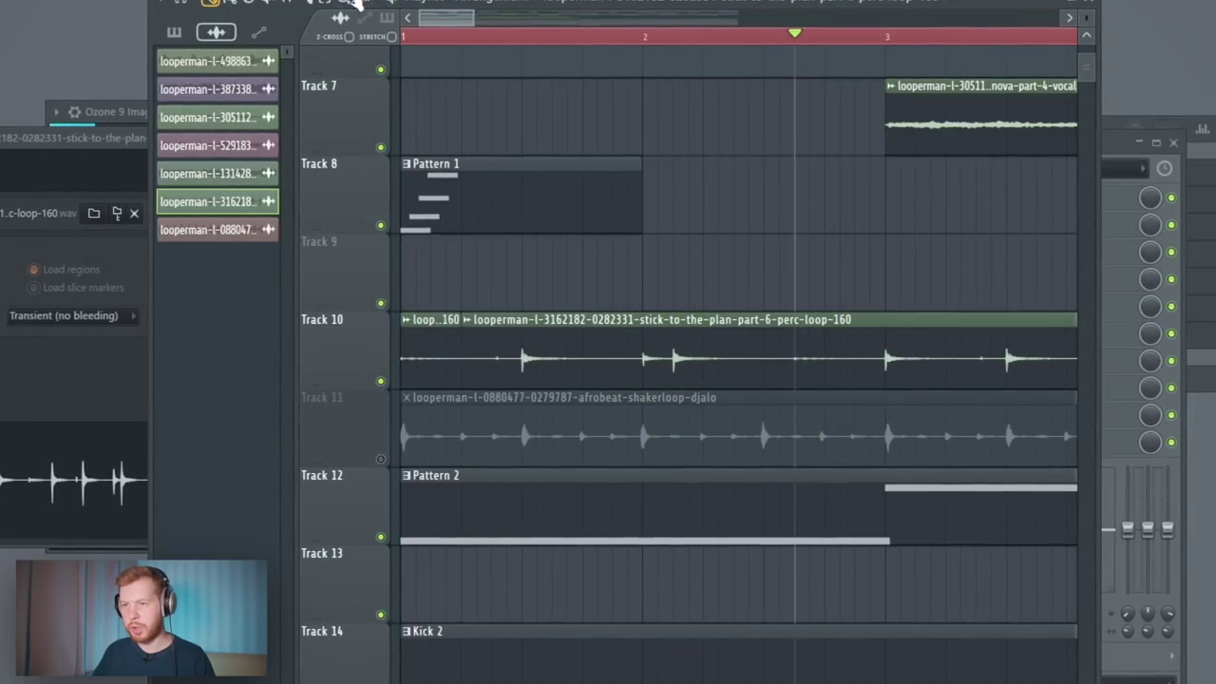
{"action": "left_click_drag", "start_coordinate": [885, 344], "coordinate": [885, 380]}
{"action": "key", "text": "p"}
{"action": "left_click_drag", "start_coordinate": [882, 339], "coordinate": [762, 334]}
{"action": "mouse_move", "coordinate": [973, 359]}
{"action": "left_mouse_down"}
{"action": "mouse_move", "coordinate": [869, 361]}
{"action": "mouse_move", "coordinate": [883, 362]}
{"action": "left_mouse_up"}
{"action": "left_click_drag", "start_coordinate": [758, 344], "coordinate": [786, 341]}
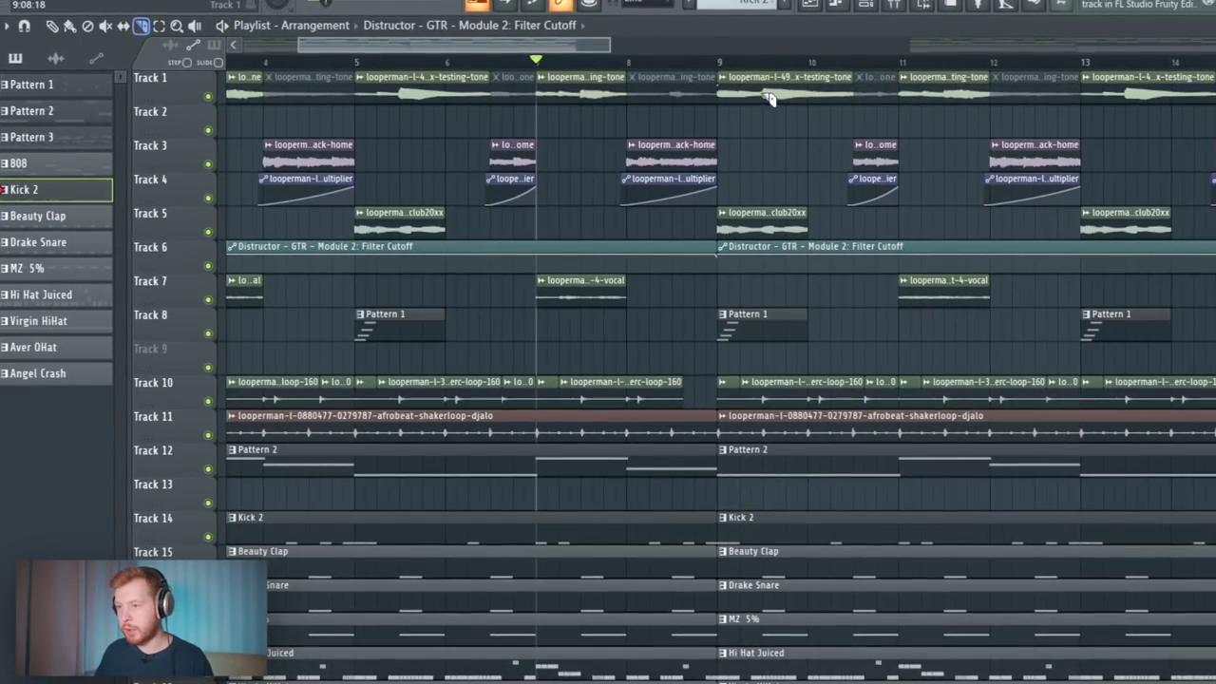
Step: Split all clips halfway through bar 9 and mute those in its first half except Pattern 1 on Track 8
{"action": "left_click_drag", "start_coordinate": [751, 679], "coordinate": [763, 682]}
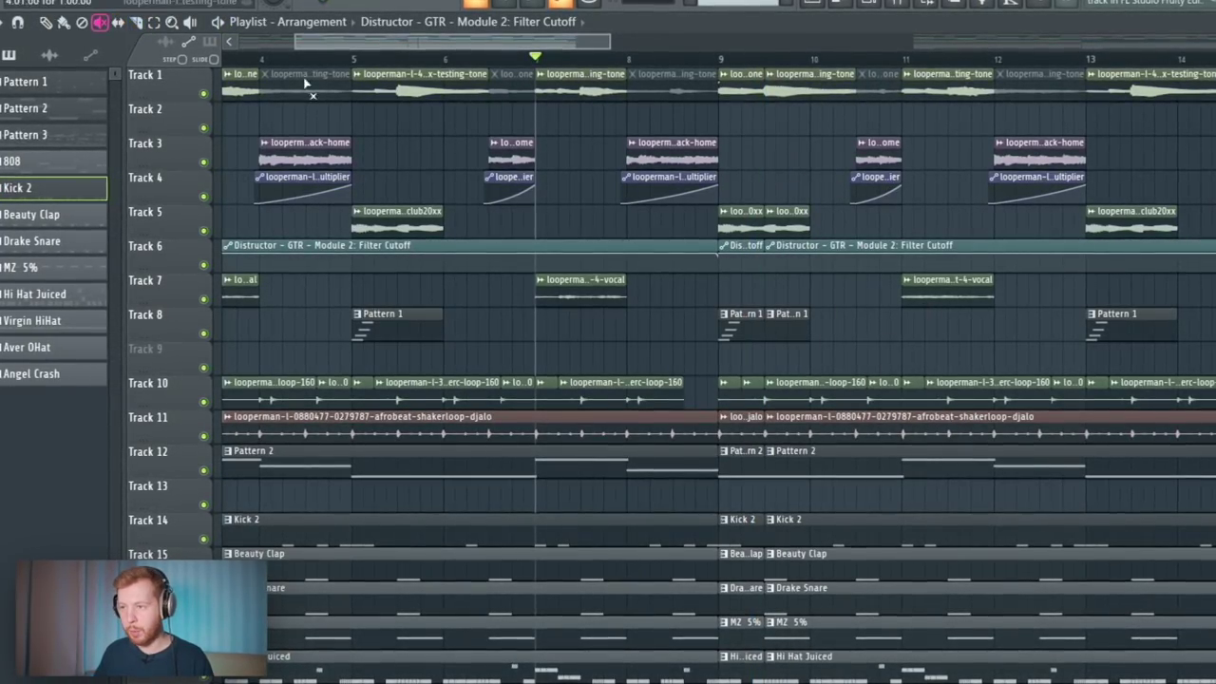
{"action": "left_click", "coordinate": [746, 385]}
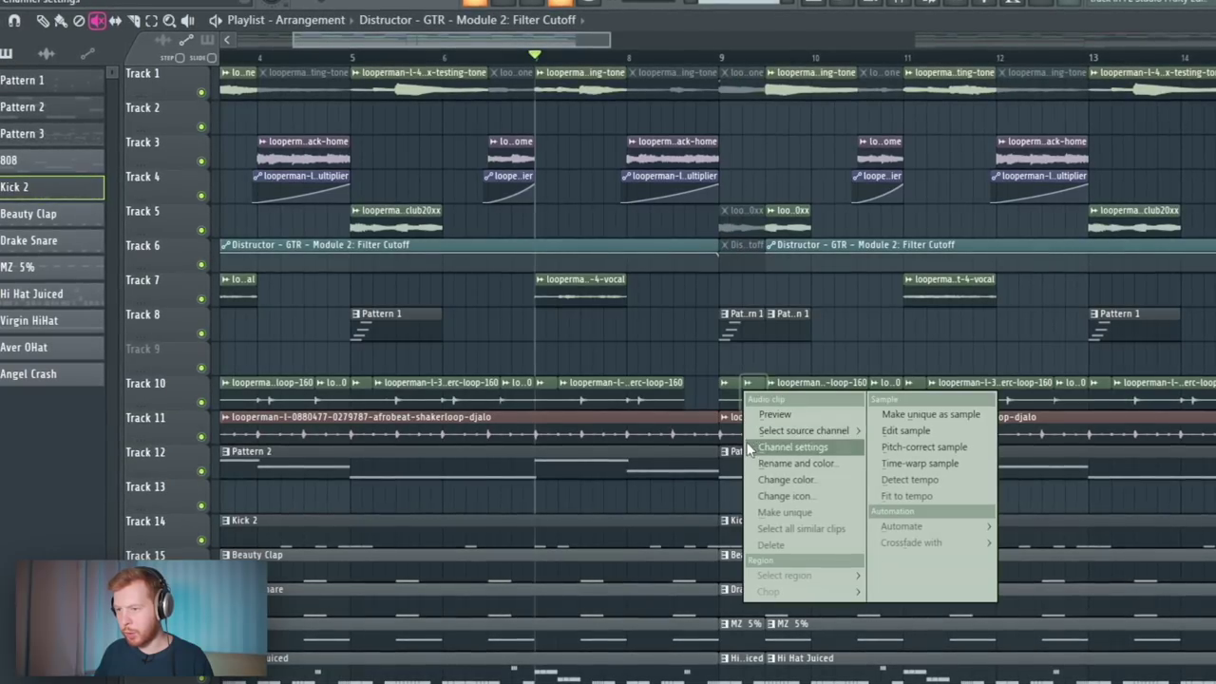
{"action": "left_click", "coordinate": [752, 445]}
{"action": "left_click", "coordinate": [735, 401]}
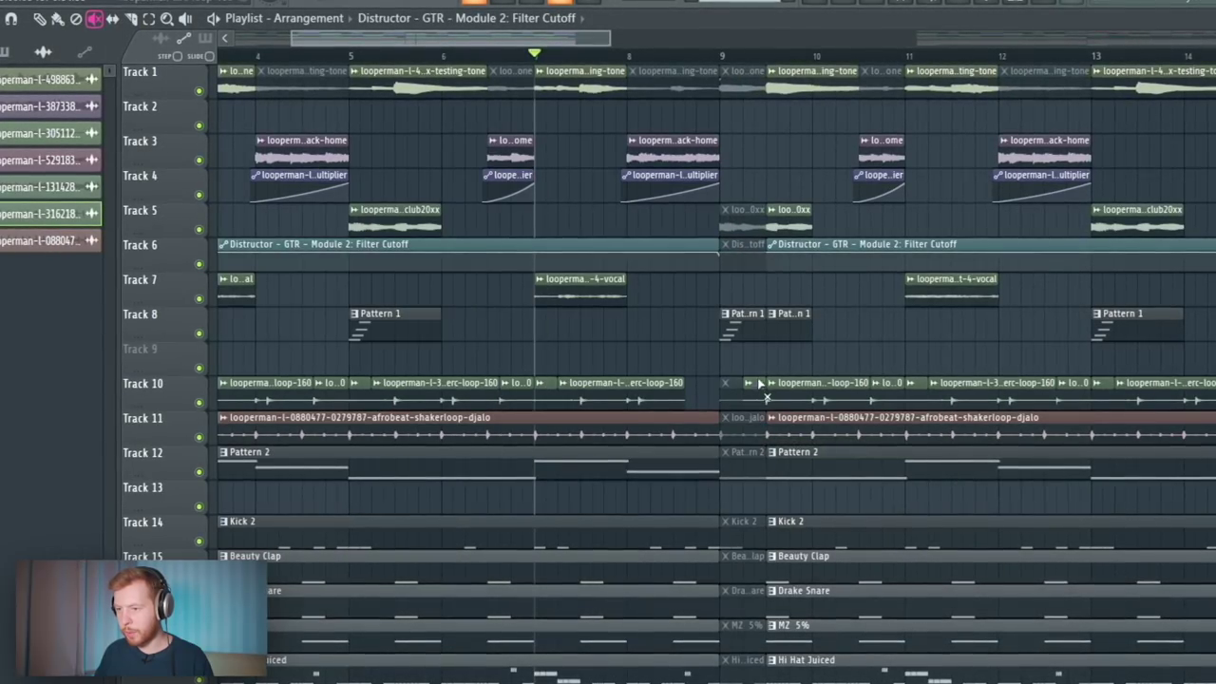
{"action": "key", "text": "space"}
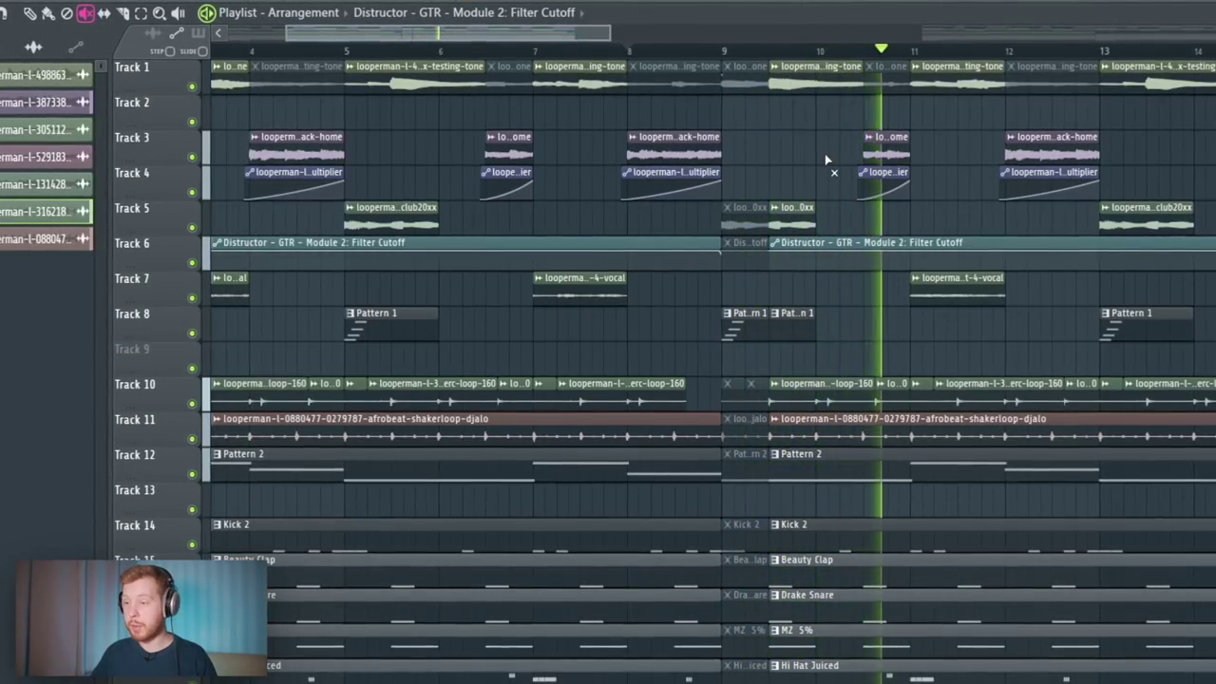
Step: Add the [AOM] Angel Crash (6) audio clip leading into bar 17 and move the section starting at bar 41 to bar 17
{"action": "scroll", "coordinate": [826, 160], "scroll_direction": "down", "scroll_amount": 3}
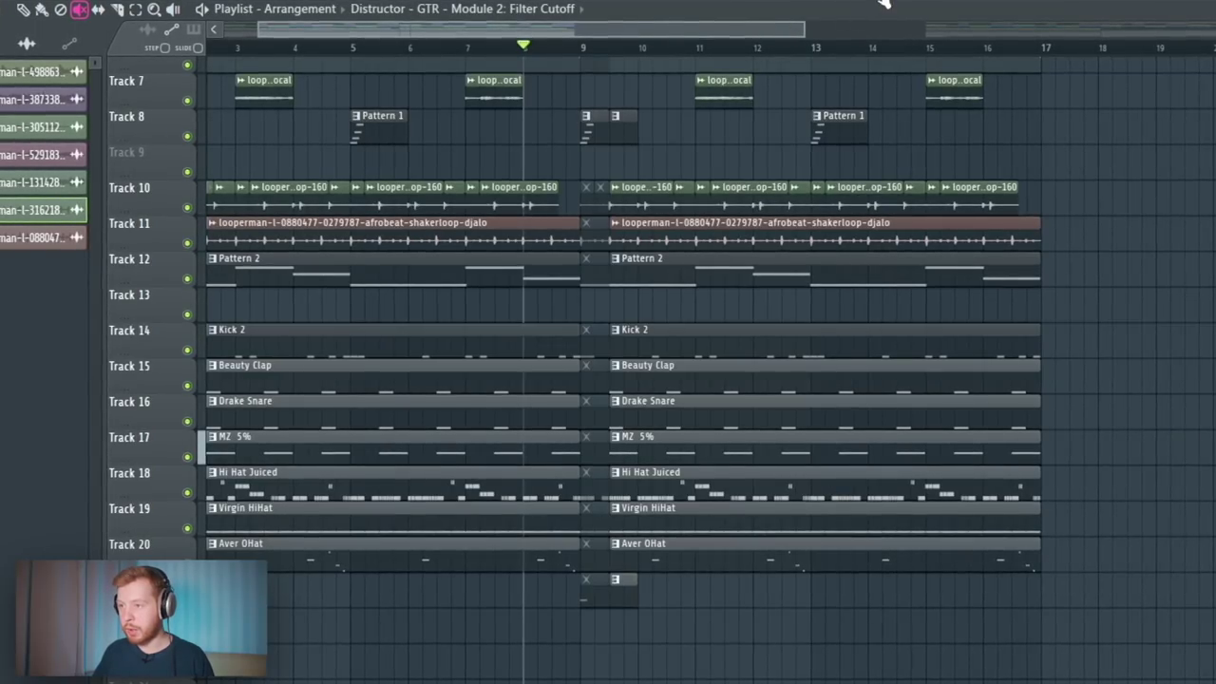
{"action": "key", "text": "F6"}
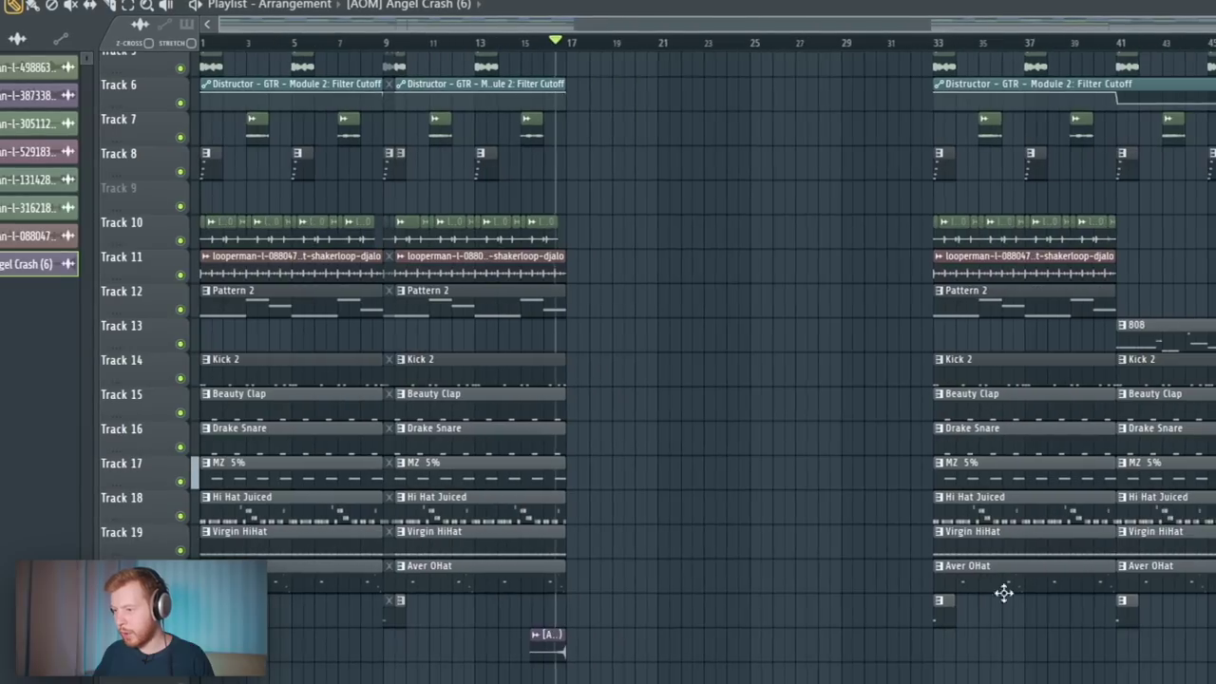
{"action": "mouse_move", "coordinate": [1215, 646]}
{"action": "left_mouse_down"}
{"action": "mouse_move", "coordinate": [1208, 163]}
{"action": "mouse_move", "coordinate": [1154, 9]}
{"action": "mouse_move", "coordinate": [1127, 3]}
{"action": "left_mouse_up"}
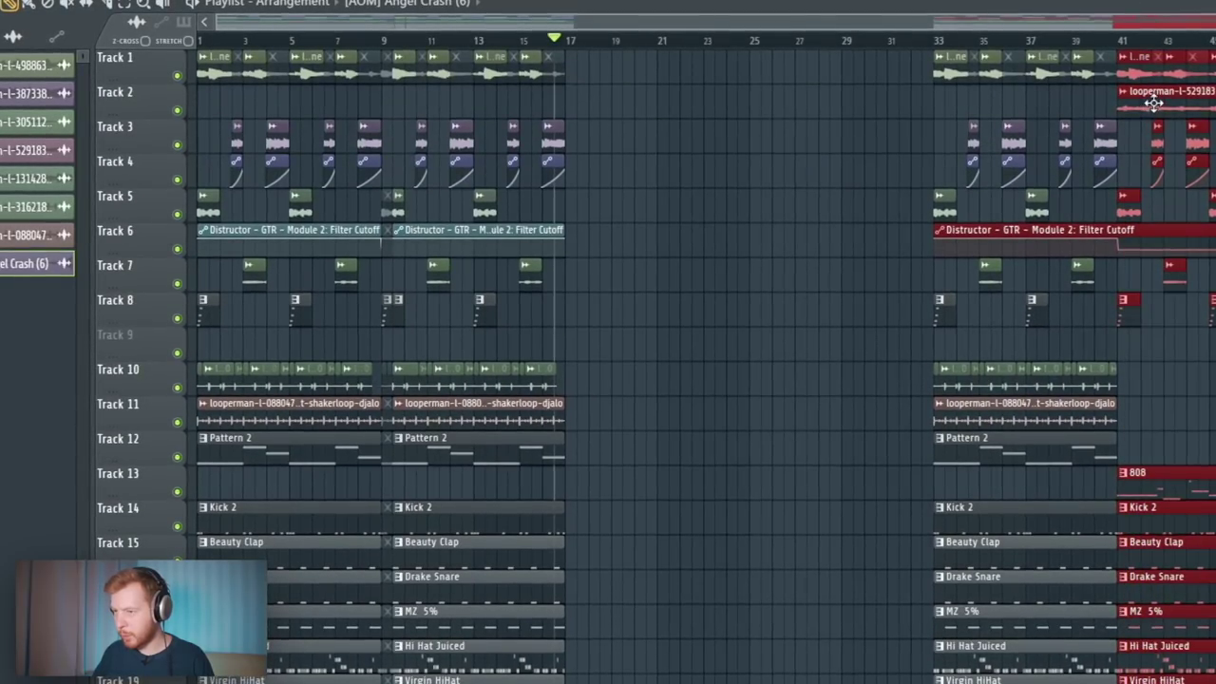
{"action": "left_click_drag", "start_coordinate": [1153, 103], "coordinate": [601, 113]}
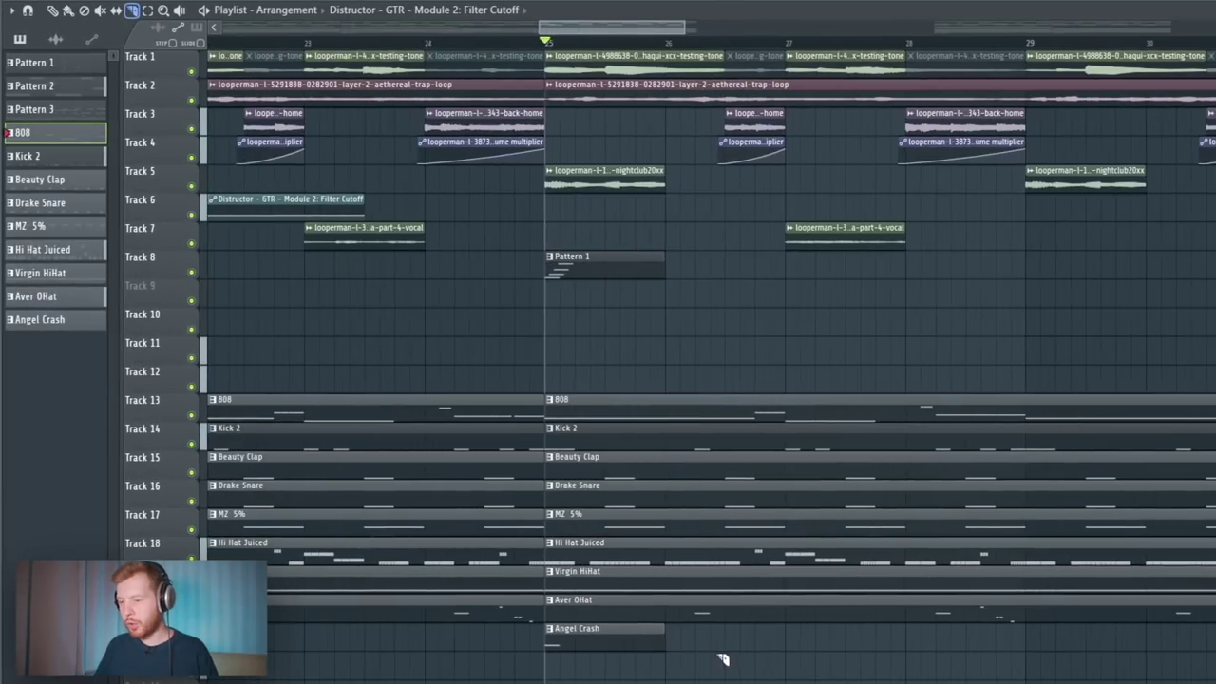
Step: Split the clips halfway through bar 25, shorten its first-half drum clips and mute the Track 1 and Track 5 pieces there
{"action": "scroll", "coordinate": [622, 648], "scroll_direction": "up", "scroll_amount": 4}
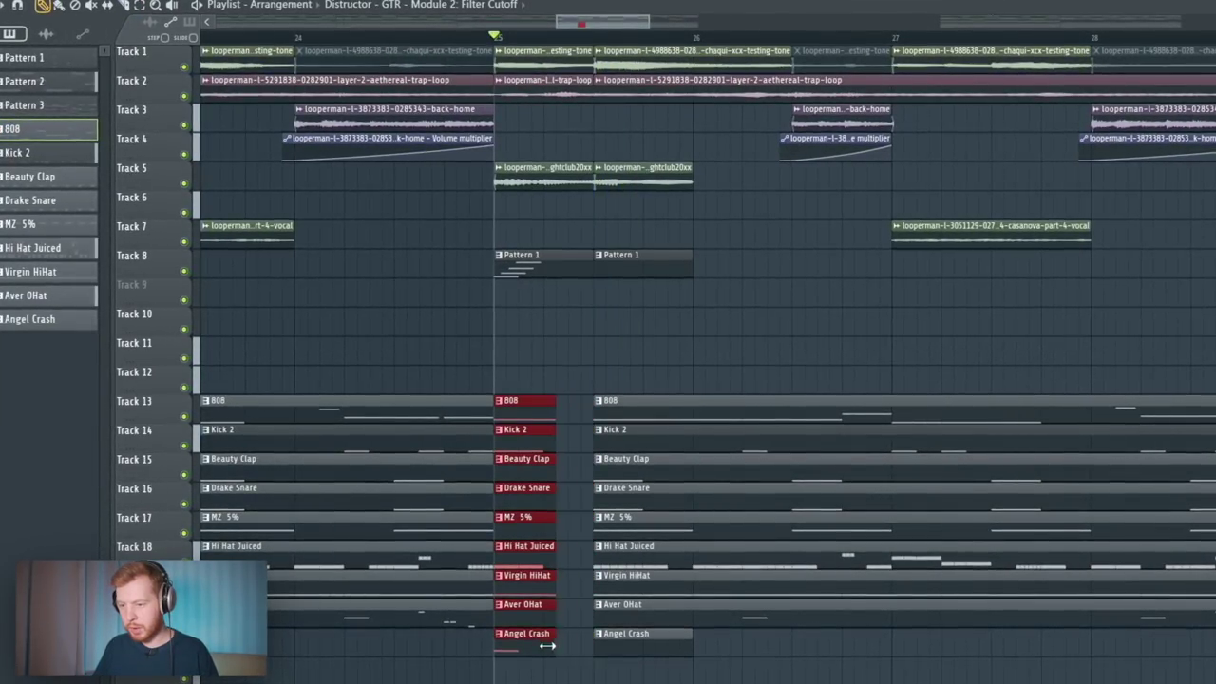
{"action": "scroll", "coordinate": [537, 561], "scroll_direction": "up", "scroll_amount": 5}
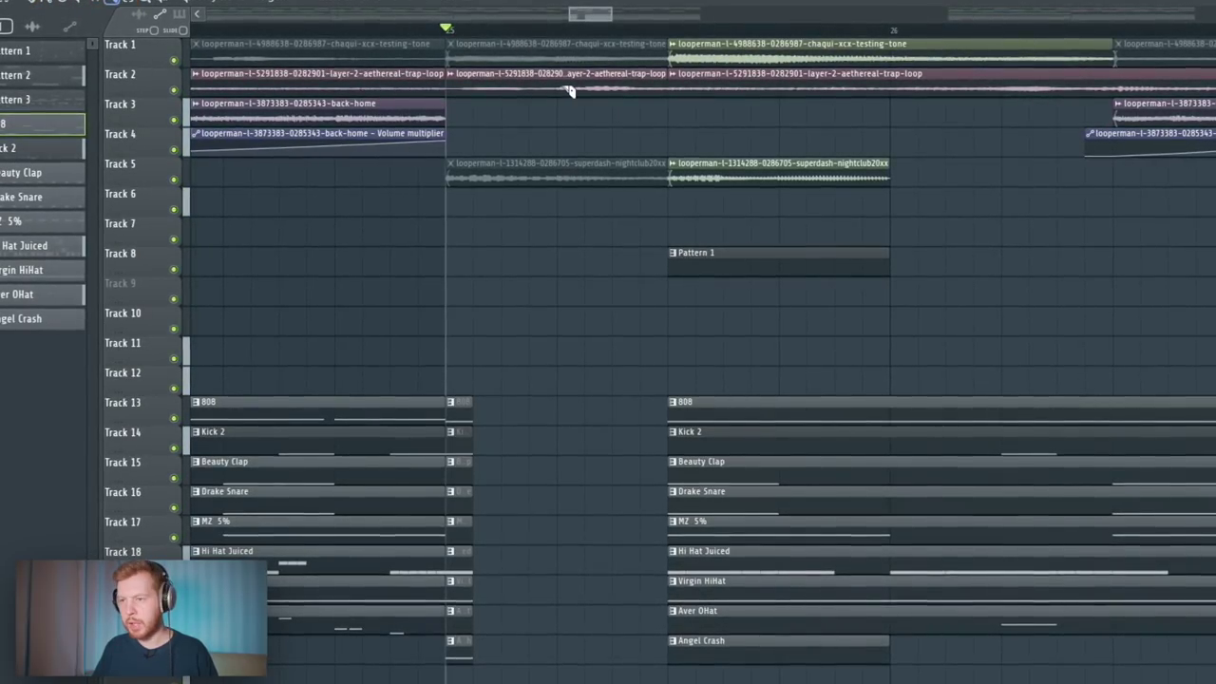
Step: Chop the aethereal trap loop in bar 25 into two short stutters and set its declicking mode to Generic (bleeding)
{"action": "key", "text": "space"}
{"action": "key", "text": "space"}
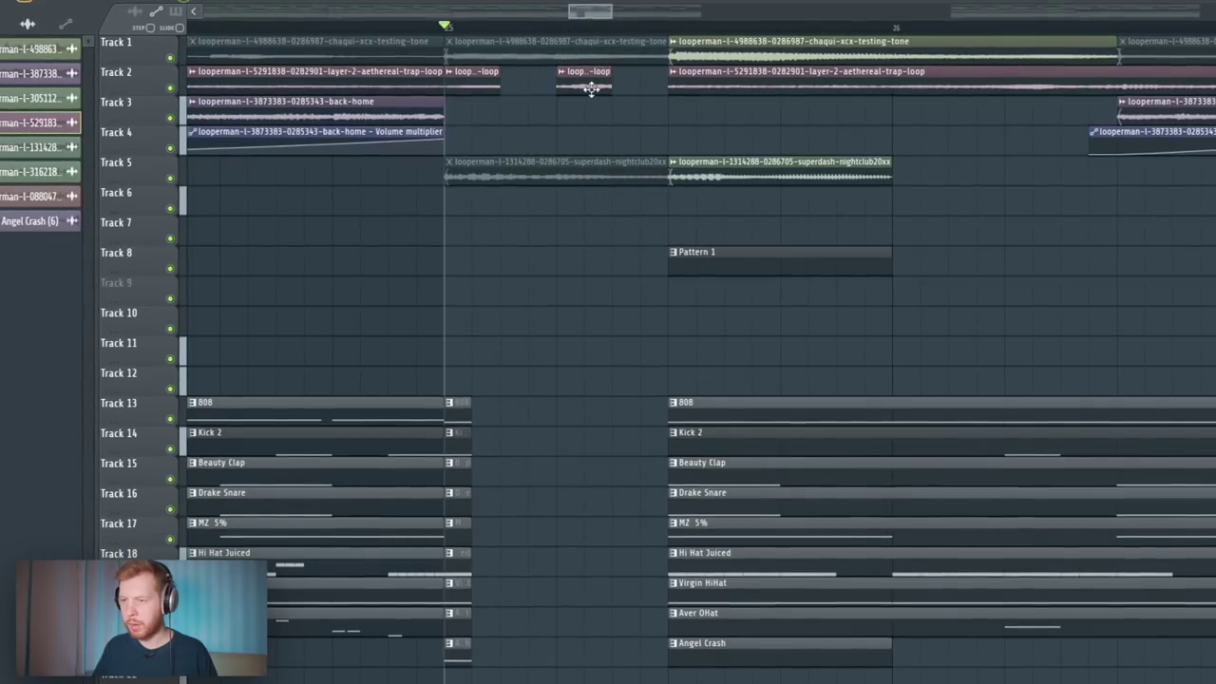
{"action": "double_click", "coordinate": [589, 84]}
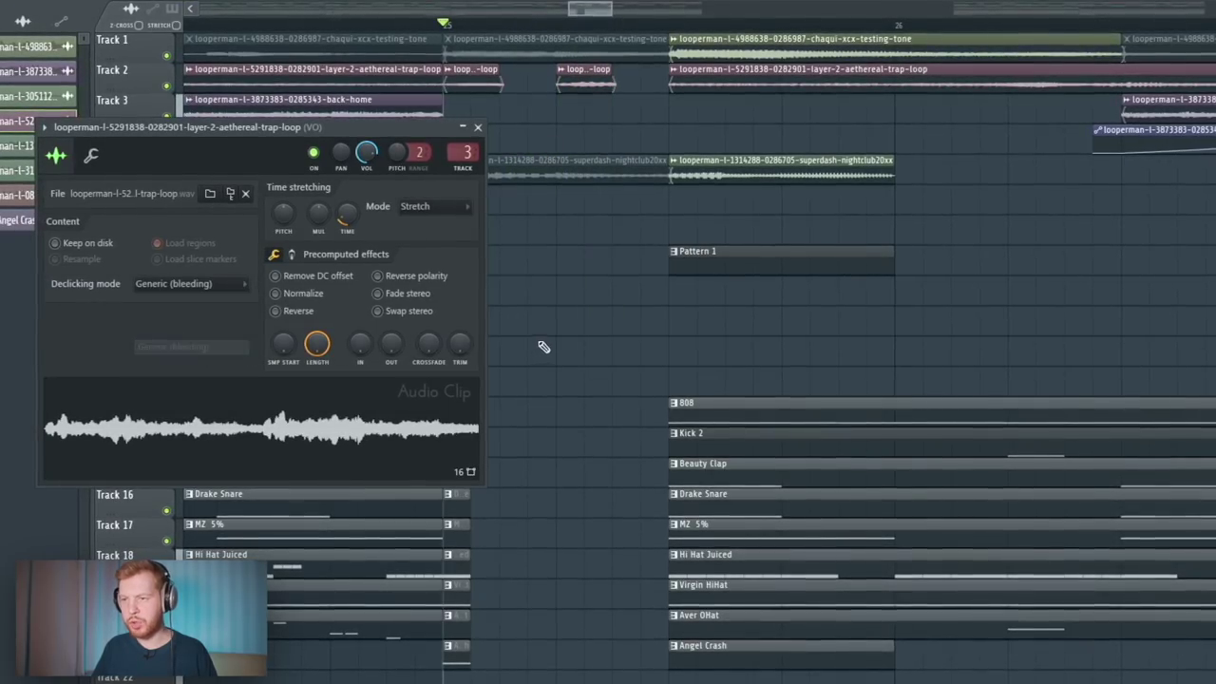
{"action": "key", "text": "Escape"}
{"action": "key", "text": "space"}
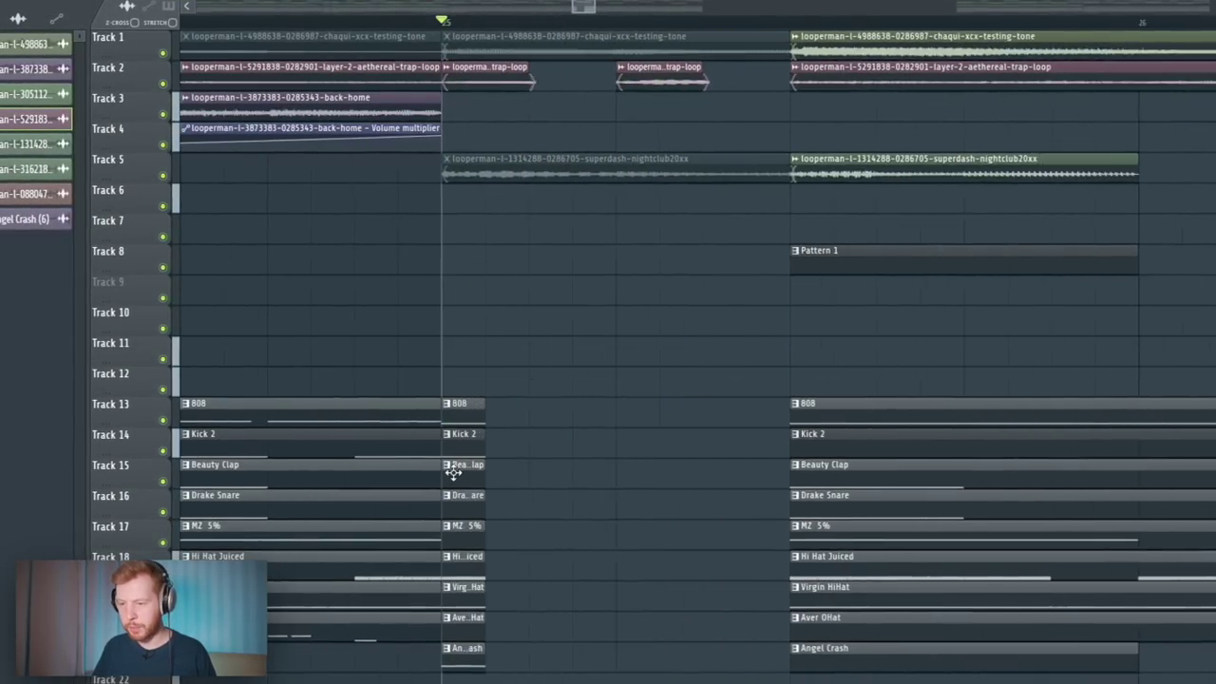
Step: Repeat the short 808, kick, hi-hat and crash clips on beat 2 of bar 25, without the clap, snare, MZ 5% and Aver OHat
{"action": "scroll", "coordinate": [470, 466], "scroll_direction": "up", "scroll_amount": 2}
{"action": "left_click_drag", "start_coordinate": [554, 369], "coordinate": [453, 670]}
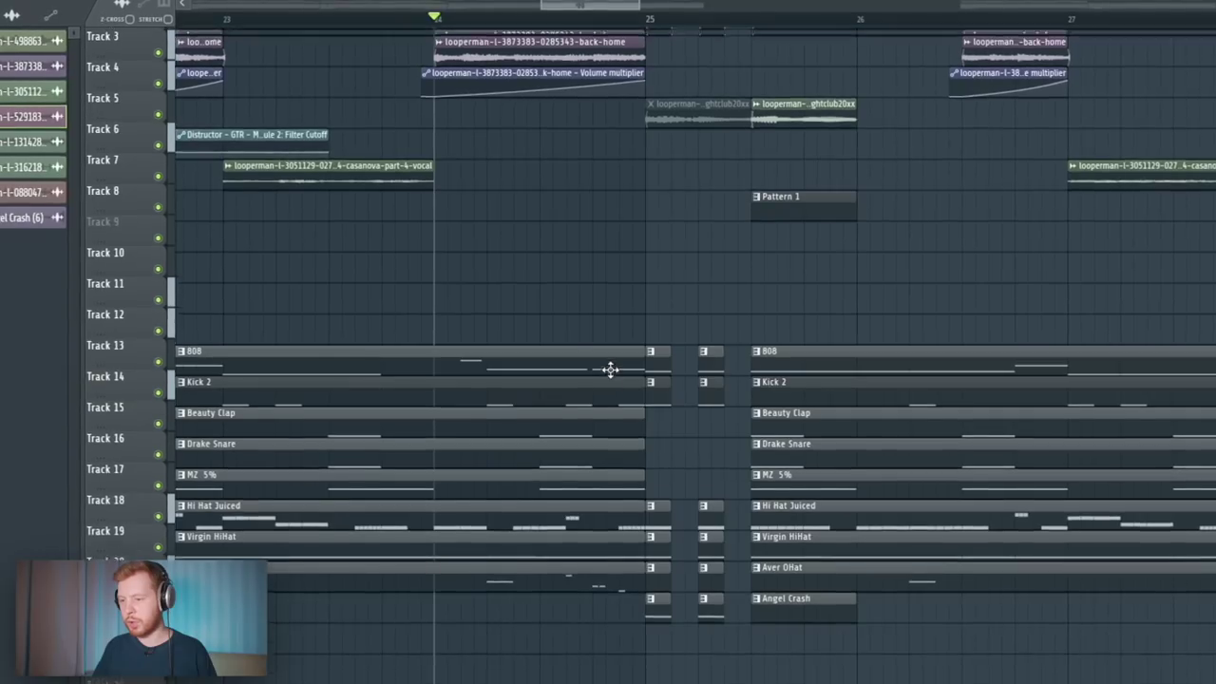
{"action": "scroll", "coordinate": [611, 367], "scroll_direction": "up", "scroll_amount": 2}
{"action": "key", "text": "space"}
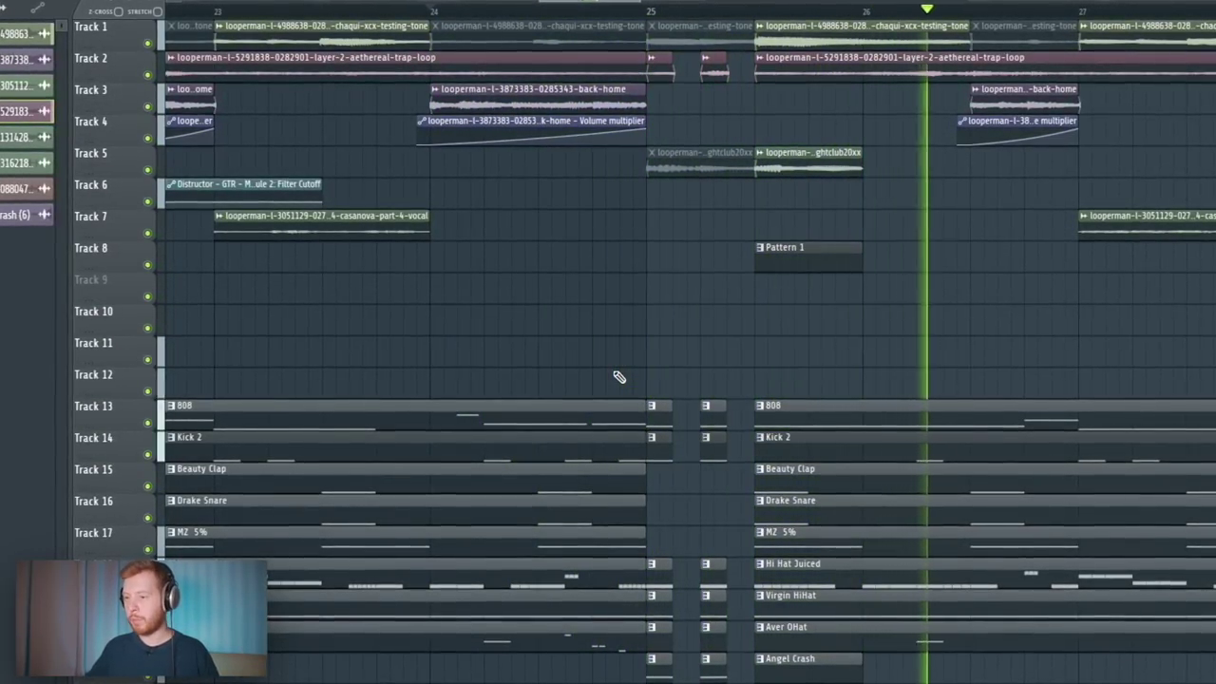
Step: Remove the 808, drum and Angel Crash clips from bars 33 to 40, keeping only the Virgin HiHat clip on Track 19
{"action": "scroll", "coordinate": [619, 377], "scroll_direction": "down", "scroll_amount": 5}
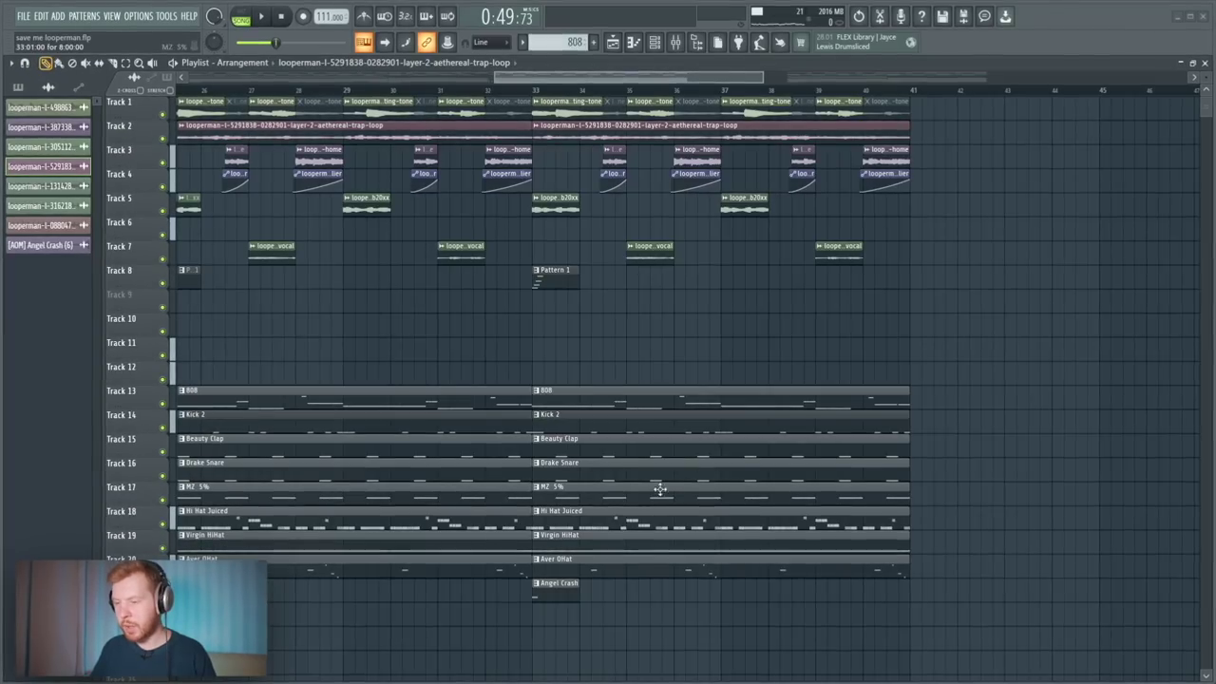
{"action": "mouse_move", "coordinate": [660, 492]}
{"action": "left_mouse_down"}
{"action": "mouse_move", "coordinate": [590, 385]}
{"action": "mouse_move", "coordinate": [569, 492]}
{"action": "left_mouse_up"}
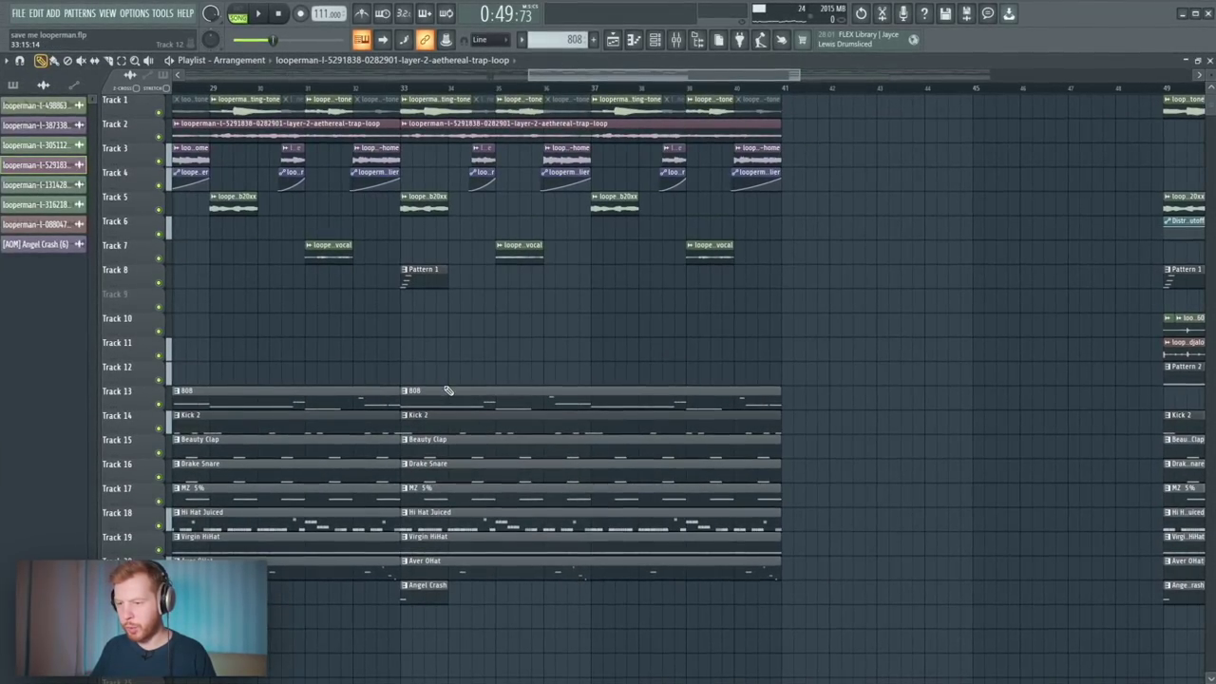
{"action": "mouse_move", "coordinate": [448, 390]}
{"action": "left_mouse_down"}
{"action": "mouse_move", "coordinate": [432, 568]}
{"action": "mouse_move", "coordinate": [440, 377]}
{"action": "left_mouse_up"}
{"action": "key", "text": "ctrl+z"}
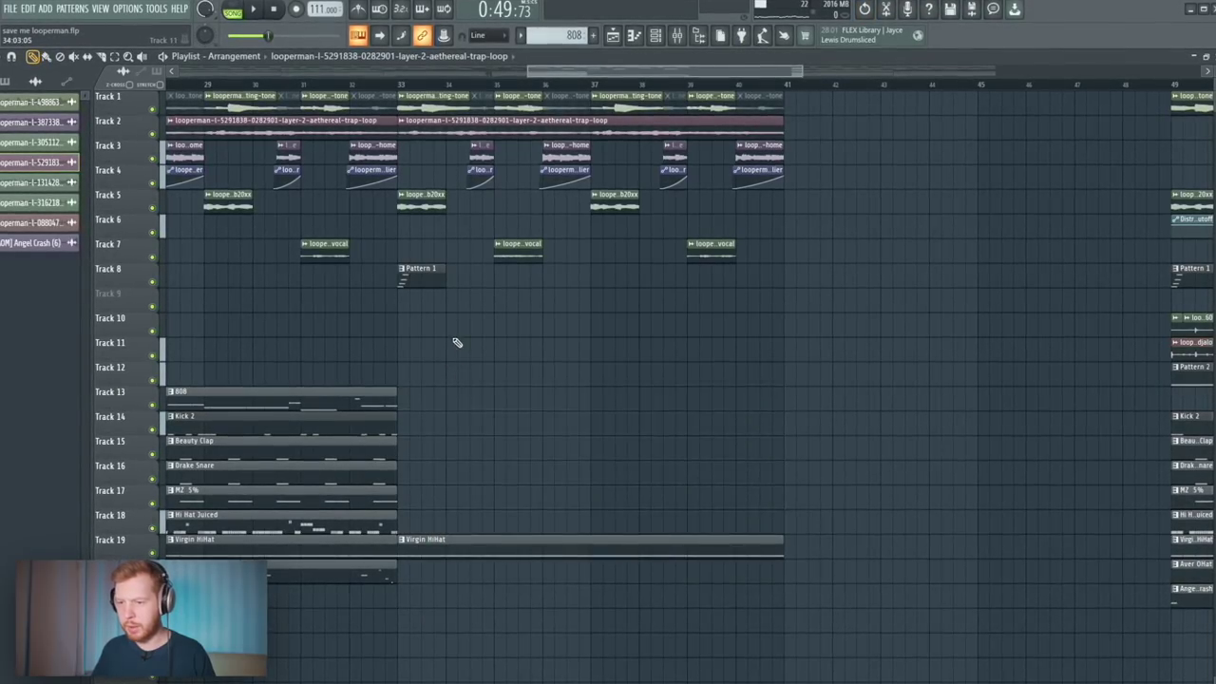
Step: Make the aethereal trap loop clip on Track 11 unique and automate its volume to rise across bars 33 to 40
{"action": "scroll", "coordinate": [317, 451], "scroll_direction": "down", "scroll_amount": 5}
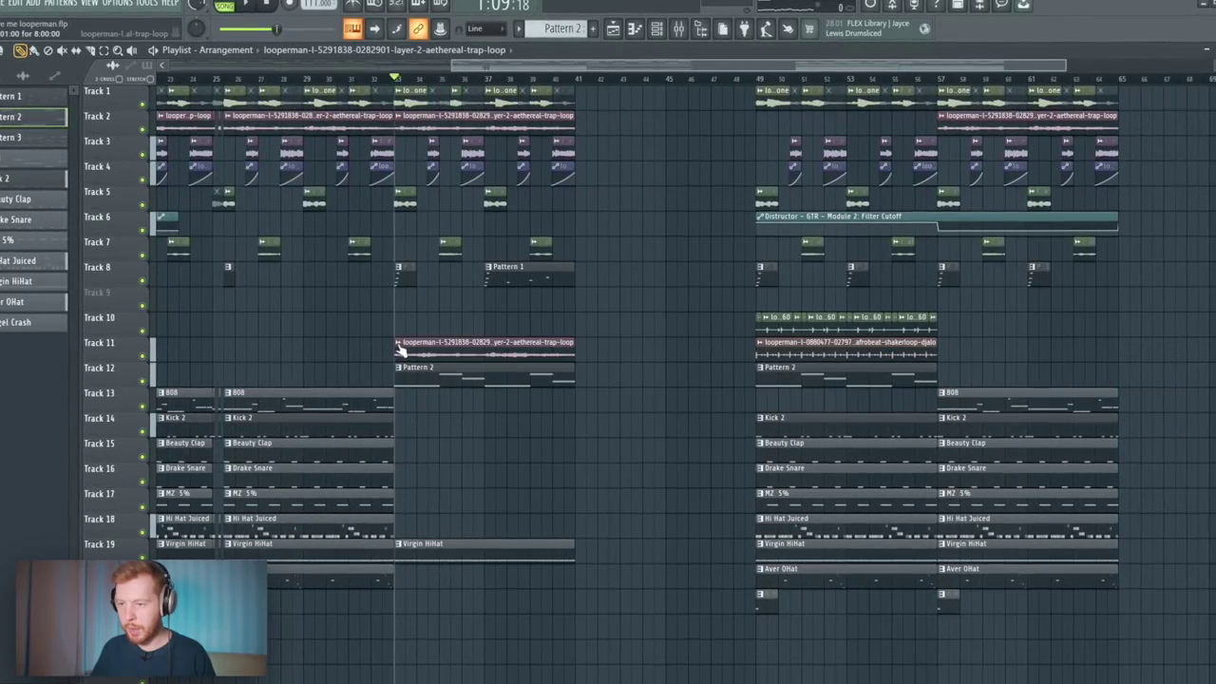
{"action": "right_click", "coordinate": [399, 350]}
{"action": "left_click", "coordinate": [437, 432]}
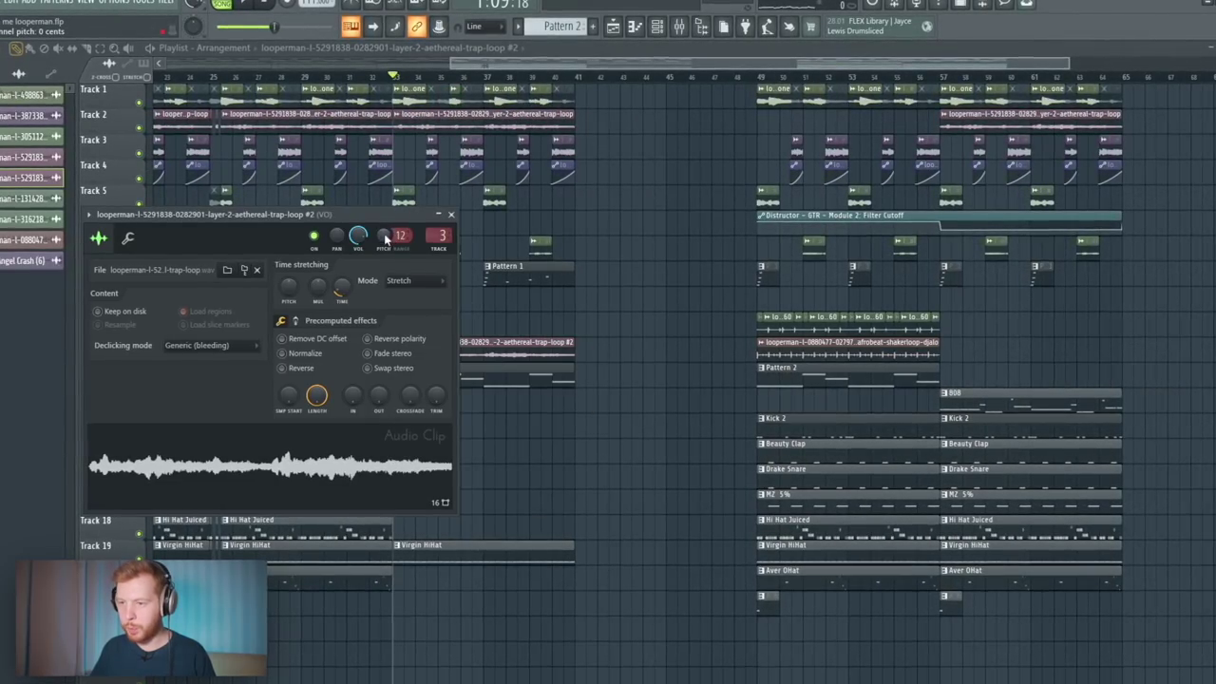
{"action": "key", "text": "Escape"}
{"action": "key", "text": "space"}
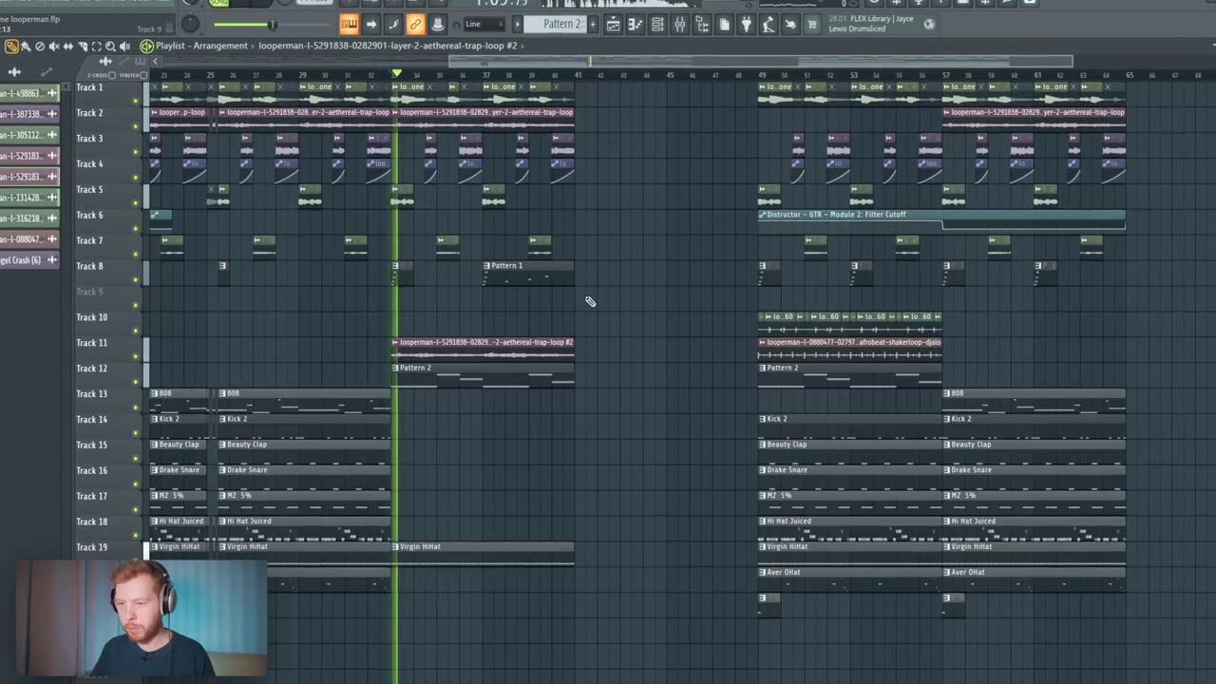
{"action": "key", "text": "space"}
{"action": "left_click", "coordinate": [394, 347]}
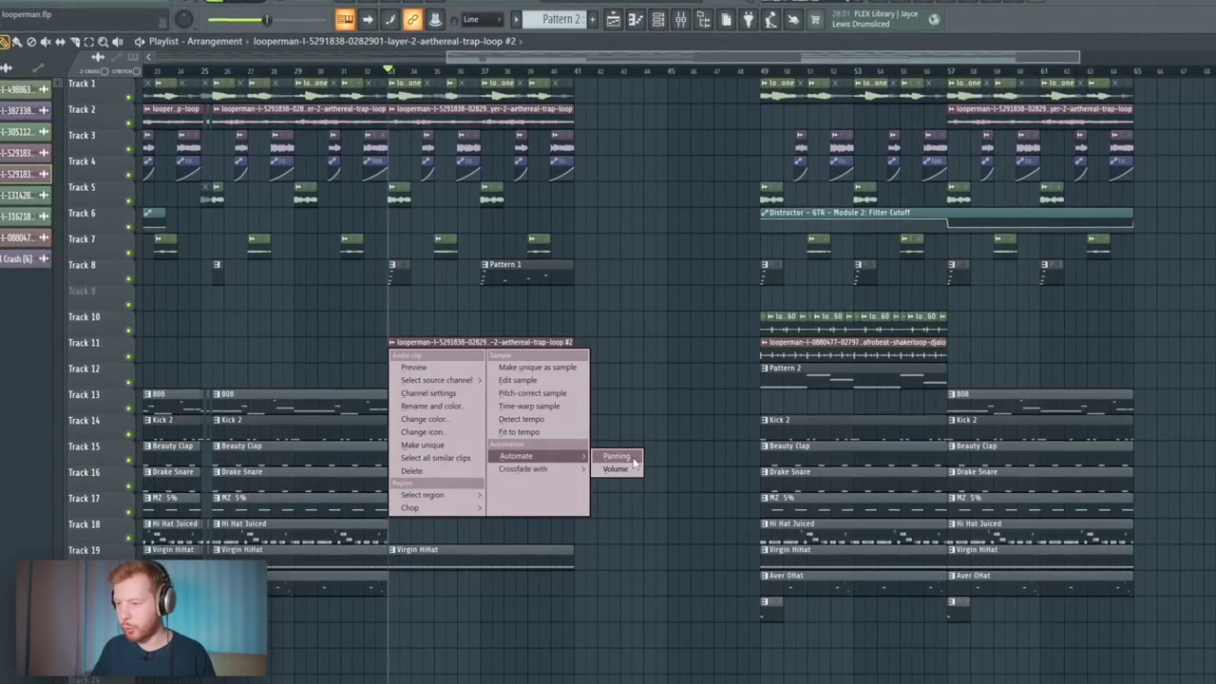
{"action": "left_click", "coordinate": [616, 469]}
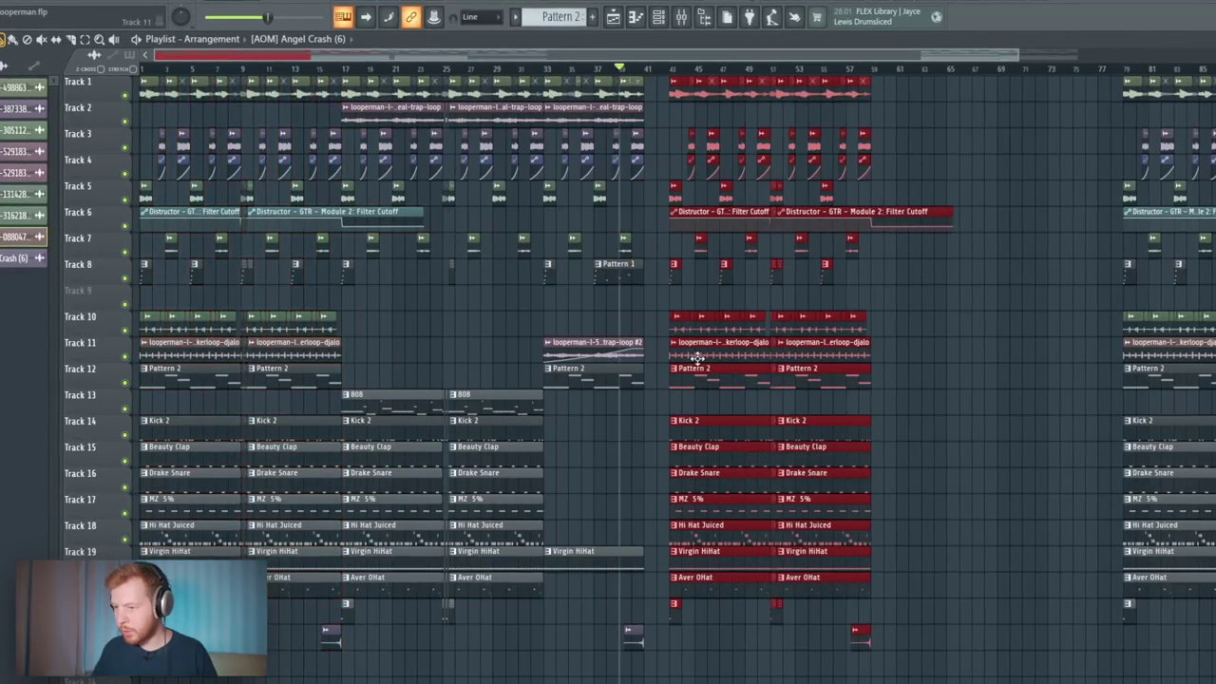
Step: Place the copied opening-section clips from bar 41 onward and audition the transition out of the break
{"action": "scroll", "coordinate": [598, 266], "scroll_direction": "up", "scroll_amount": 3}
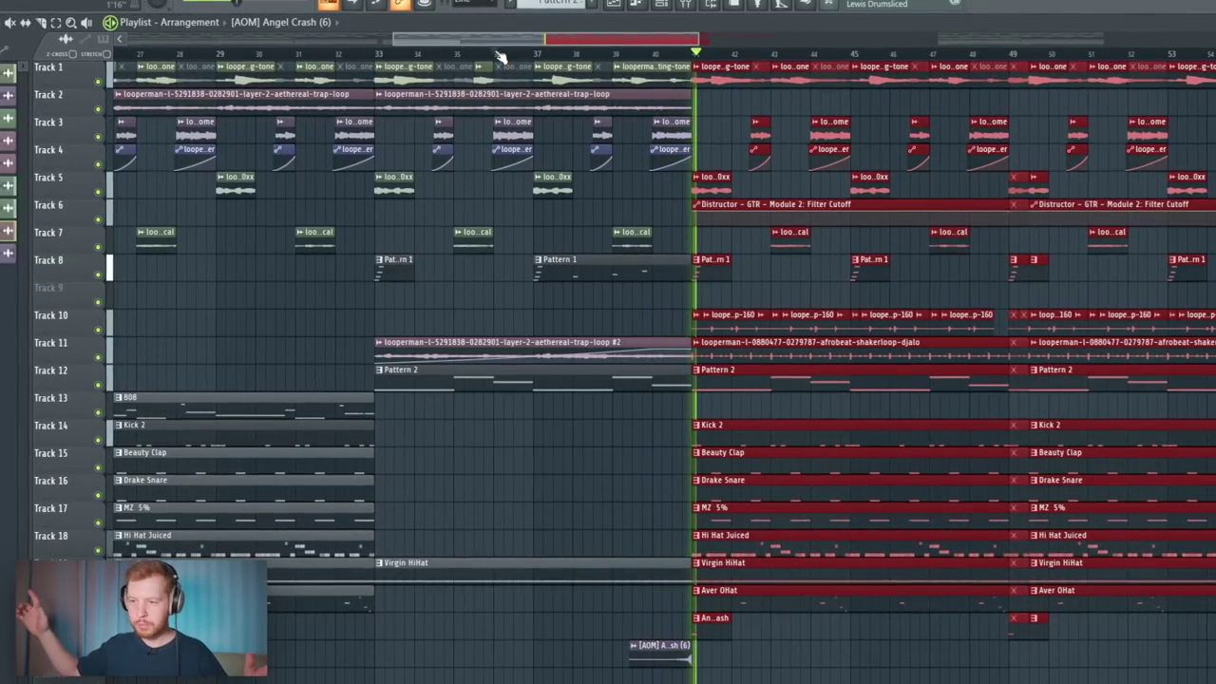
{"action": "key", "text": "space"}
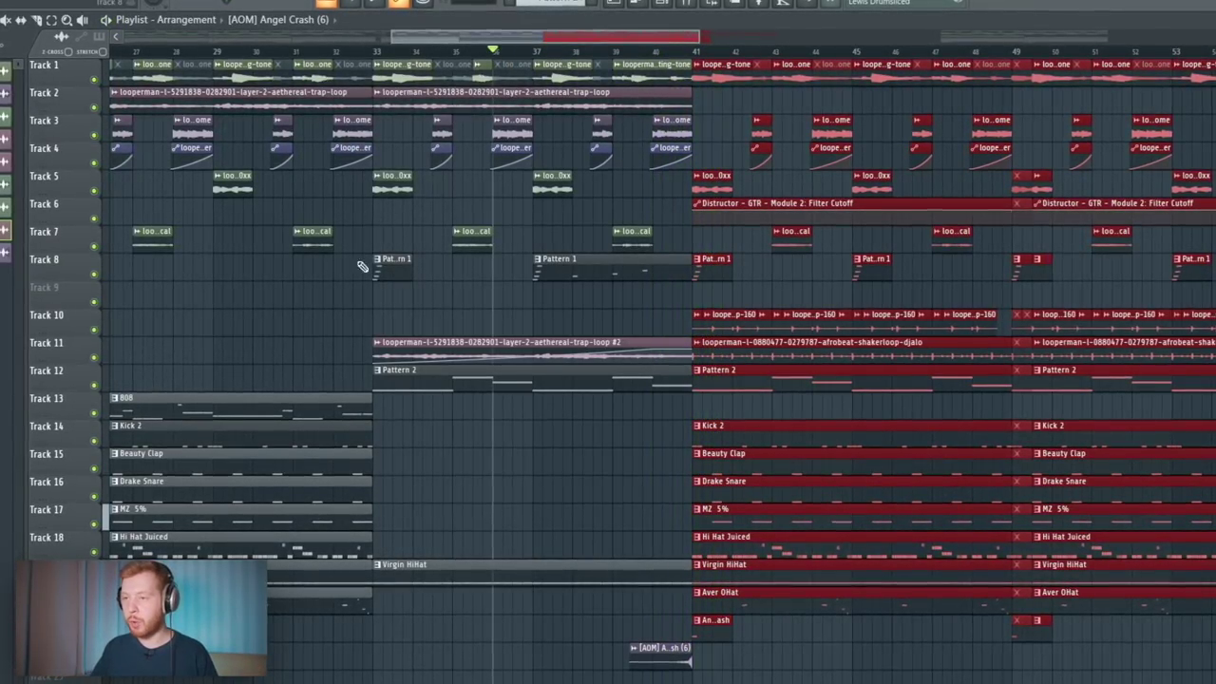
{"action": "scroll", "coordinate": [363, 266], "scroll_direction": "down", "scroll_amount": 3}
{"action": "left_click_drag", "start_coordinate": [434, 285], "coordinate": [864, 281]}
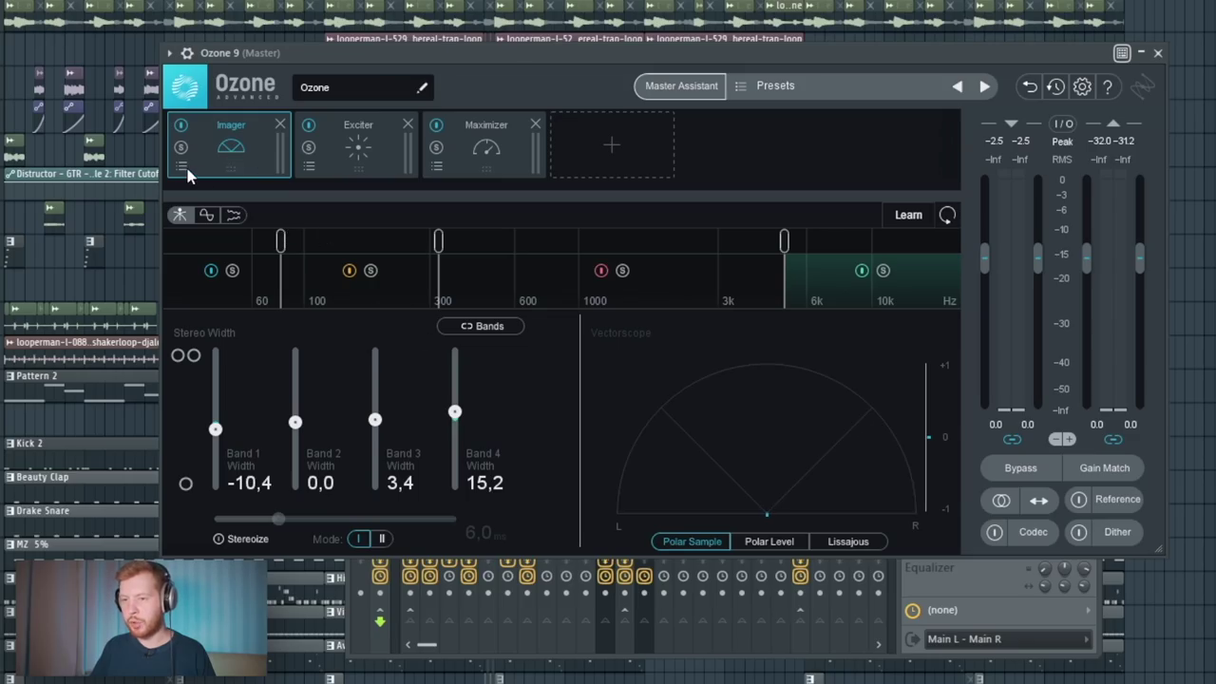
Step: Examine the Imager, Exciter and Maximizer modules of Ozone 9 on the master channel, closing the preset manager
{"action": "left_click", "coordinate": [187, 172]}
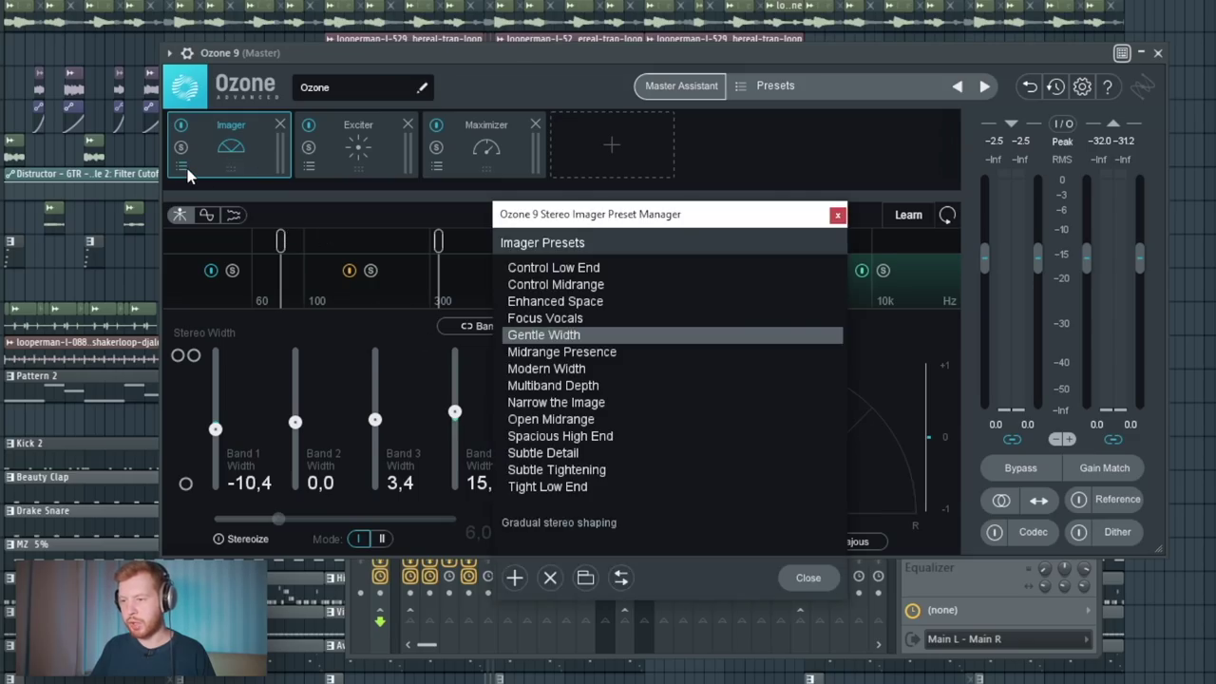
{"action": "left_click", "coordinate": [337, 152]}
{"action": "left_click", "coordinate": [472, 148]}
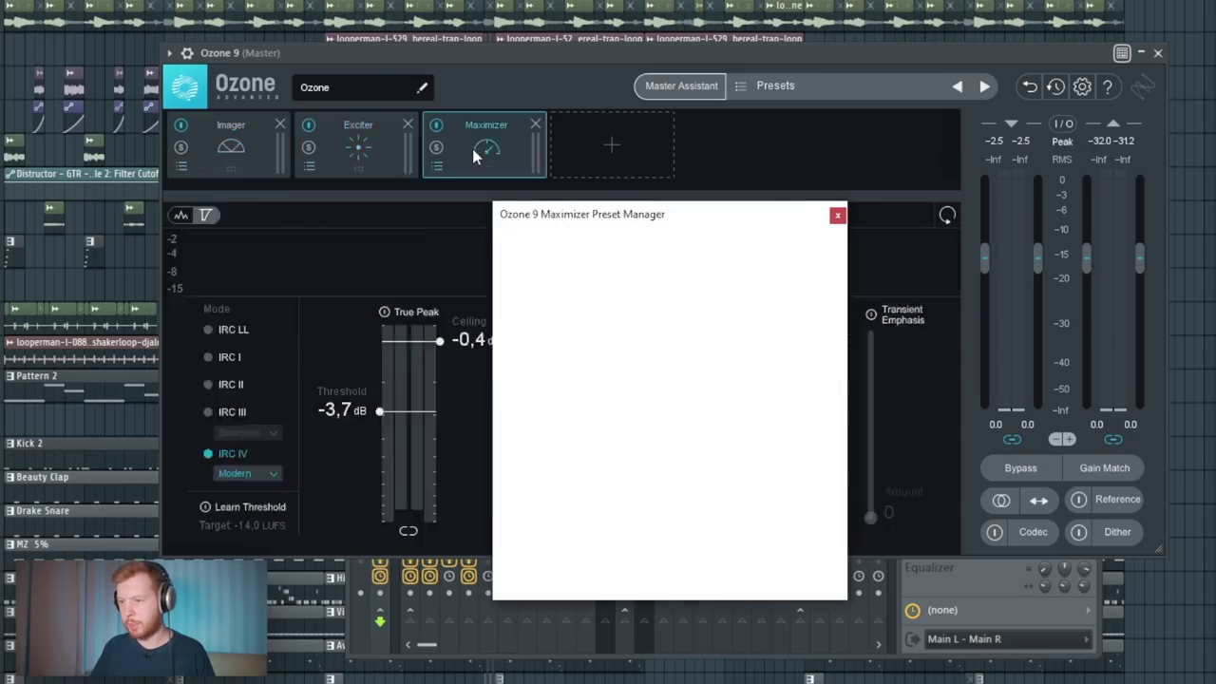
{"action": "left_click", "coordinate": [838, 215]}
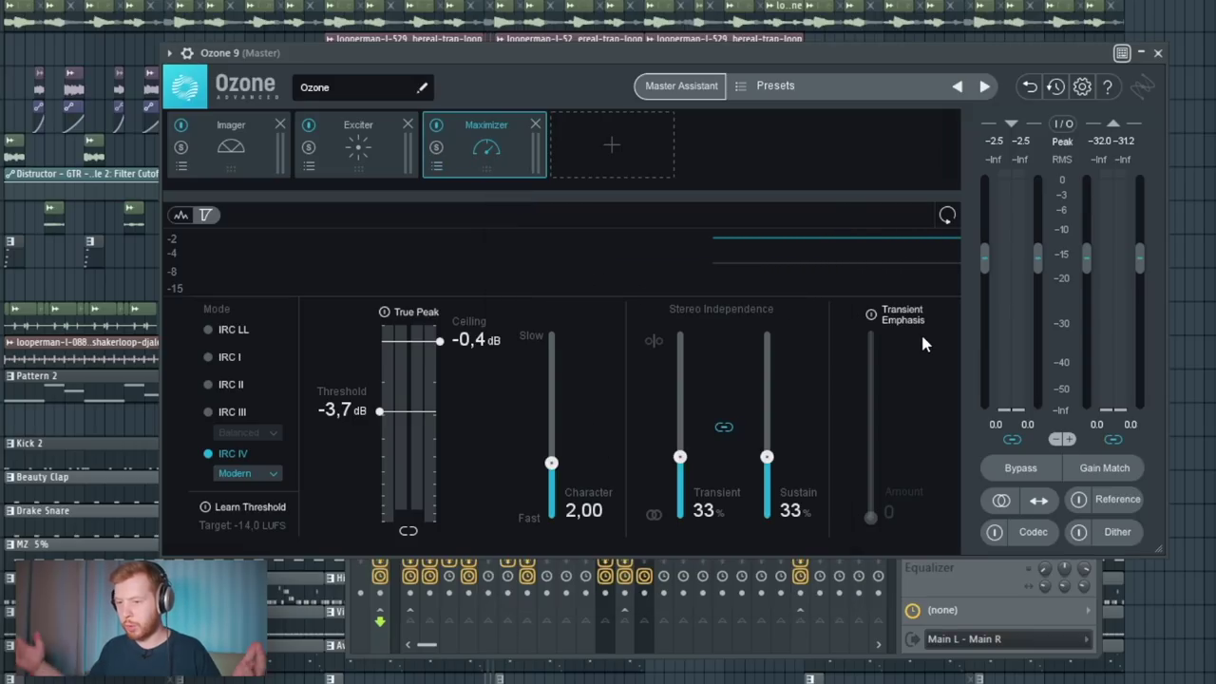